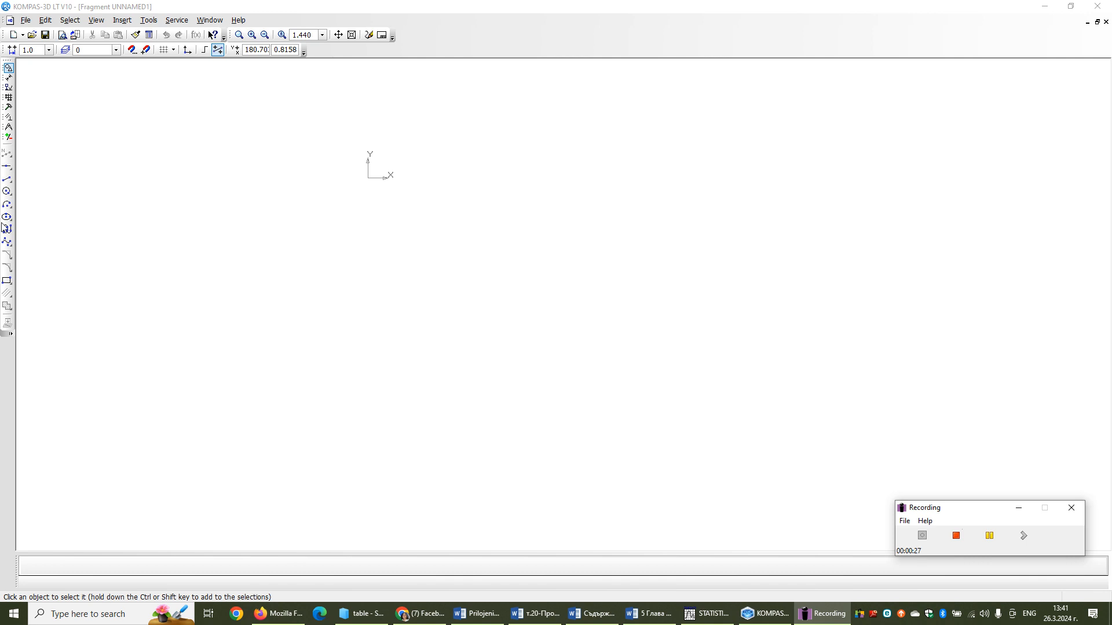
- Start a line and set its line style to Thin from the full list of styles
click(10, 183)
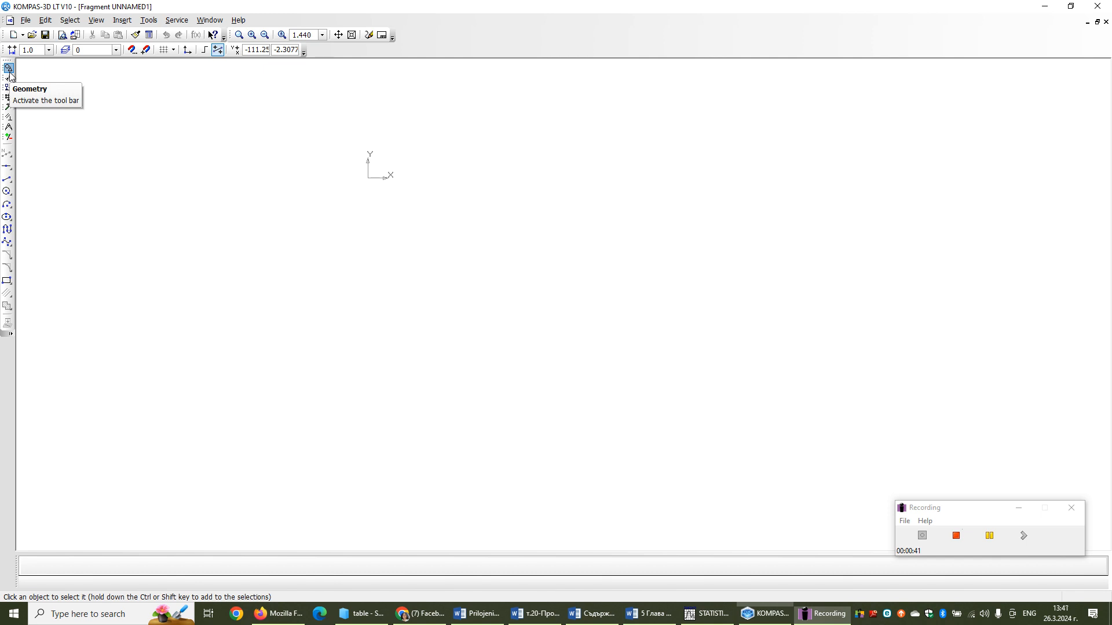
click(8, 180)
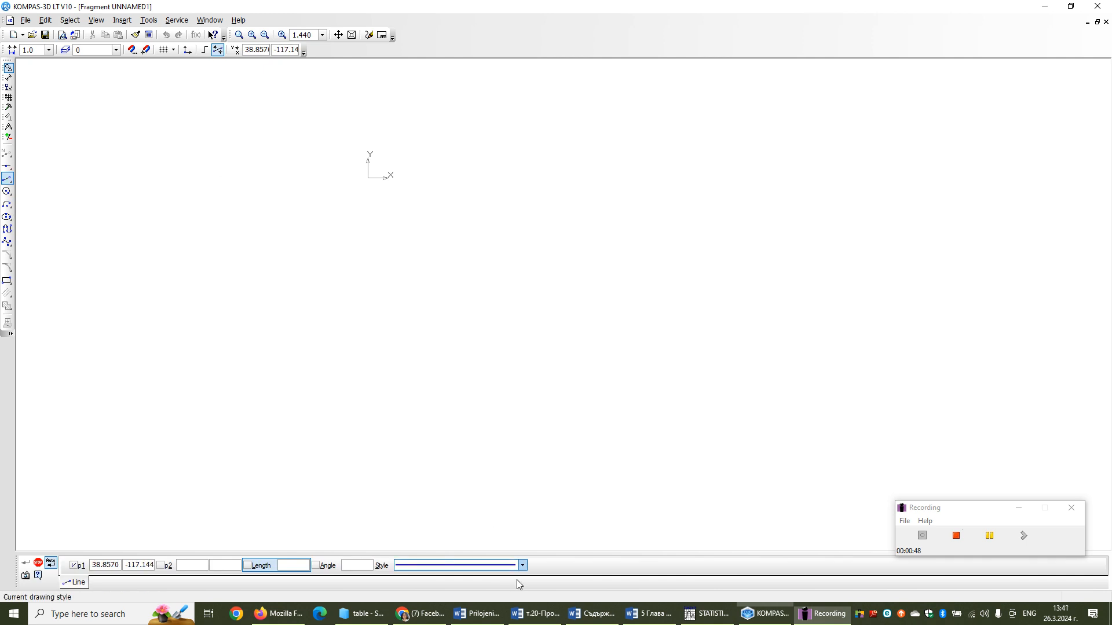
click(522, 567)
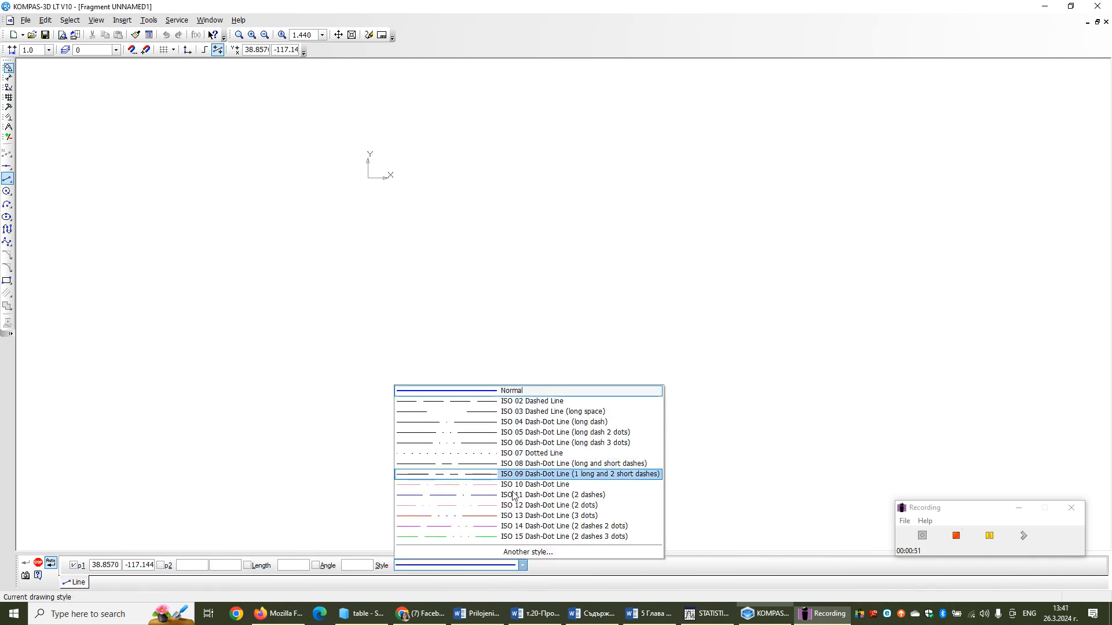
click(527, 552)
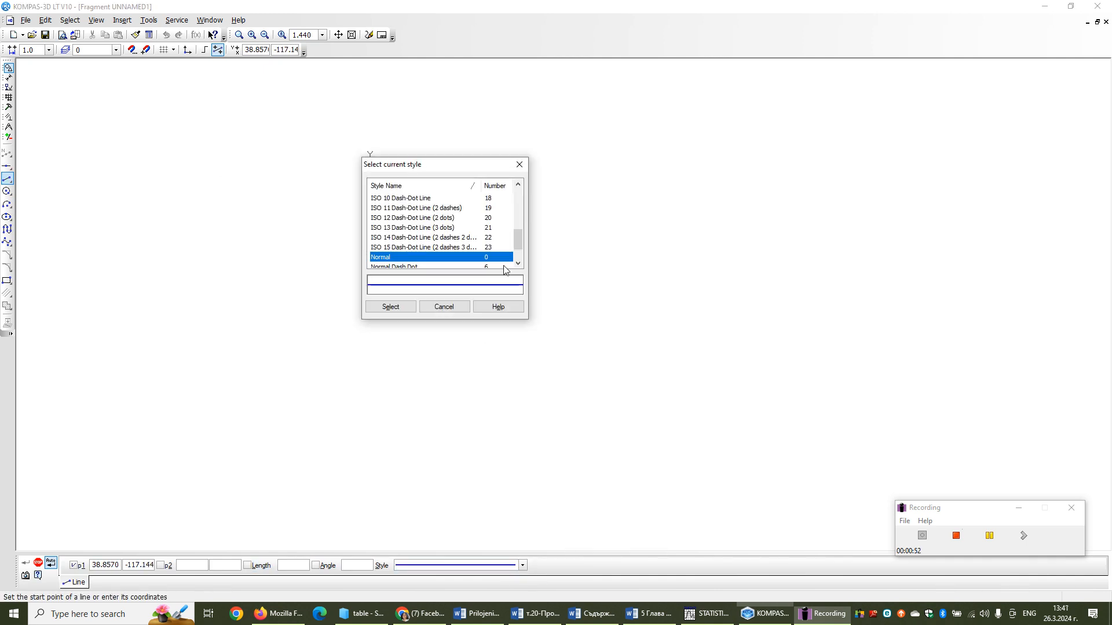
scroll(403, 262, down, 1)
click(402, 257)
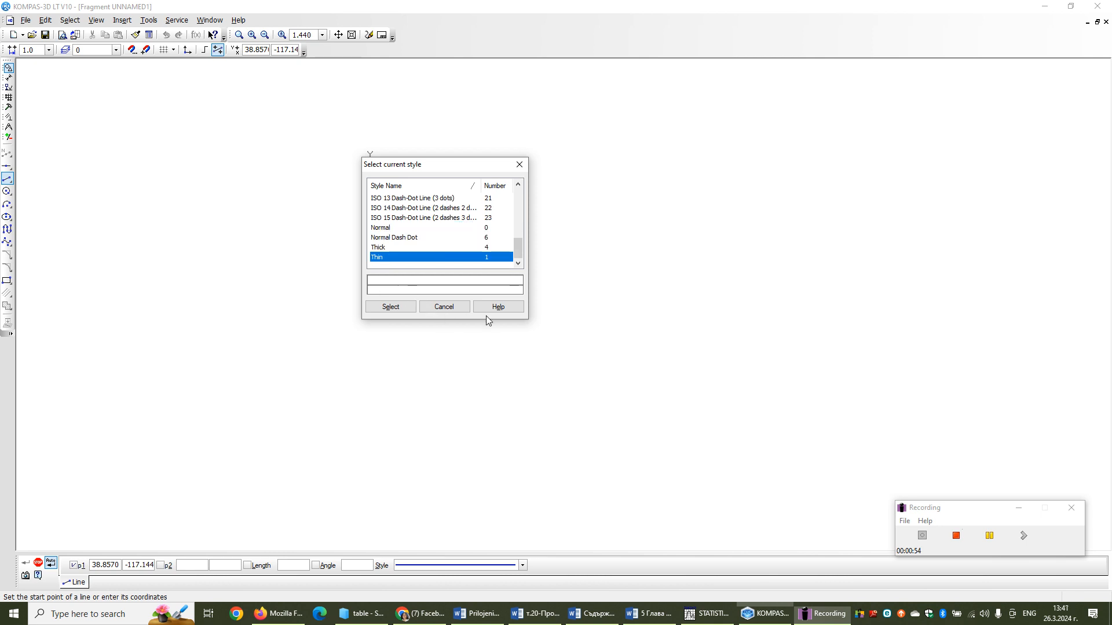
click(399, 311)
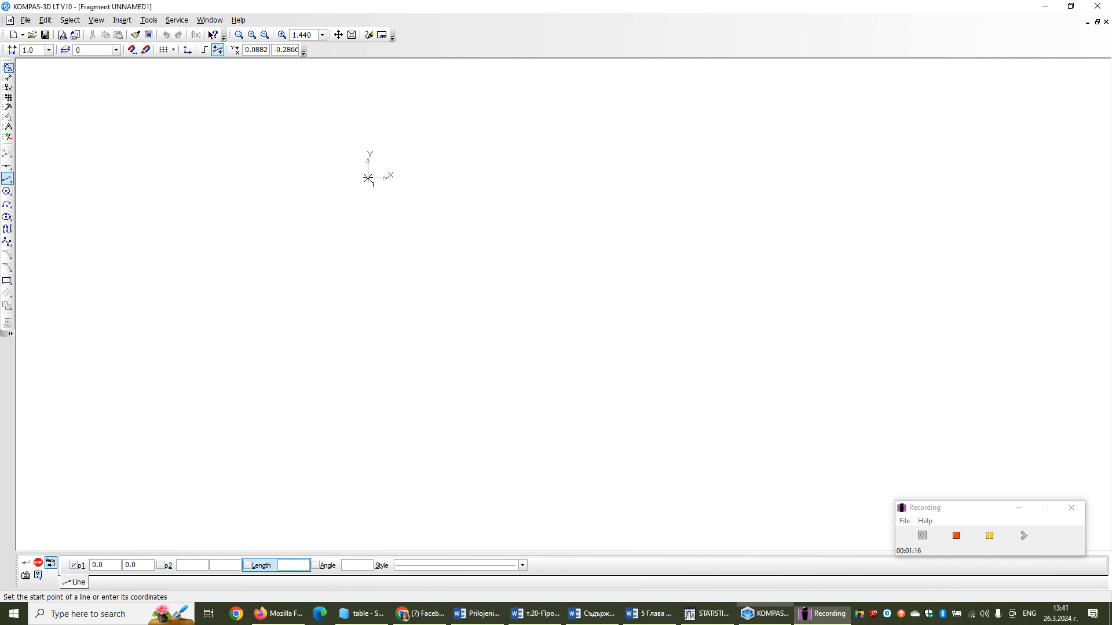
- Draw a vertical line downward from the origin with length 550 and angle 270°
click(369, 176)
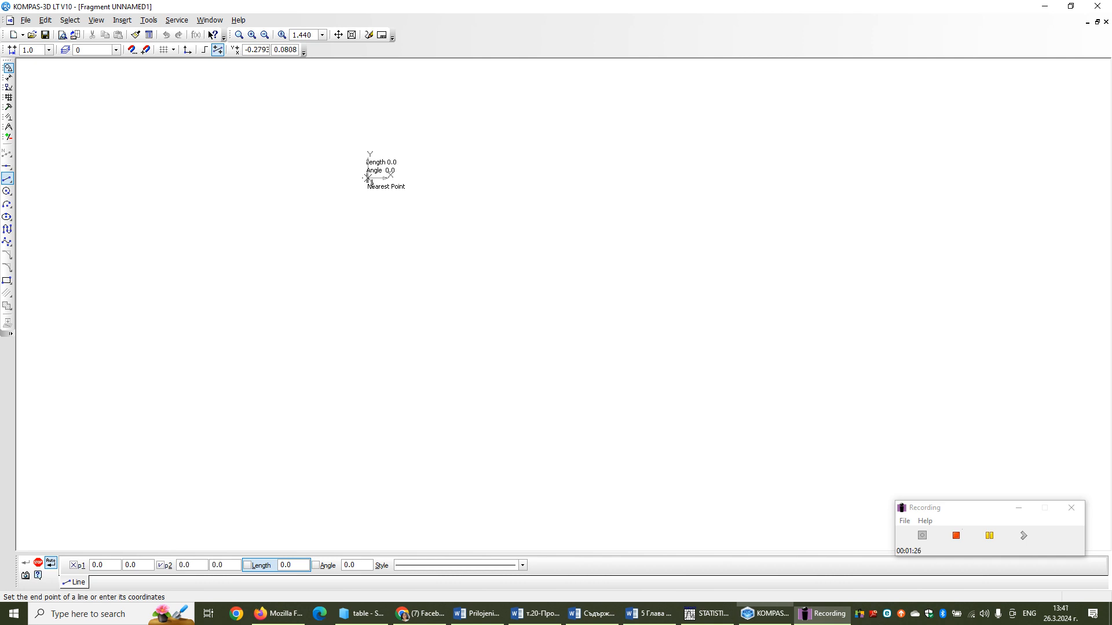
text(55)
text(0)
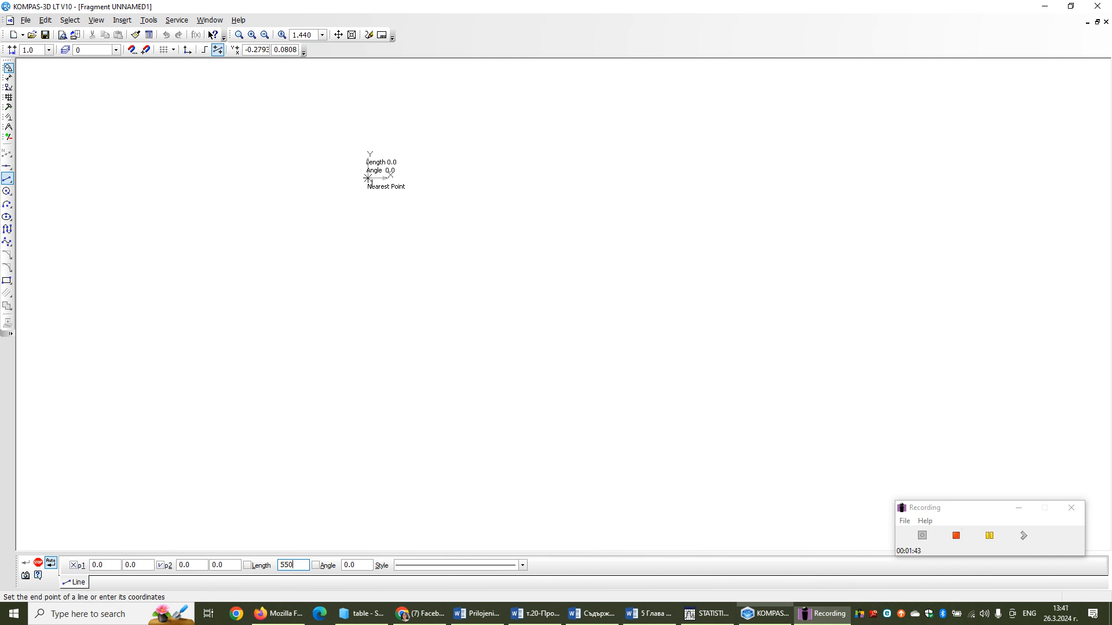
key(Return)
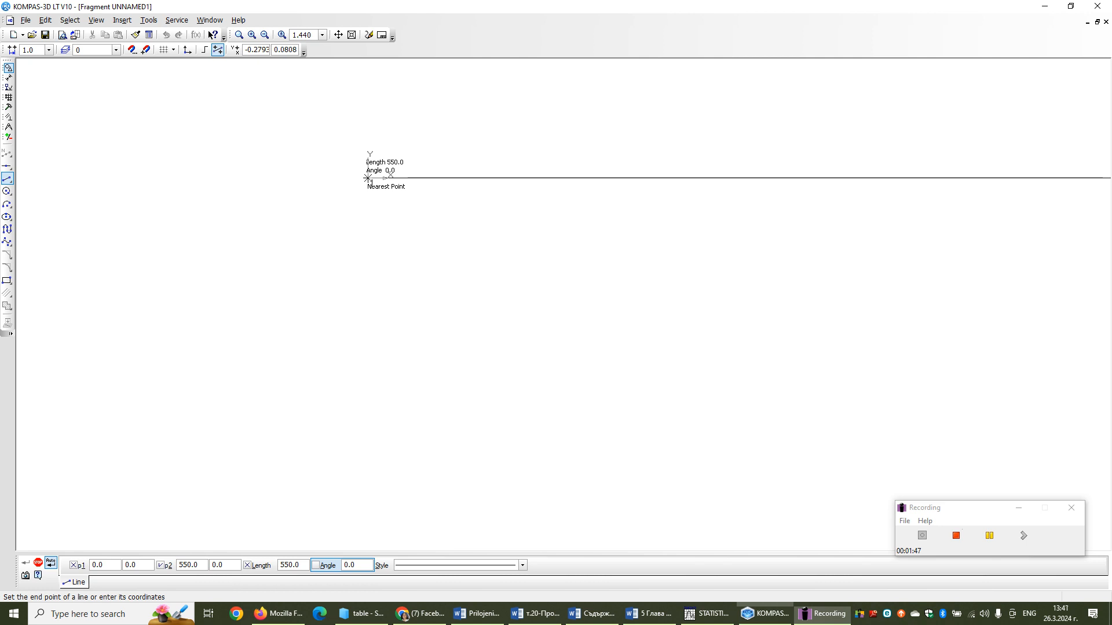
text(270)
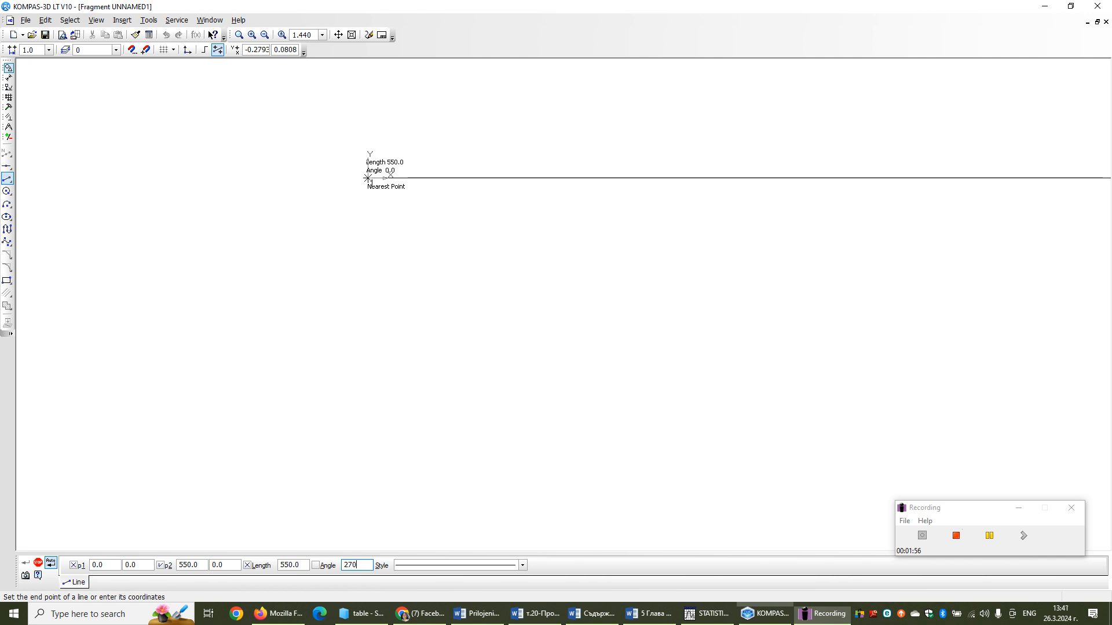
key(Return)
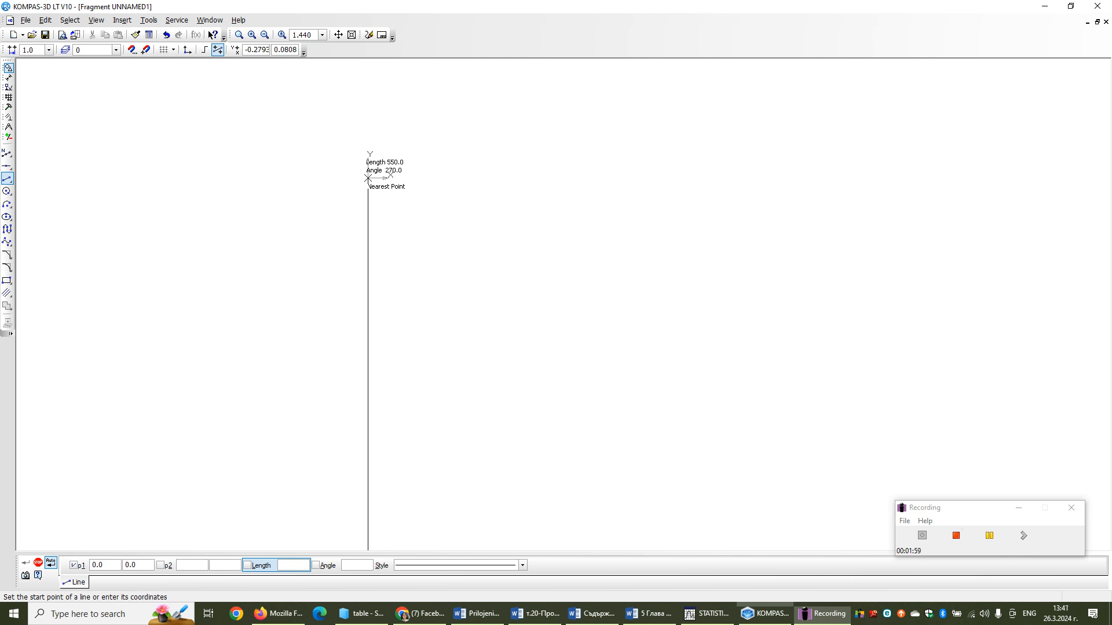
click(991, 537)
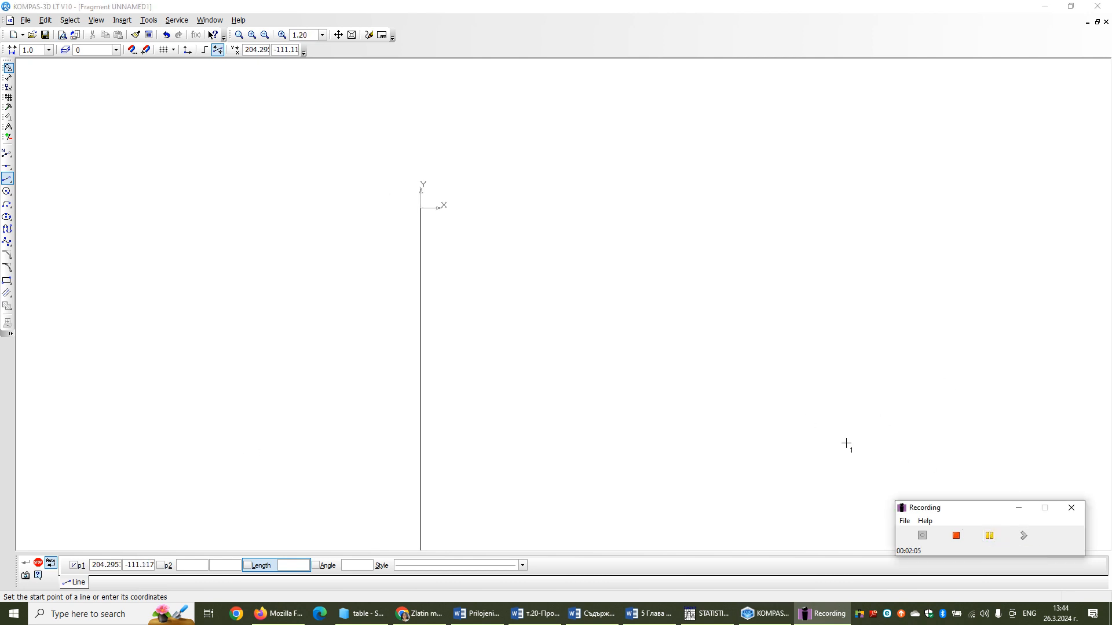
- Draw a construction circle of diameter 440 centred on the origin
scroll(714, 342, down, 5)
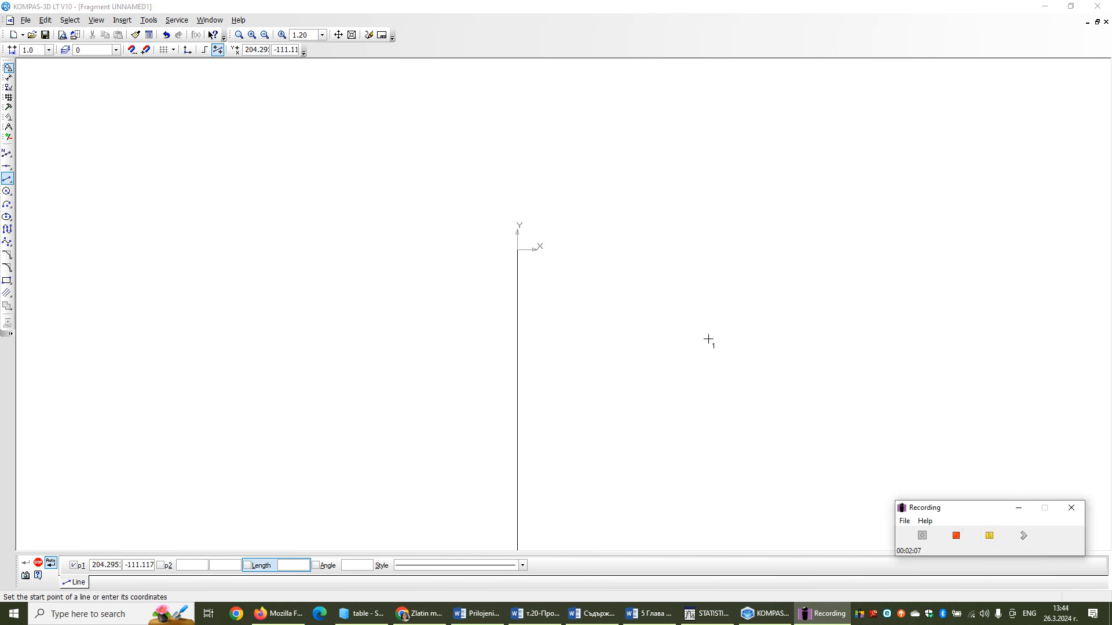
scroll(427, 186, down, 4)
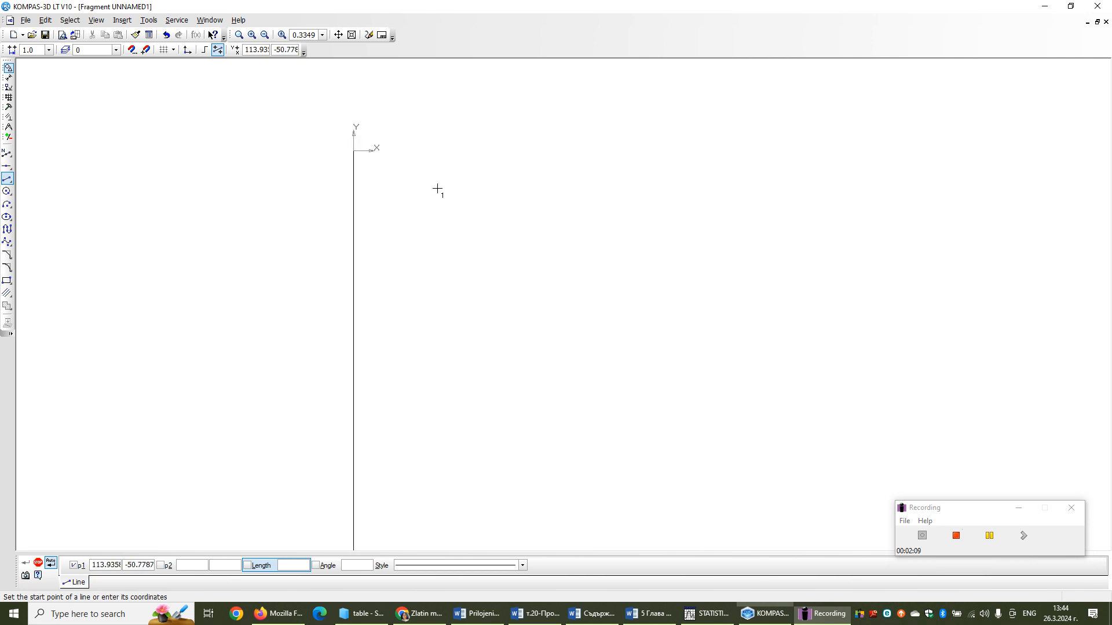
middle_drag(467, 214, 401, 208)
scroll(413, 214, up, 2)
scroll(413, 214, down, 1)
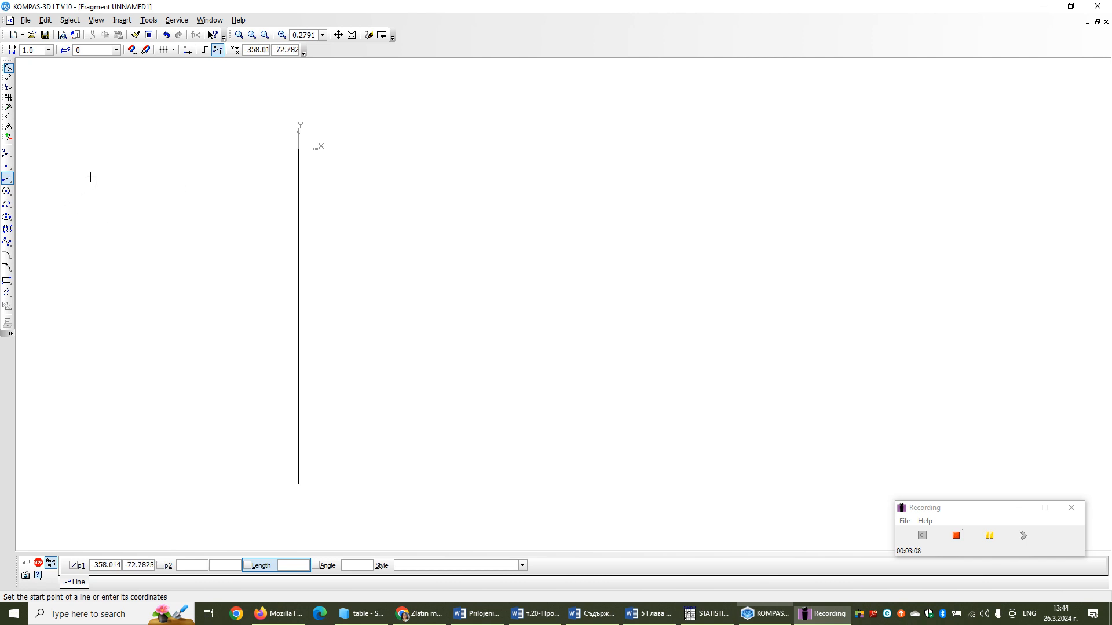
click(8, 192)
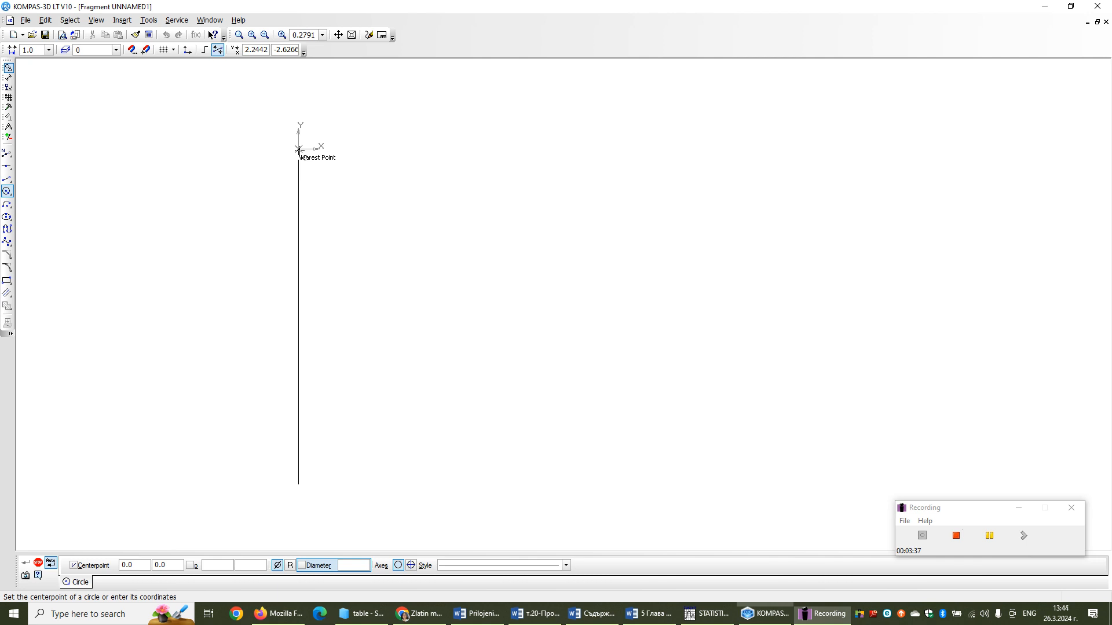
click(299, 150)
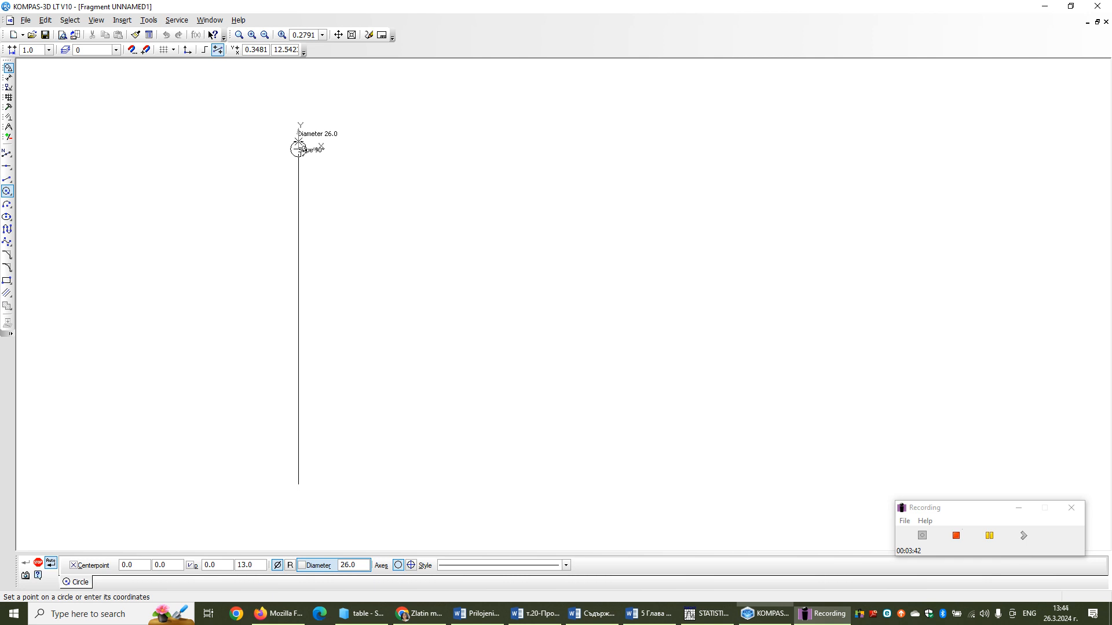
text(440)
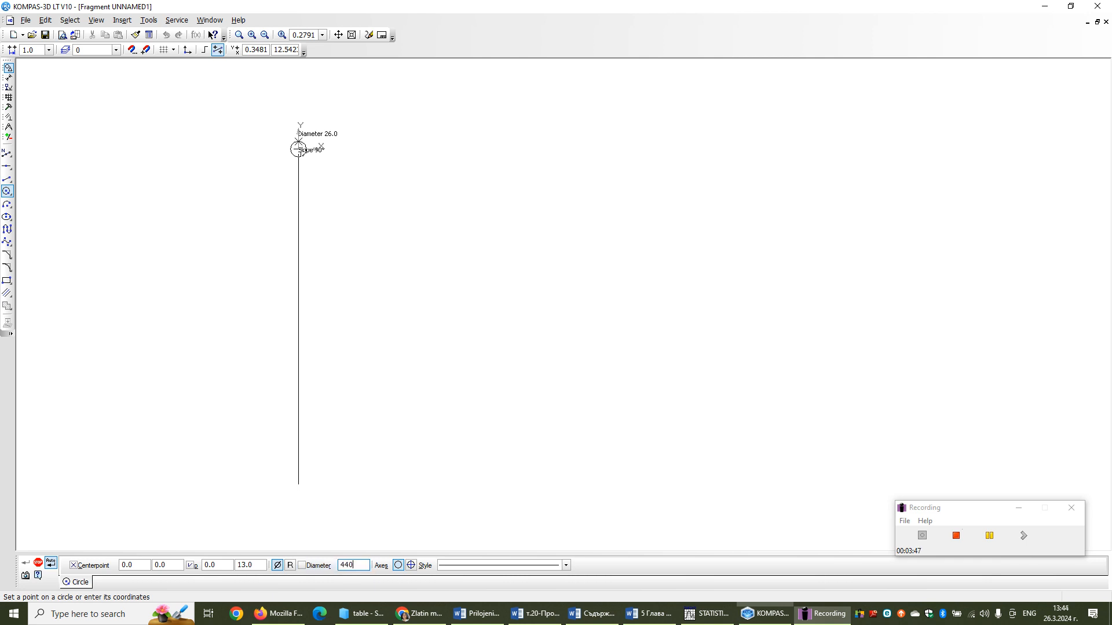
key(Return)
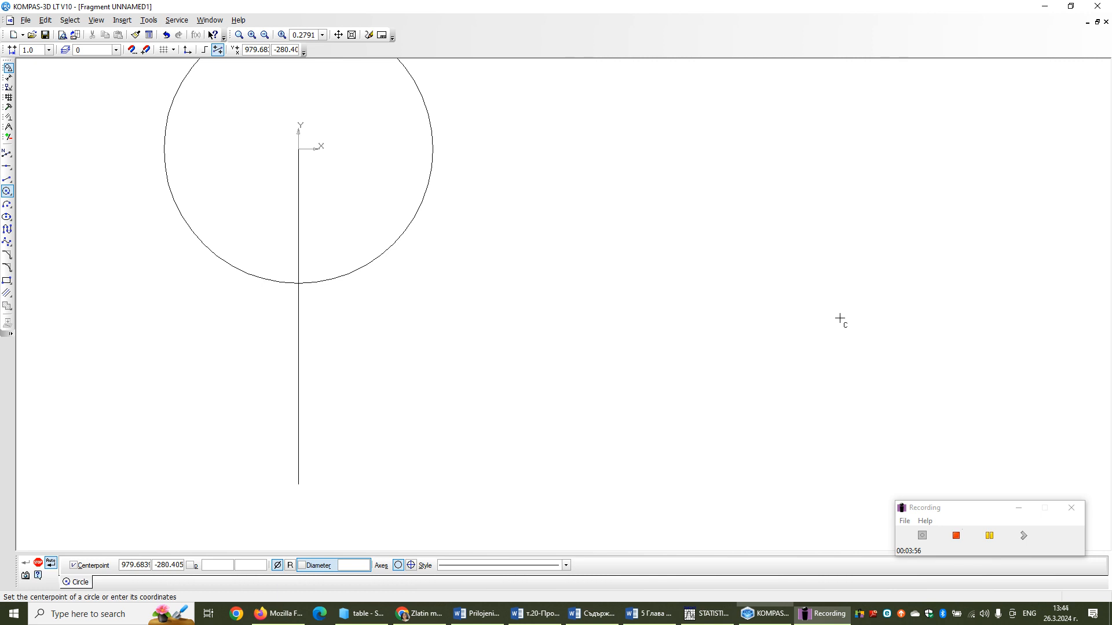
click(351, 565)
key(Escape)
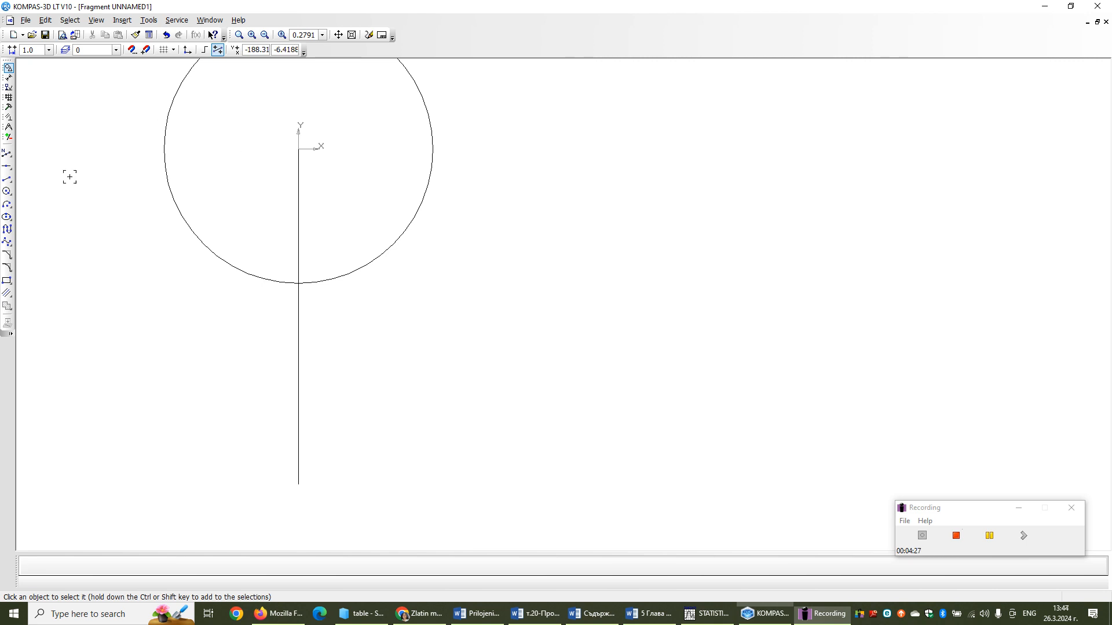
- Draw a horizontal line from the origin with length 460 and angle 0°
click(8, 180)
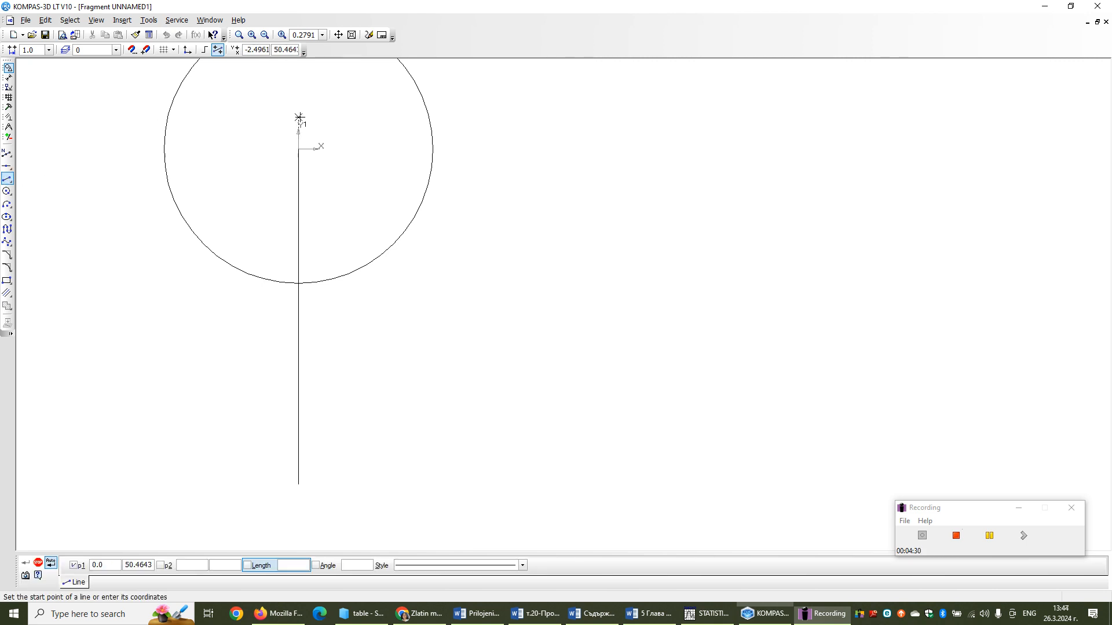
click(299, 150)
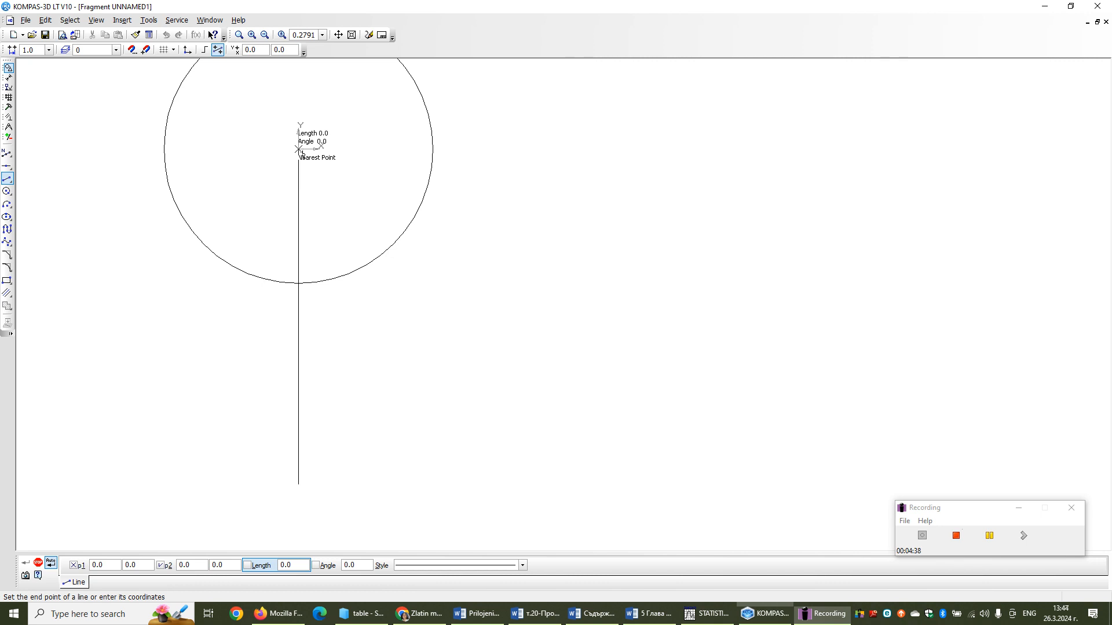
text(46)
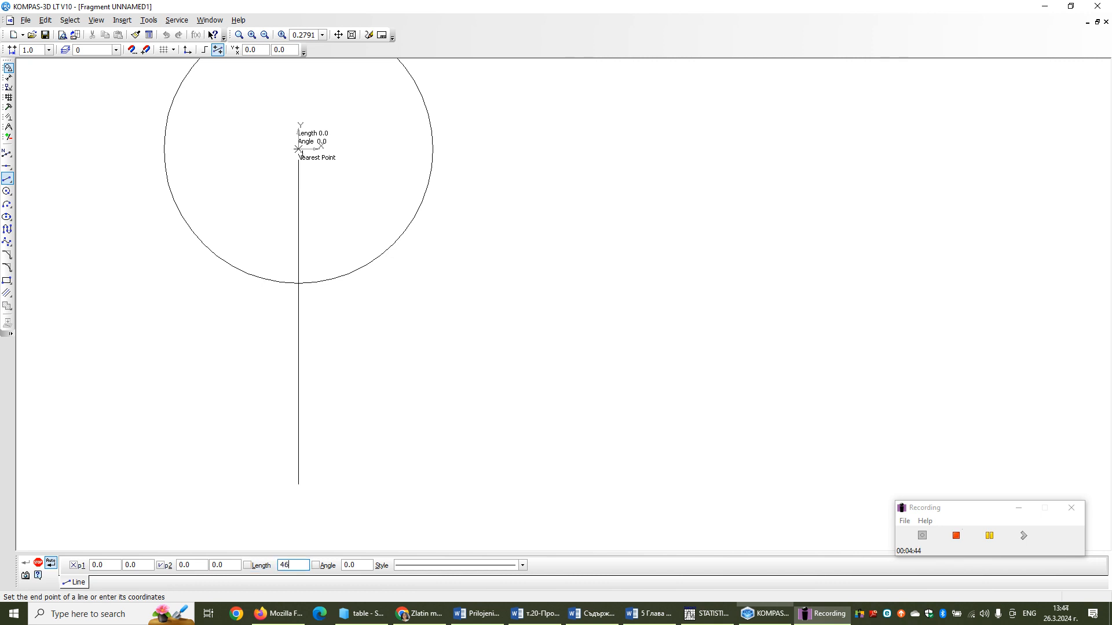
text(0)
key(Return)
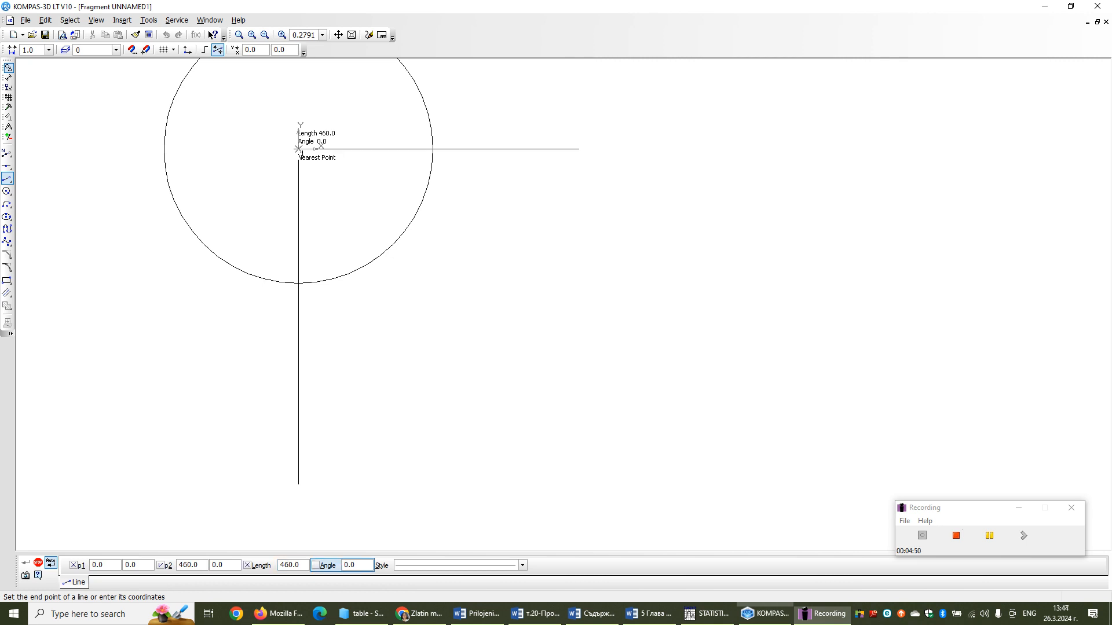
key(Return)
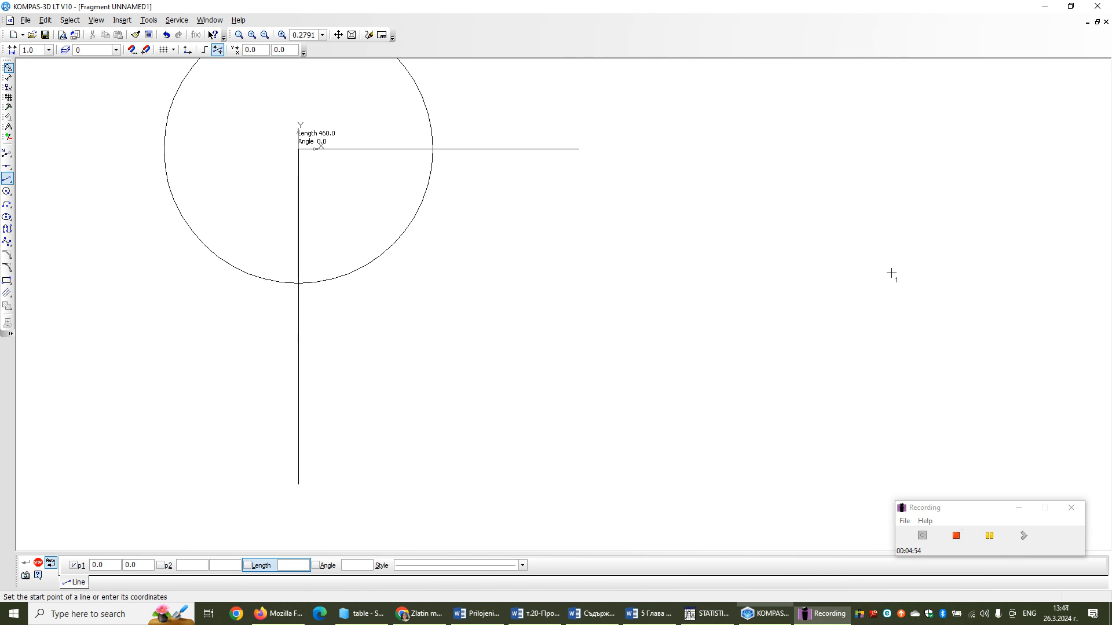
key(Escape)
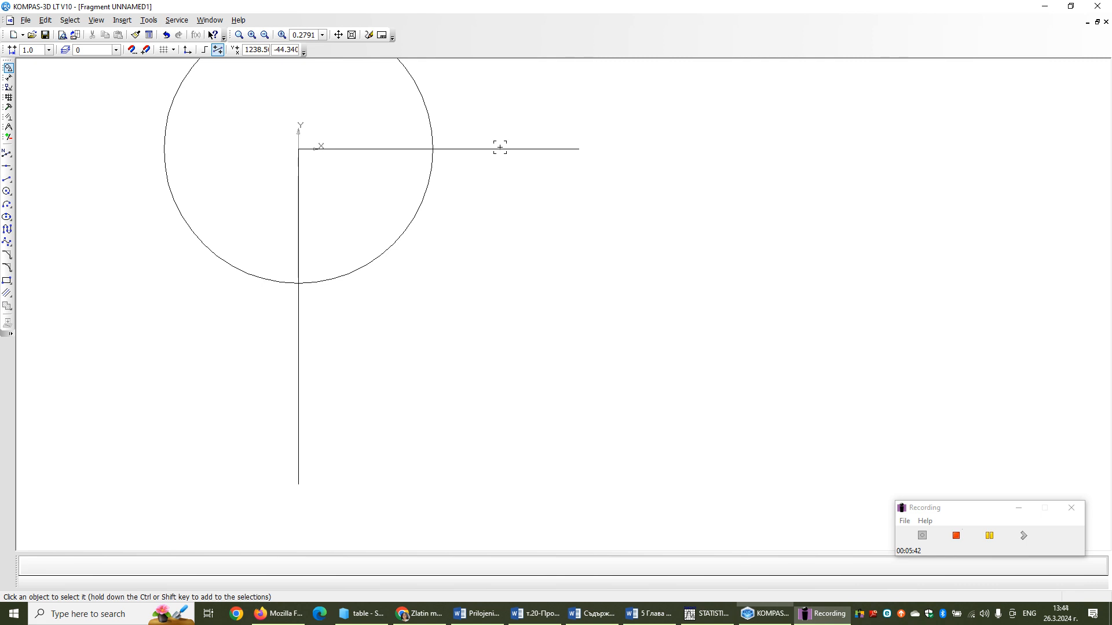
- Copy the horizontal line by its origin end and paste it at the circle's lowest point and at the vertical line's lower end
click(500, 149)
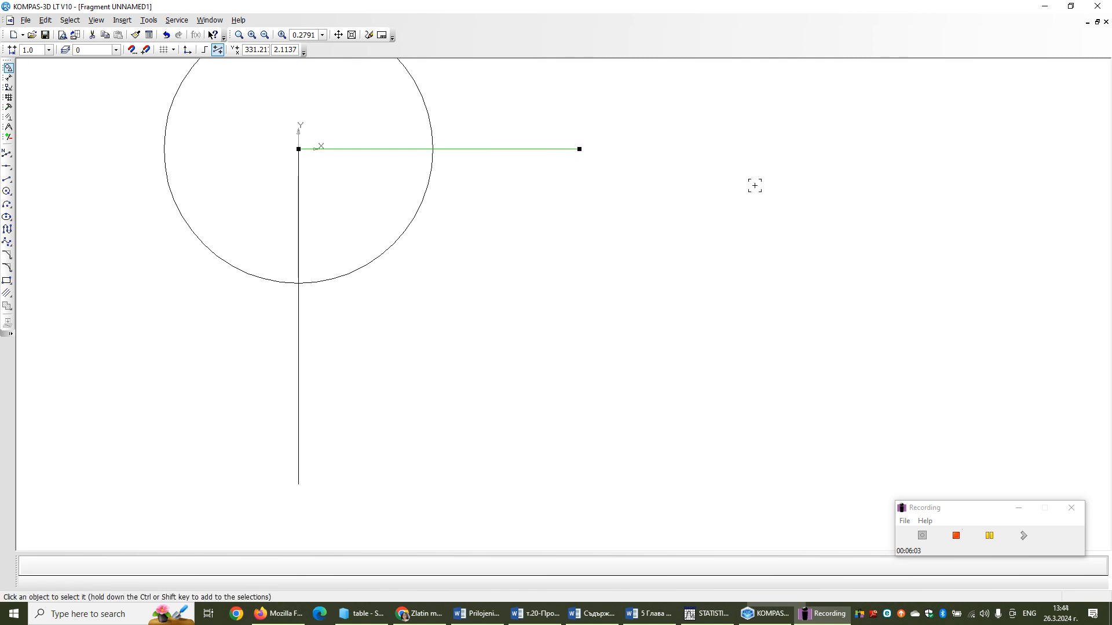
click(105, 37)
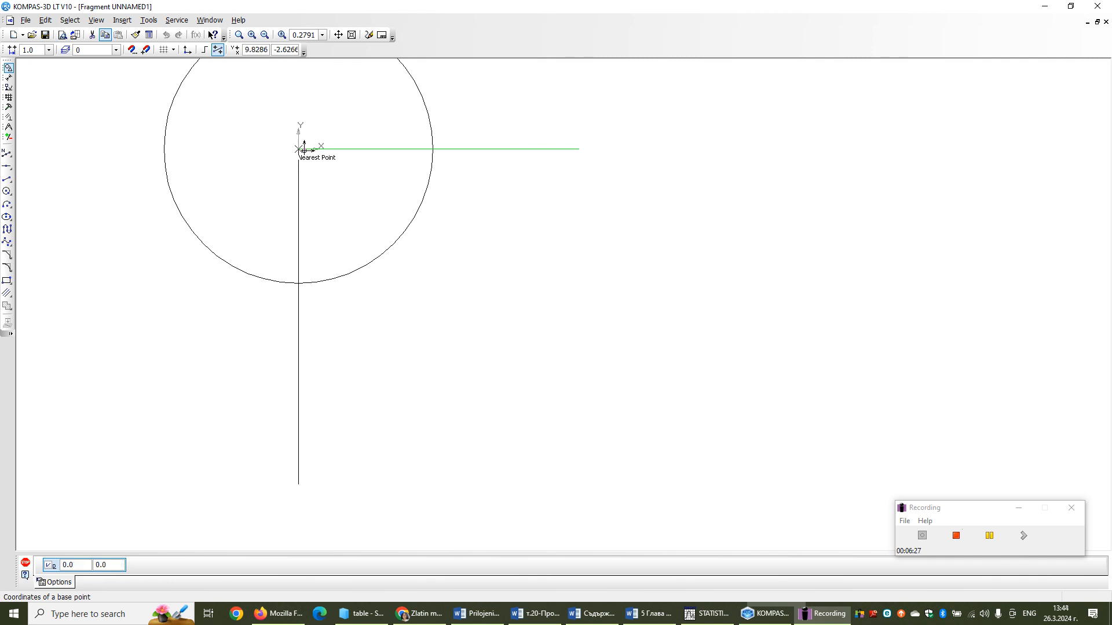
key(Escape)
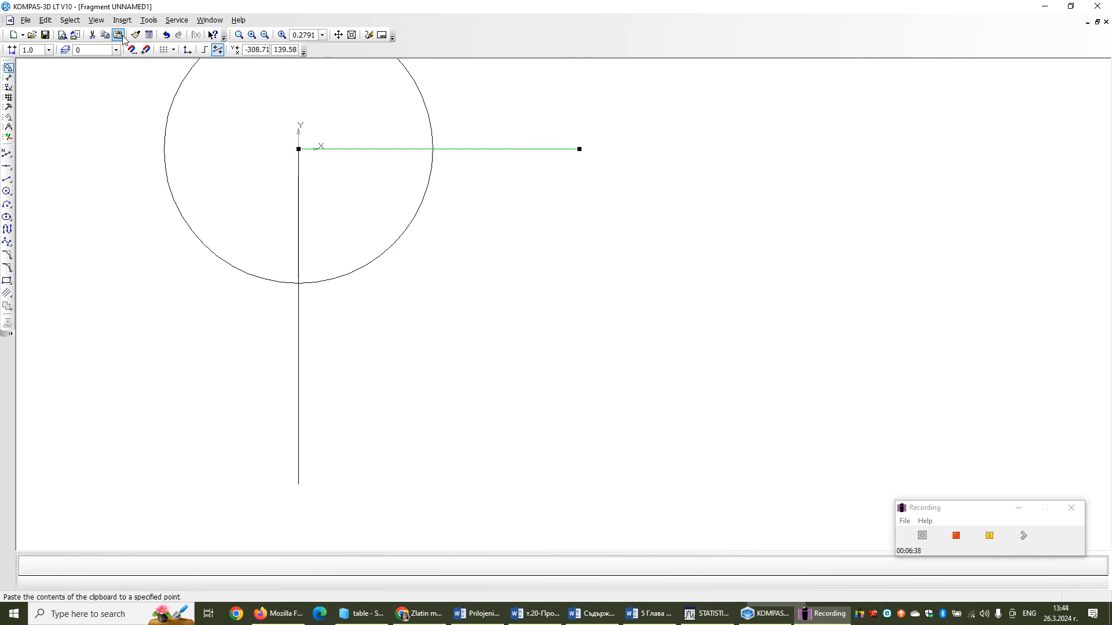
click(118, 36)
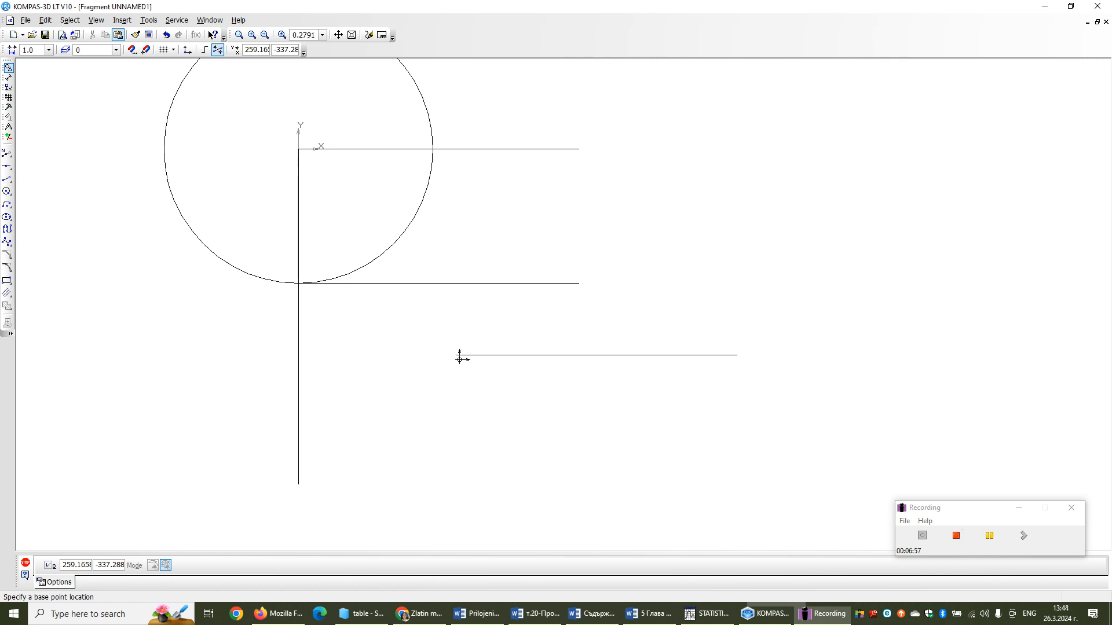
click(298, 484)
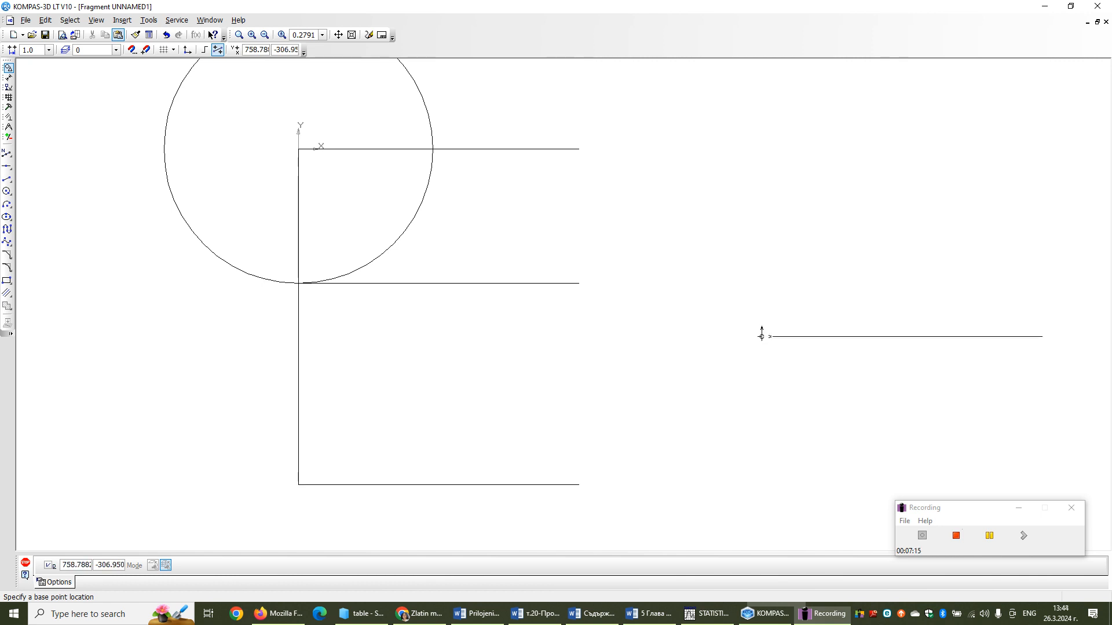
key(Escape)
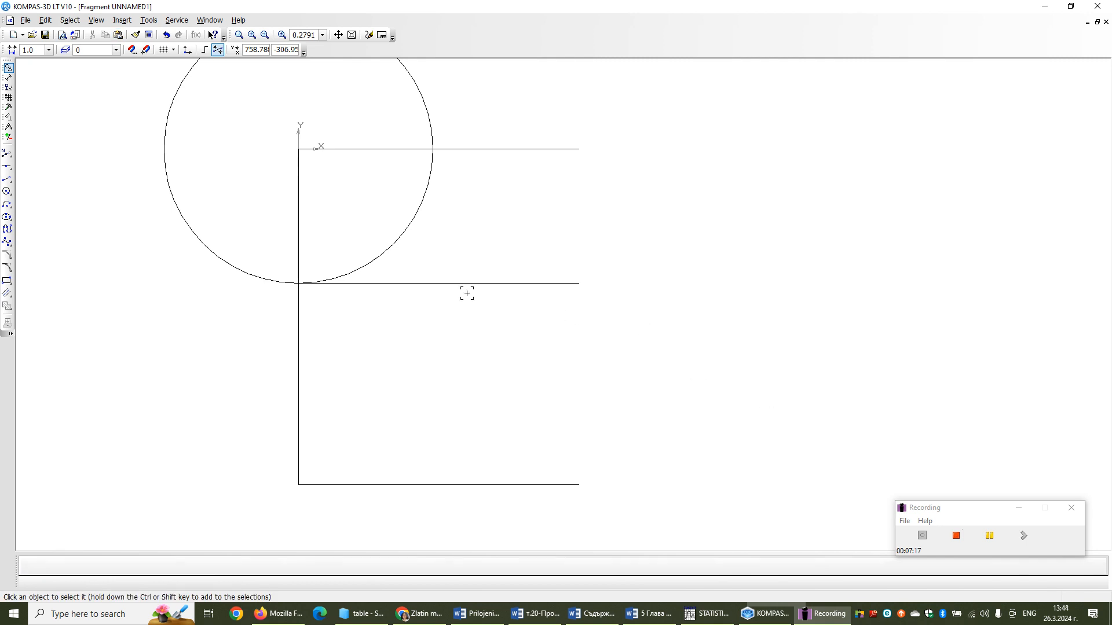
- Delete the construction circle around the origin
click(404, 232)
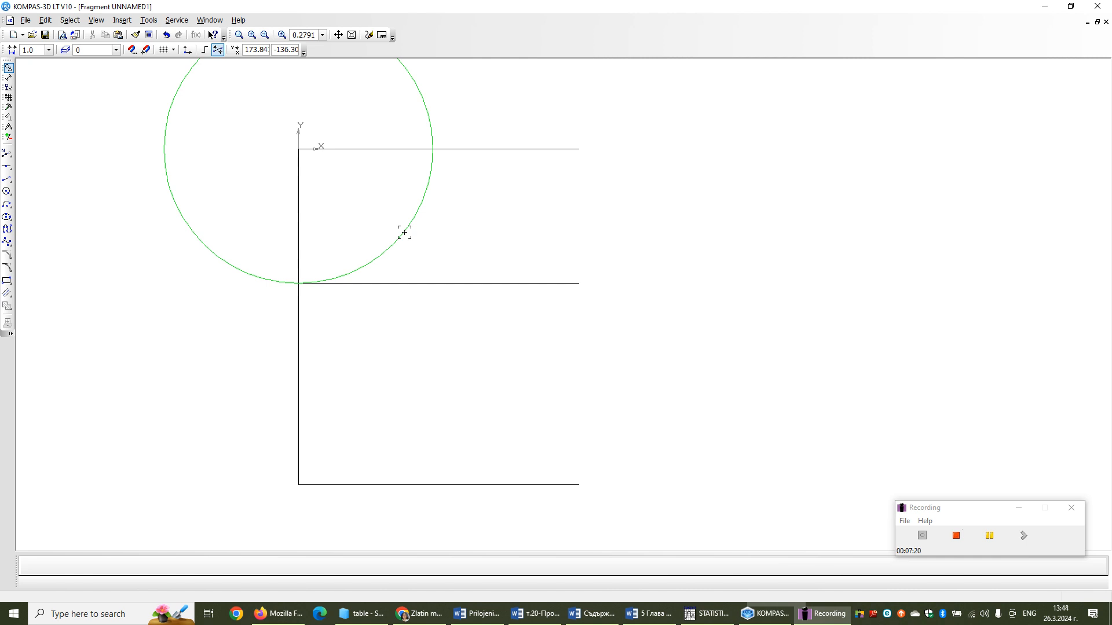
key(Delete)
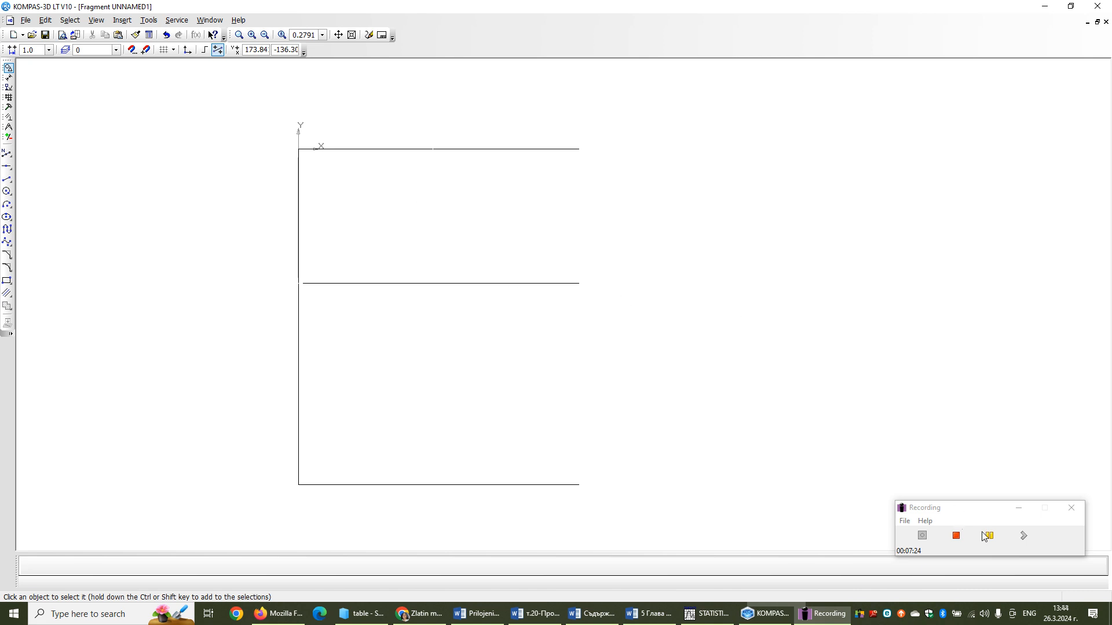
click(992, 536)
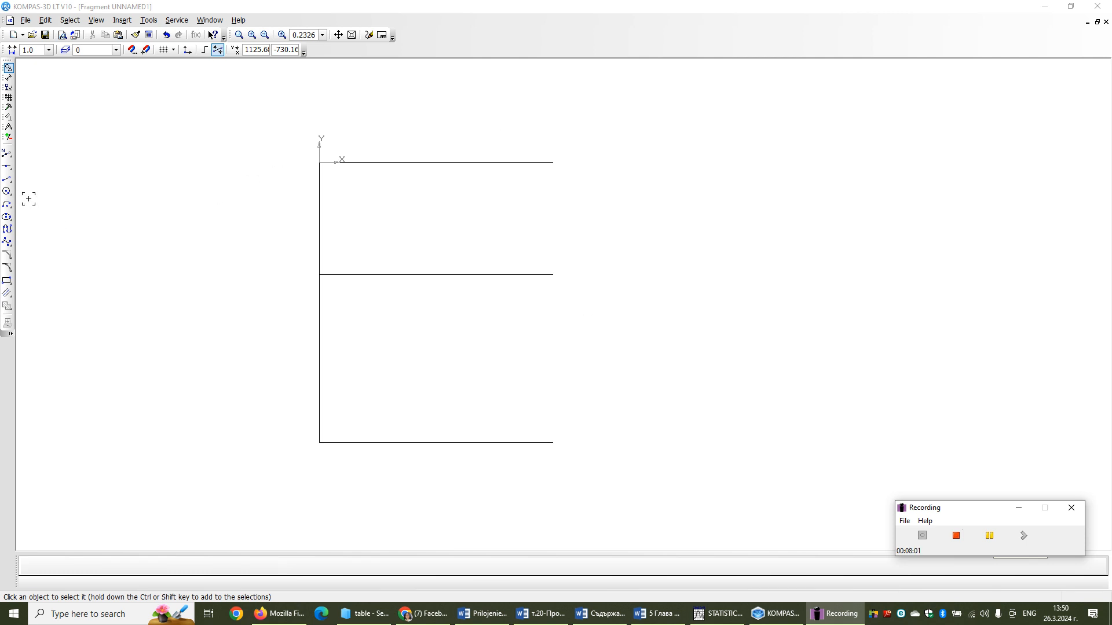
- Draw a vertical line joining the free ends of the top and bottom horizontal lines to close the rectangle
click(6, 179)
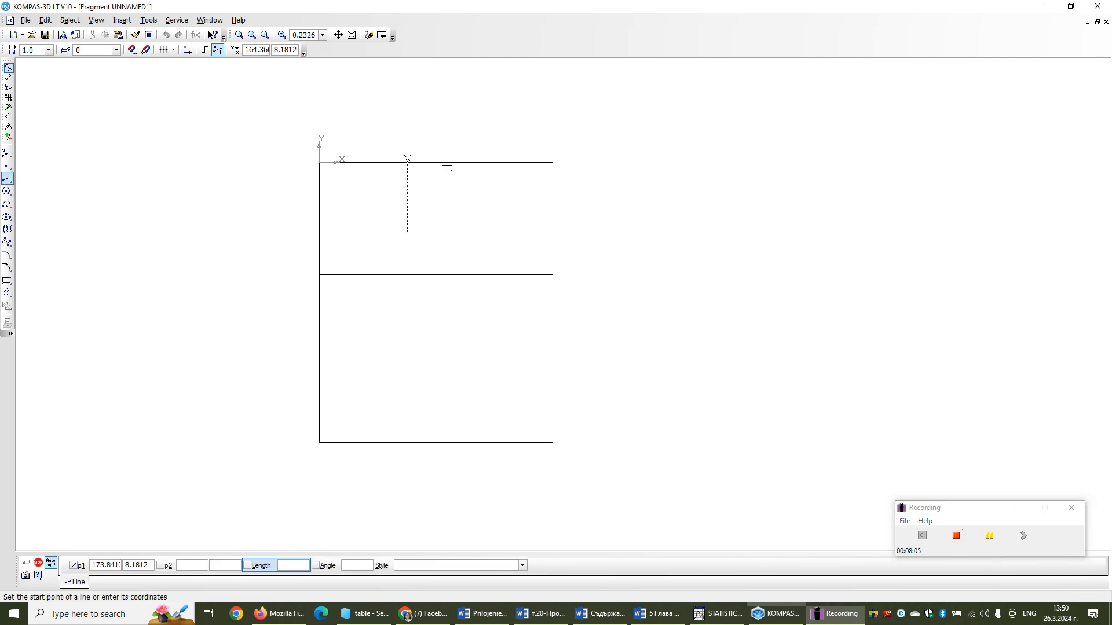
click(555, 164)
click(553, 443)
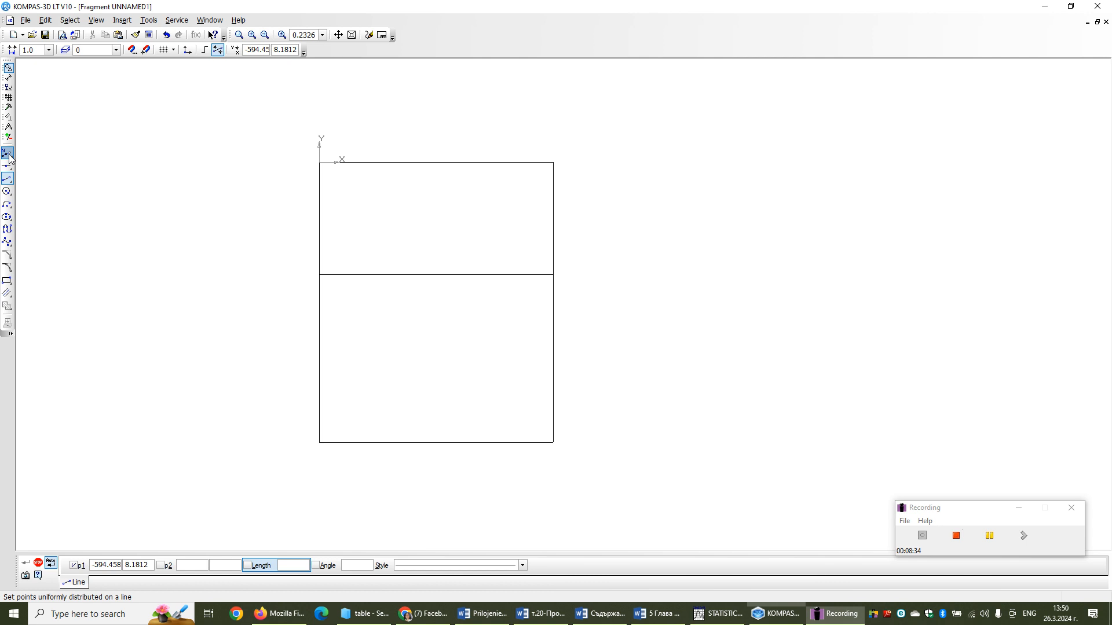
- Place uniformly distributed points along the rectangle's top edge, dividing it into 4 portions
drag(10, 156, 35, 161)
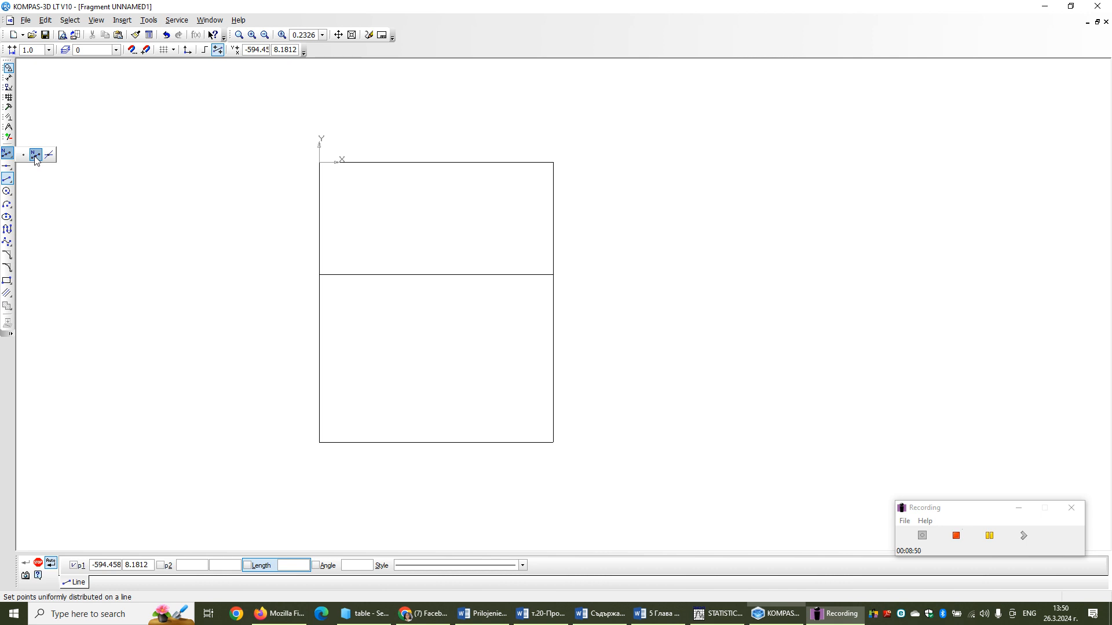
drag(35, 160, 35, 160)
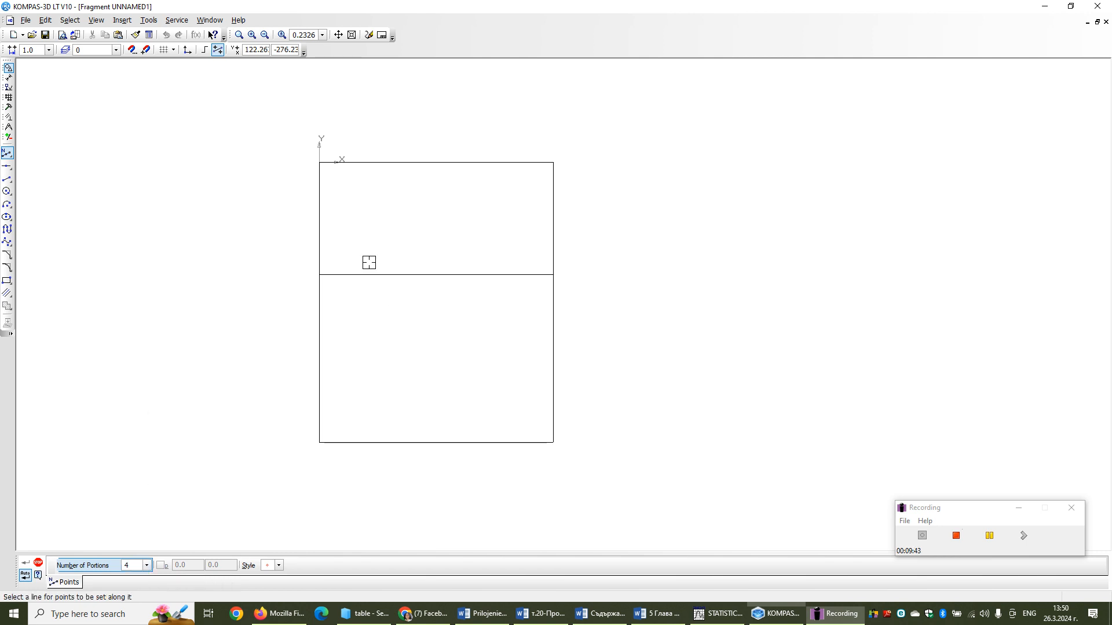
click(426, 161)
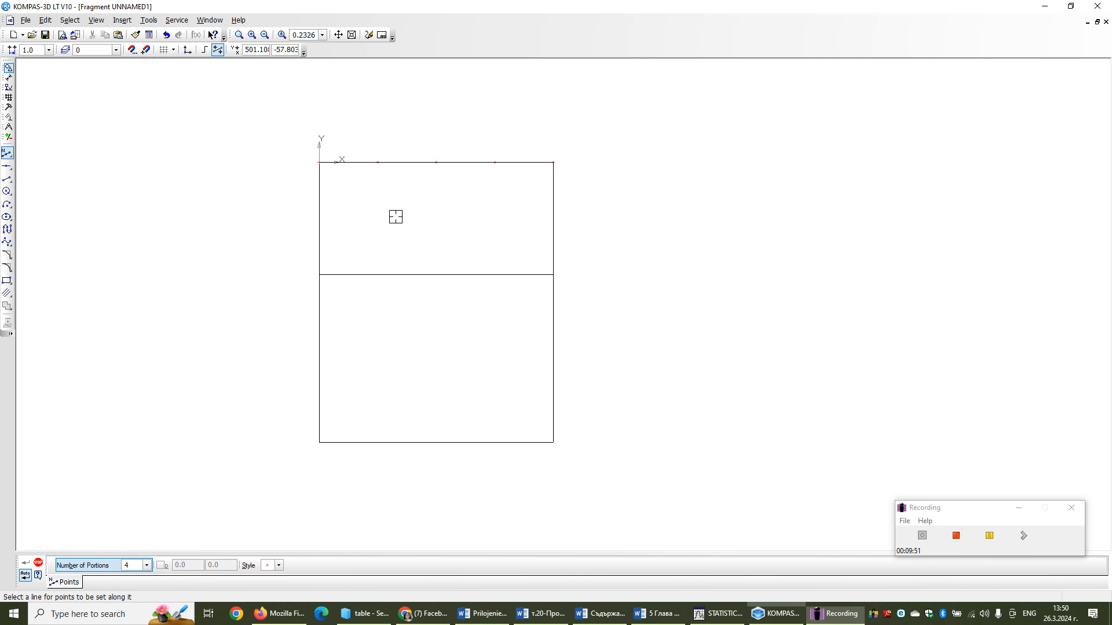
- Draw a vertical centre line from the top edge's midpoint down to the bottom edge of the rectangle
click(8, 179)
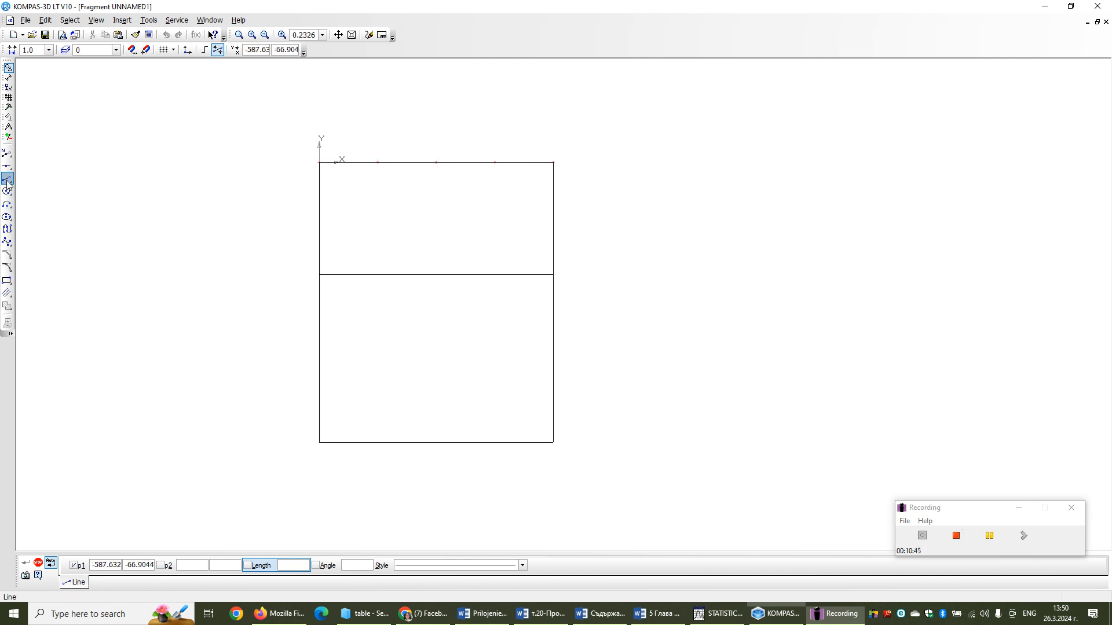
click(436, 162)
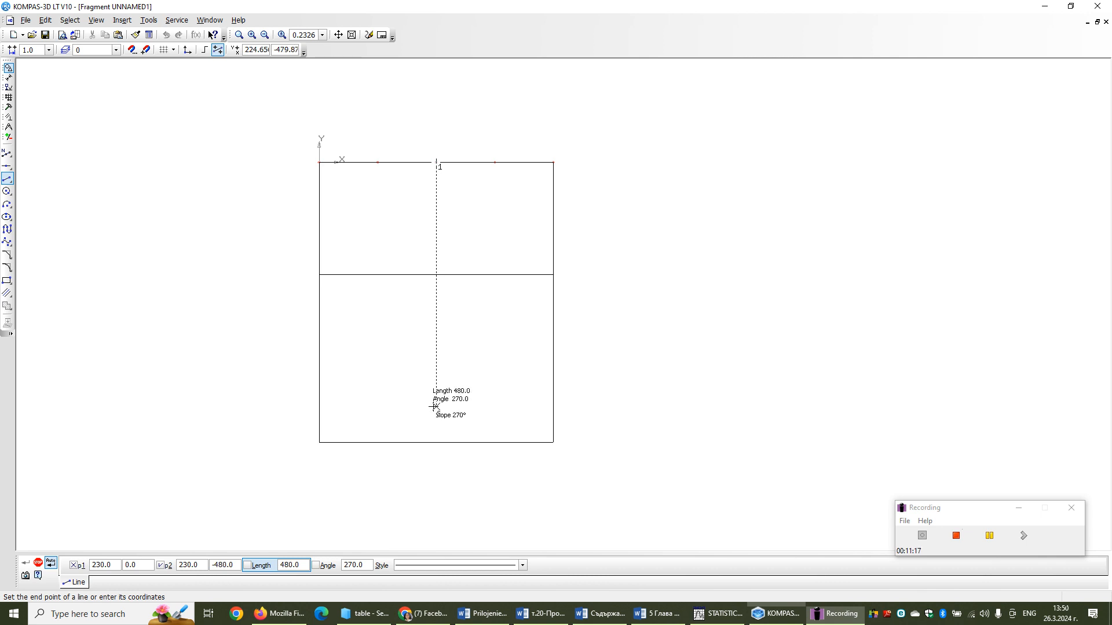
click(434, 441)
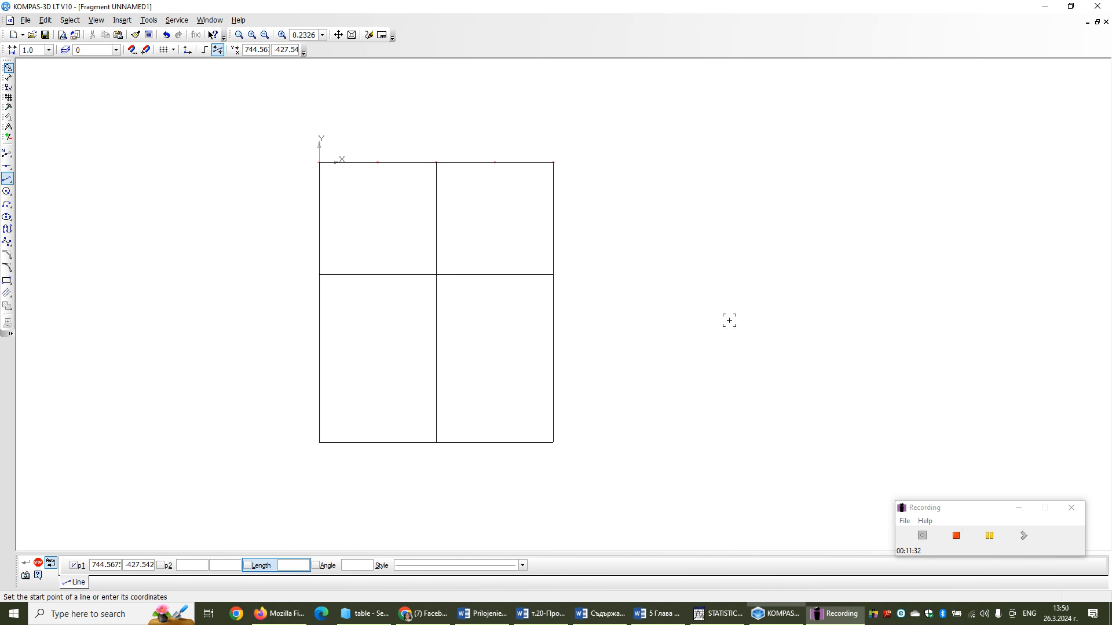
key(Escape)
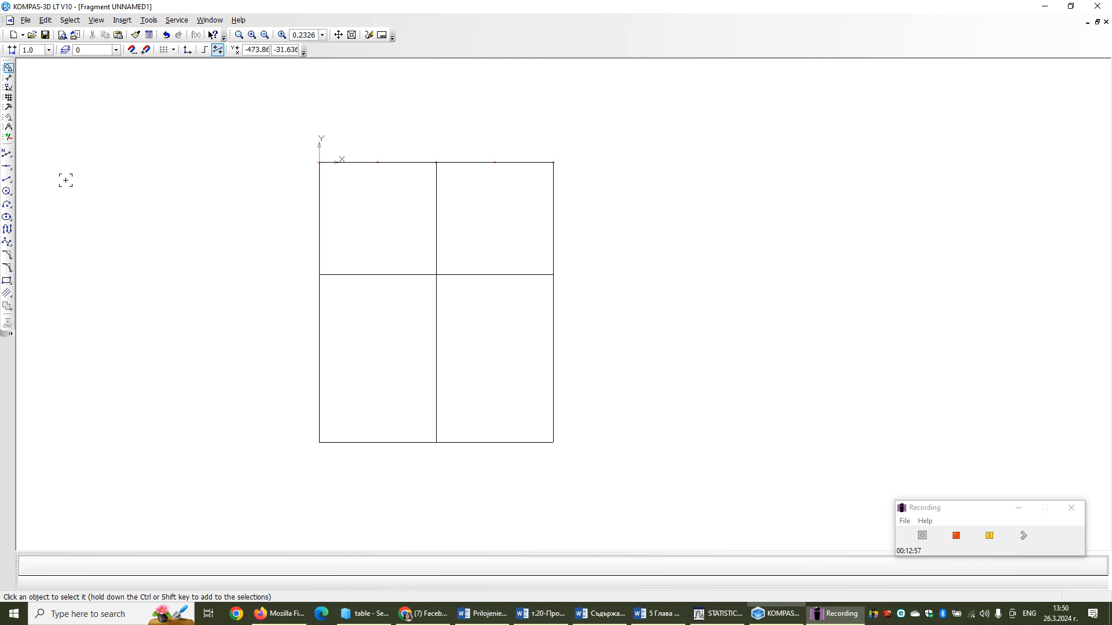
- Draw a short line upward from the top edge's midpoint with length 10 and angle 90°
click(8, 180)
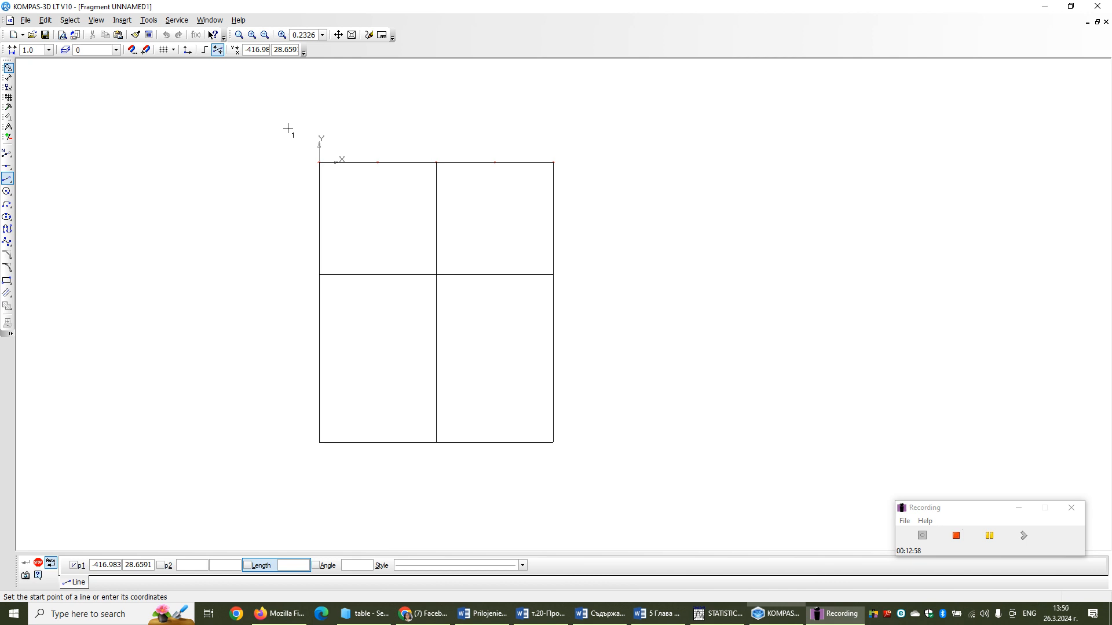
click(436, 162)
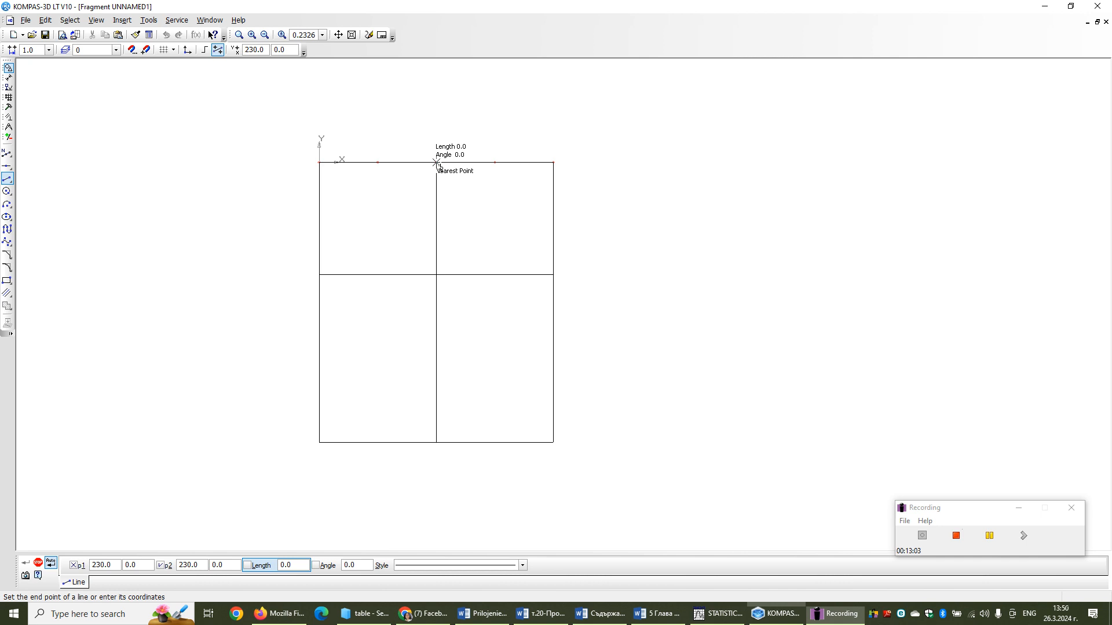
text(10)
key(Tab)
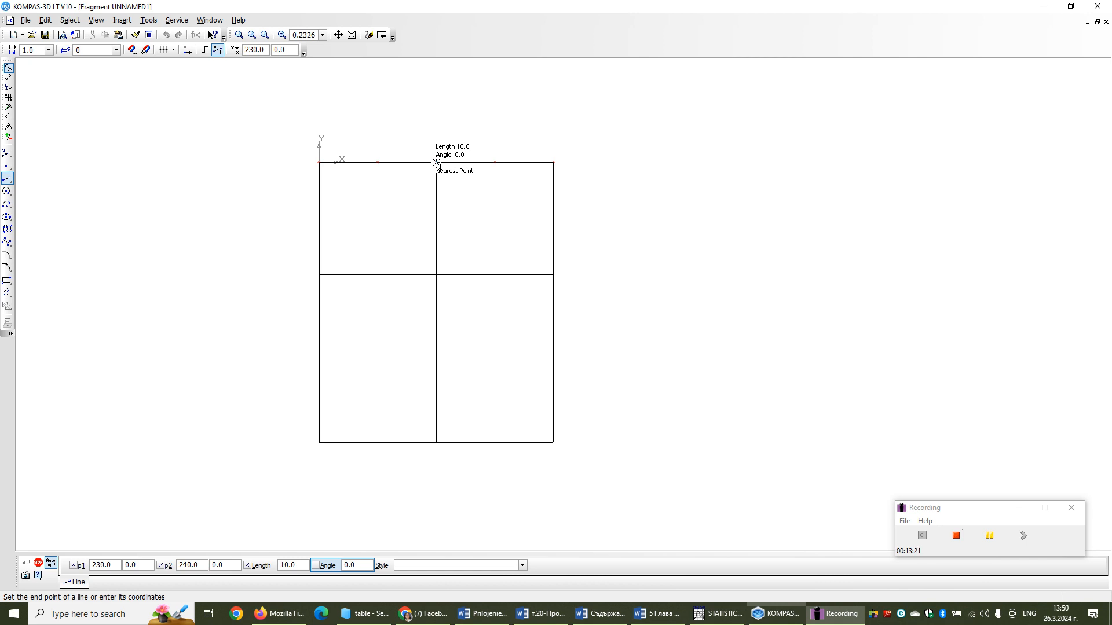
text(90)
key(Return)
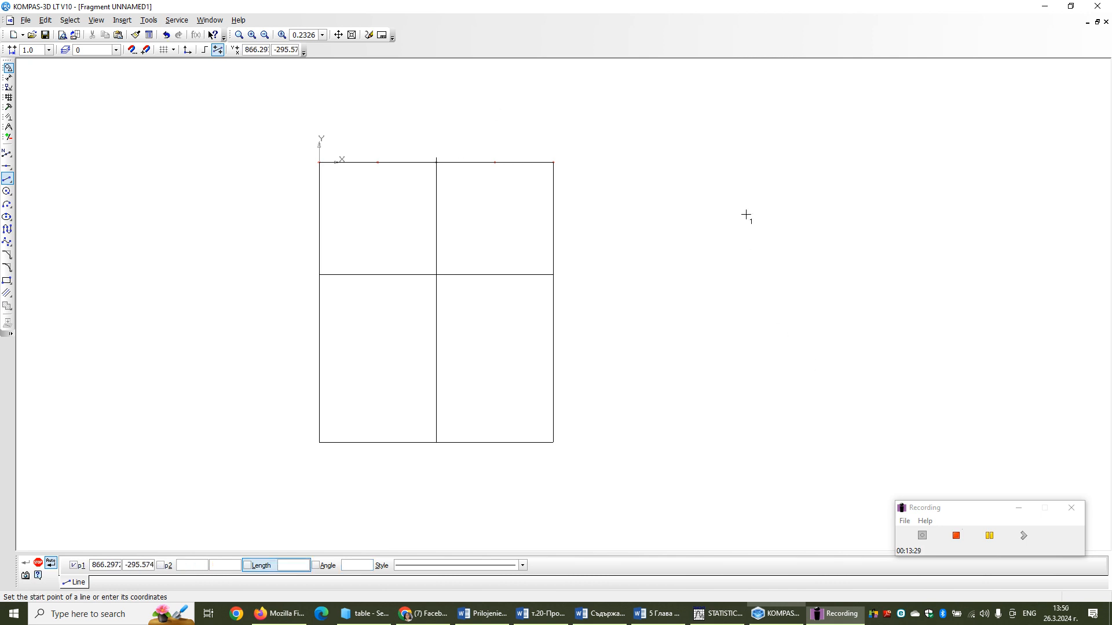
key(Escape)
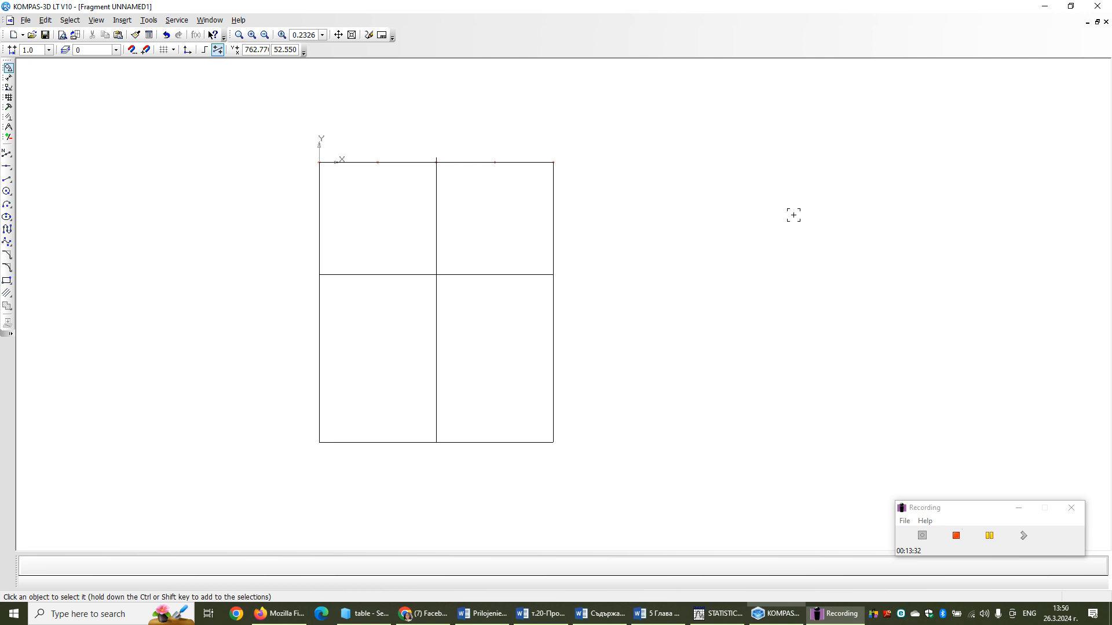
click(990, 536)
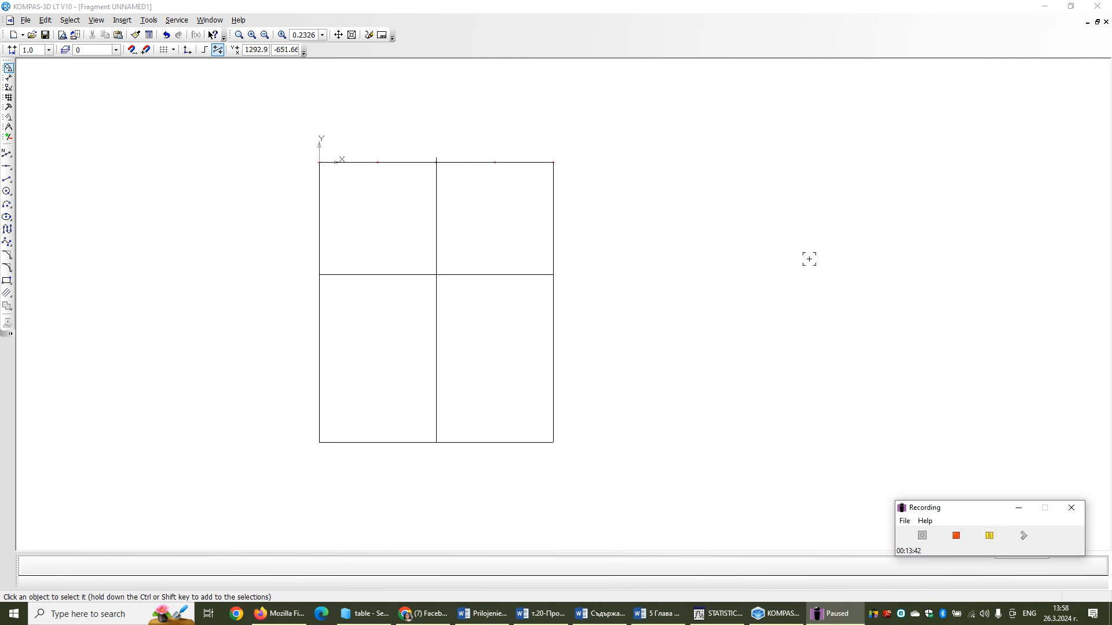
- Draw a circle of diameter 100 centred on the upper end of the short vertical line above the top edge
scroll(442, 154, up, 2)
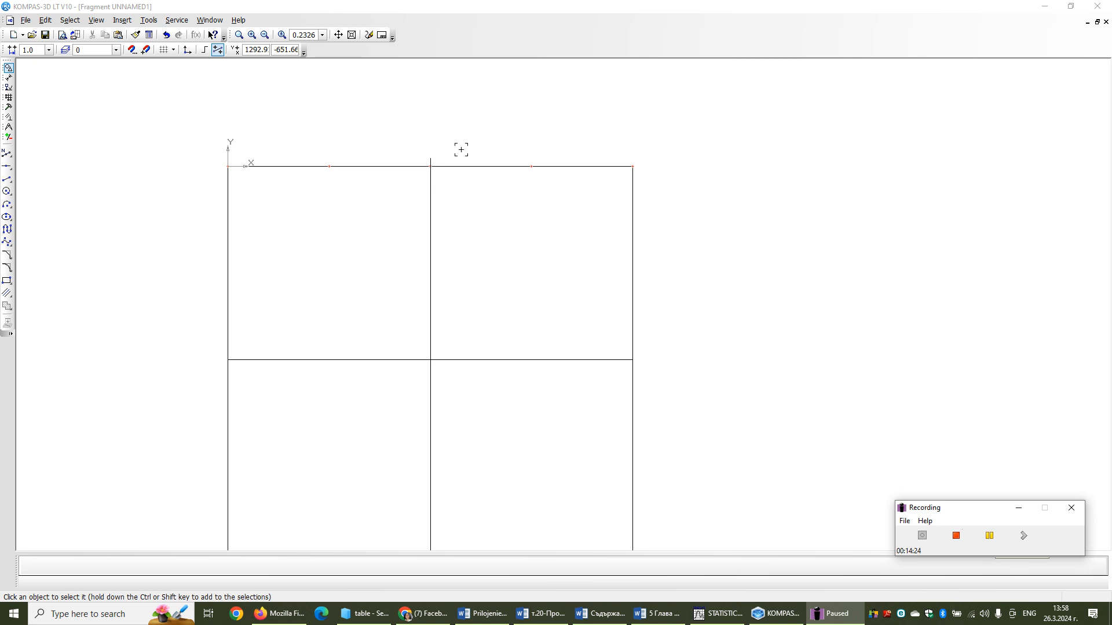
click(430, 162)
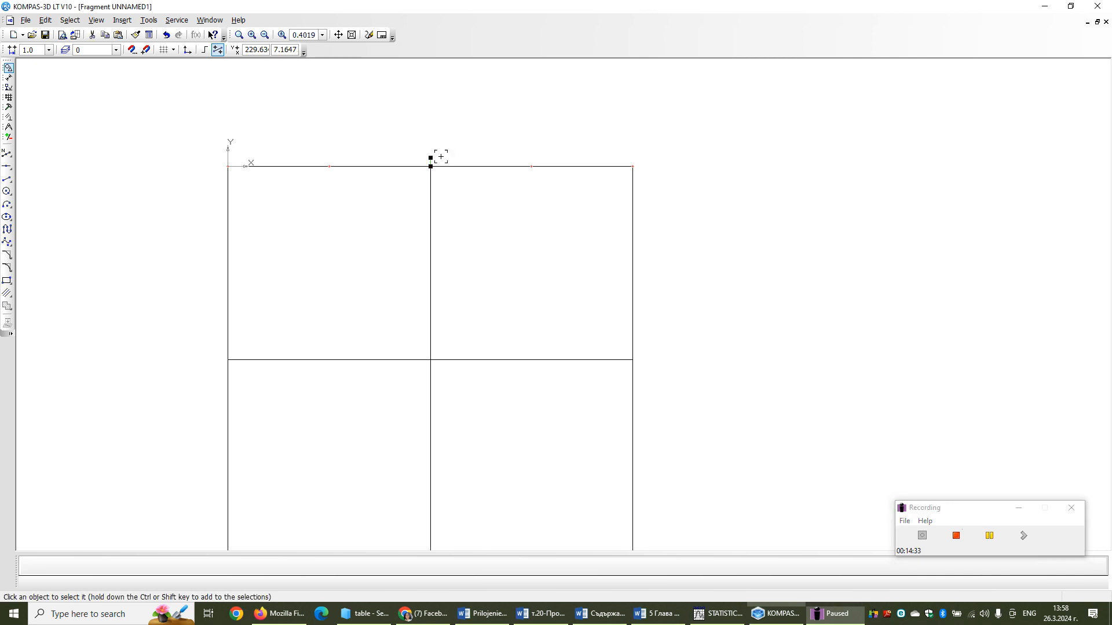
click(501, 115)
click(429, 160)
click(621, 114)
click(7, 192)
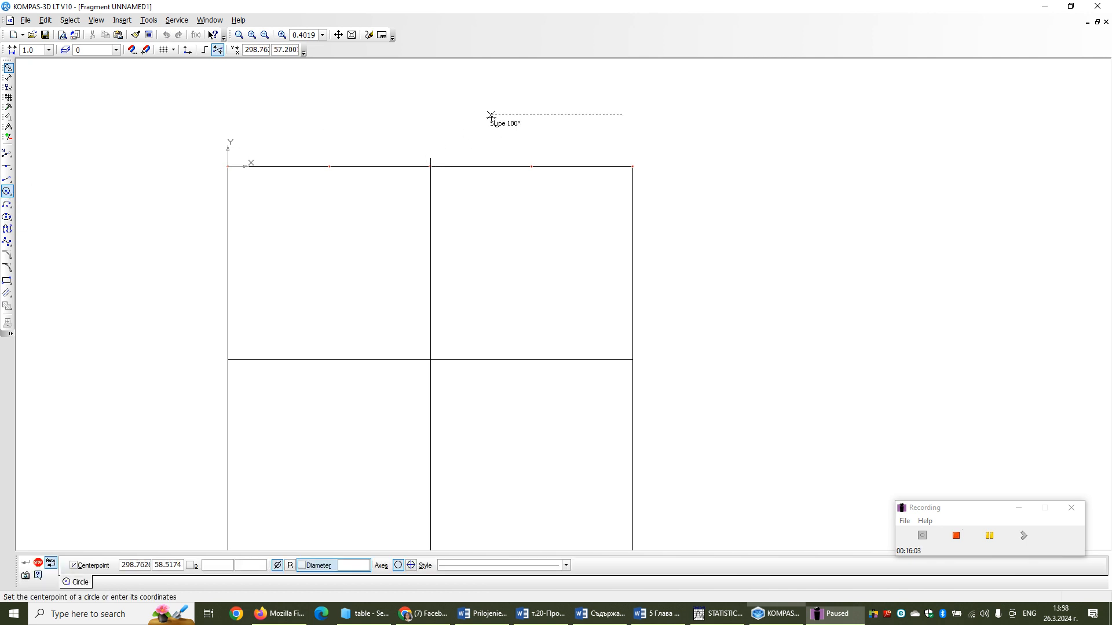
click(431, 157)
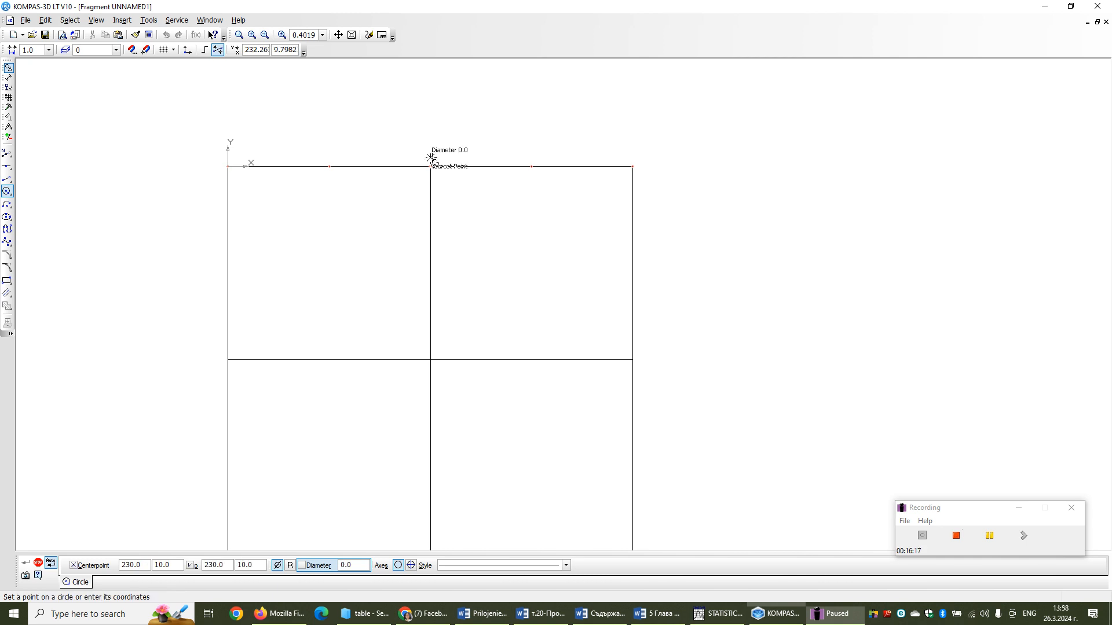
text(100)
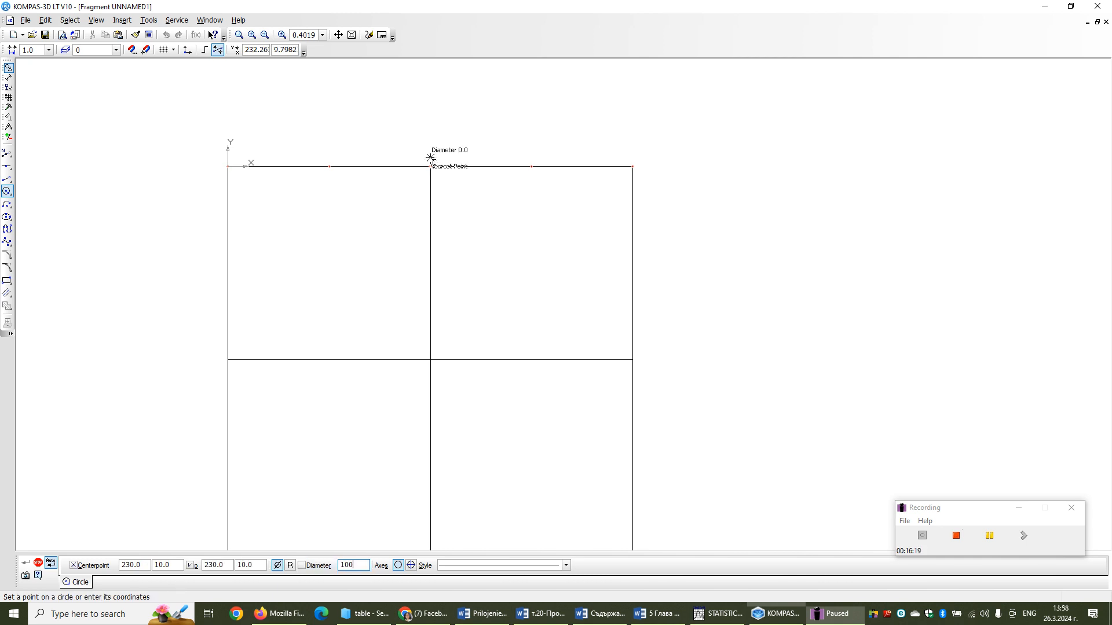
key(Return)
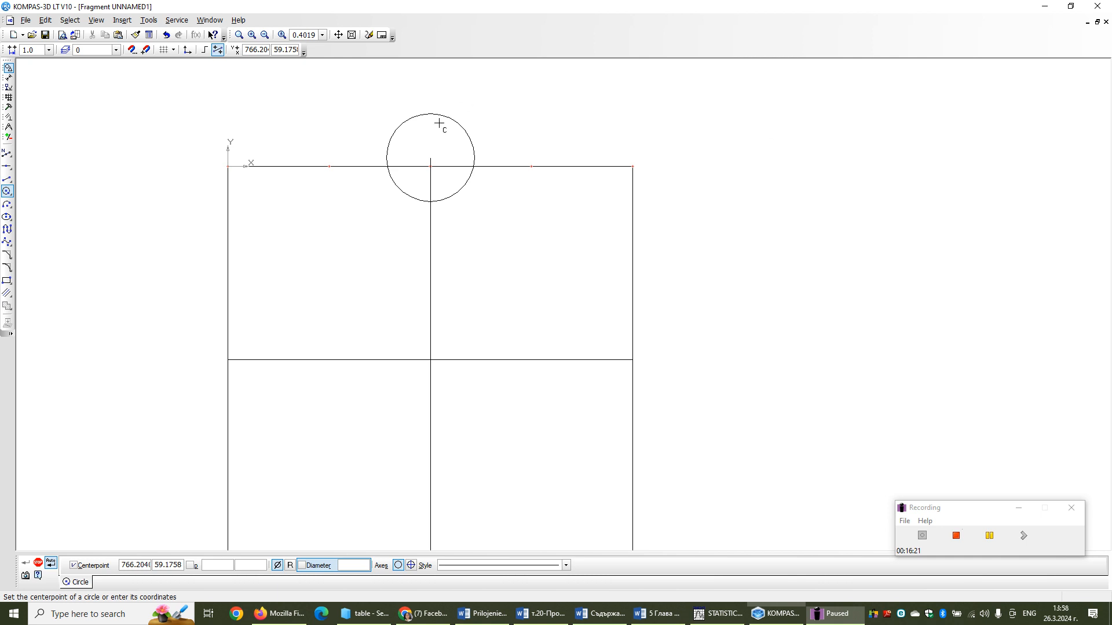
- Examine the drawing from the circle on the top edge down to the rectangle's bottom edge
click(339, 35)
drag(702, 246, 727, 228)
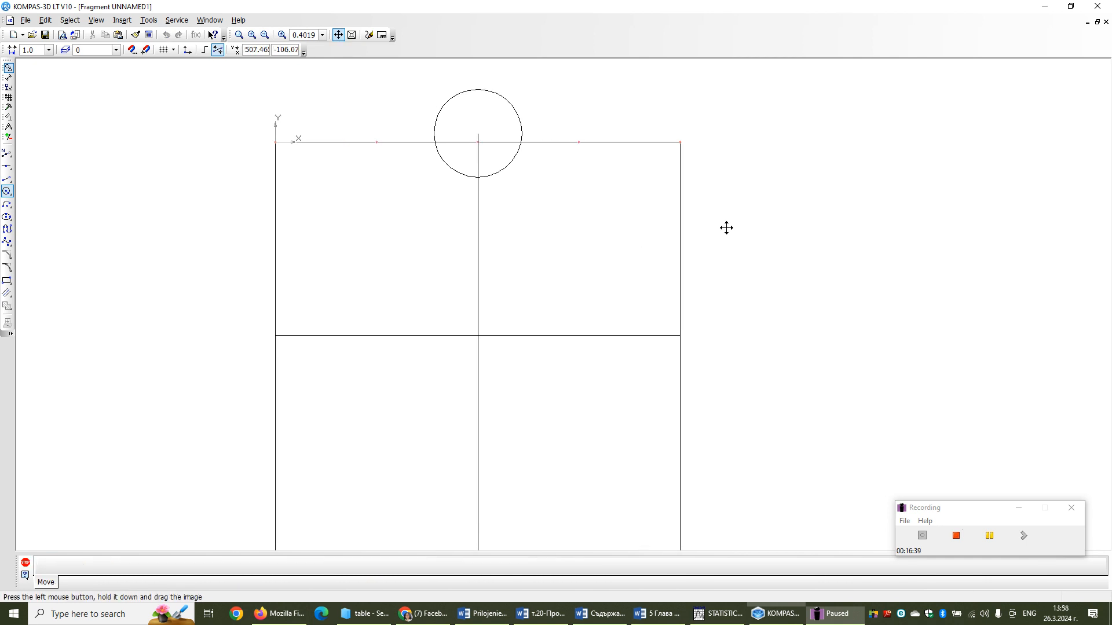
scroll(723, 228, up, 1)
mouse_move(619, 253)
mouse_down()
mouse_move(666, 315)
mouse_move(646, 314)
mouse_move(744, 316)
mouse_move(725, 318)
mouse_move(608, 271)
mouse_up()
scroll(666, 315, up, 1)
scroll(633, 308, up, 2)
scroll(739, 318, down, 1)
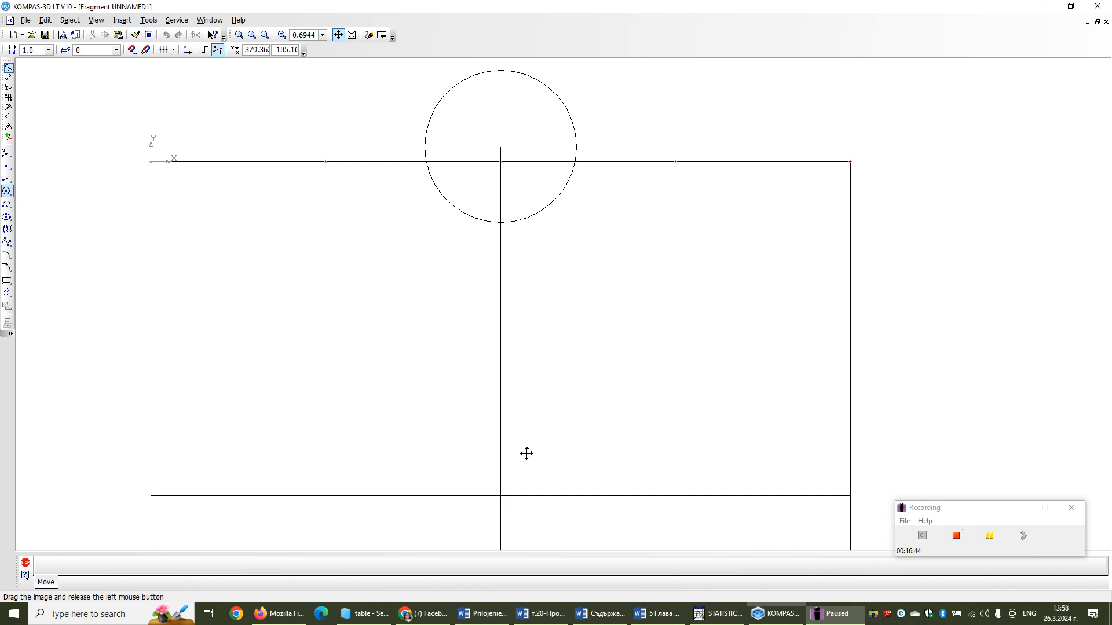
mouse_move(551, 457)
mouse_down()
mouse_move(538, 194)
mouse_move(562, 194)
mouse_up()
scroll(570, 203, down, 3)
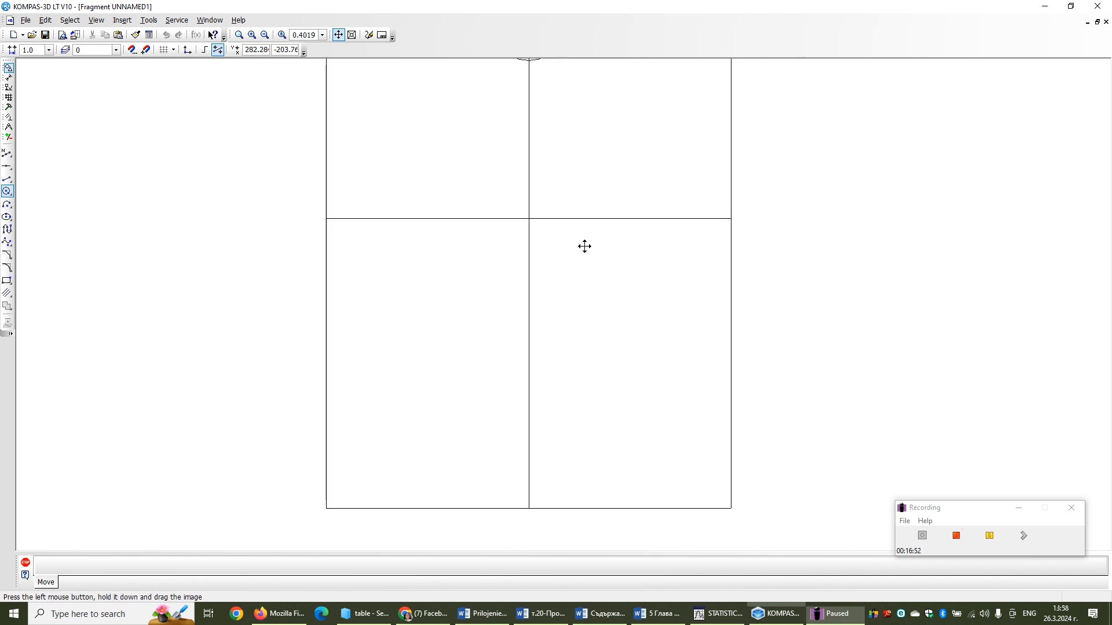
drag(568, 151, 568, 201)
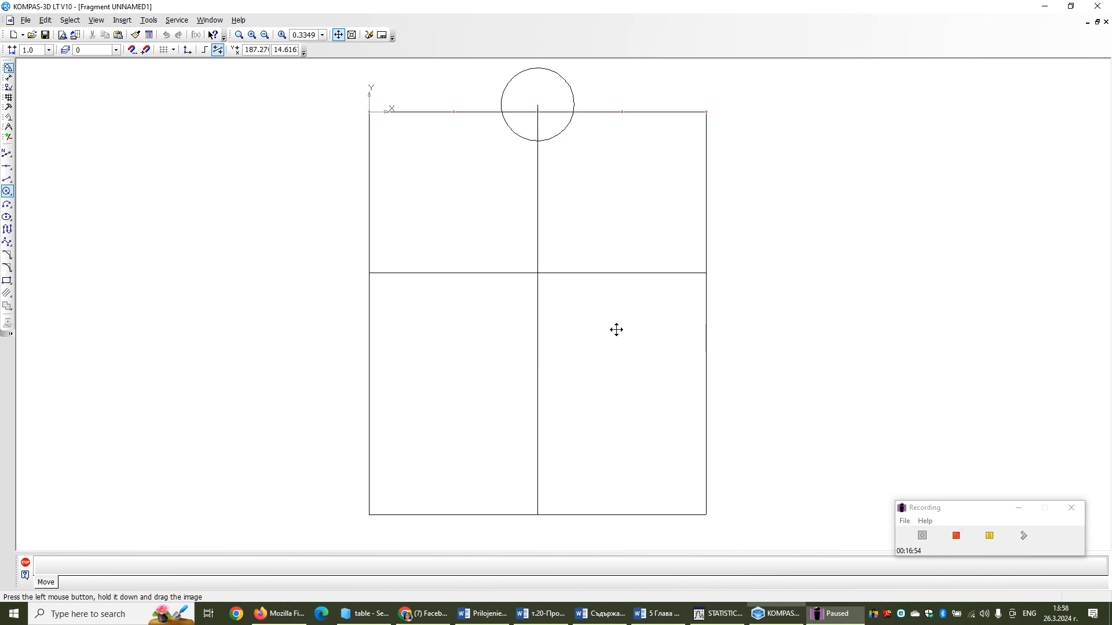
mouse_move(608, 175)
mouse_down()
mouse_move(660, 300)
mouse_move(616, 303)
mouse_move(582, 274)
mouse_up()
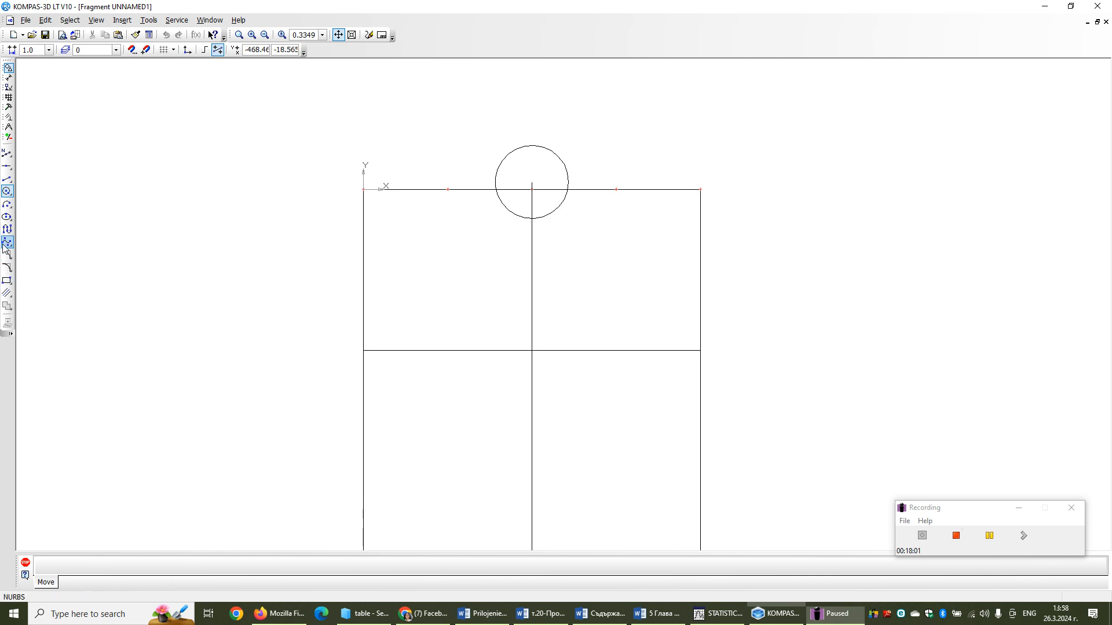
- Draw a NURBS curve from the circle's leftmost point via two points on the centre line to its intersection with the middle horizontal line
click(4, 243)
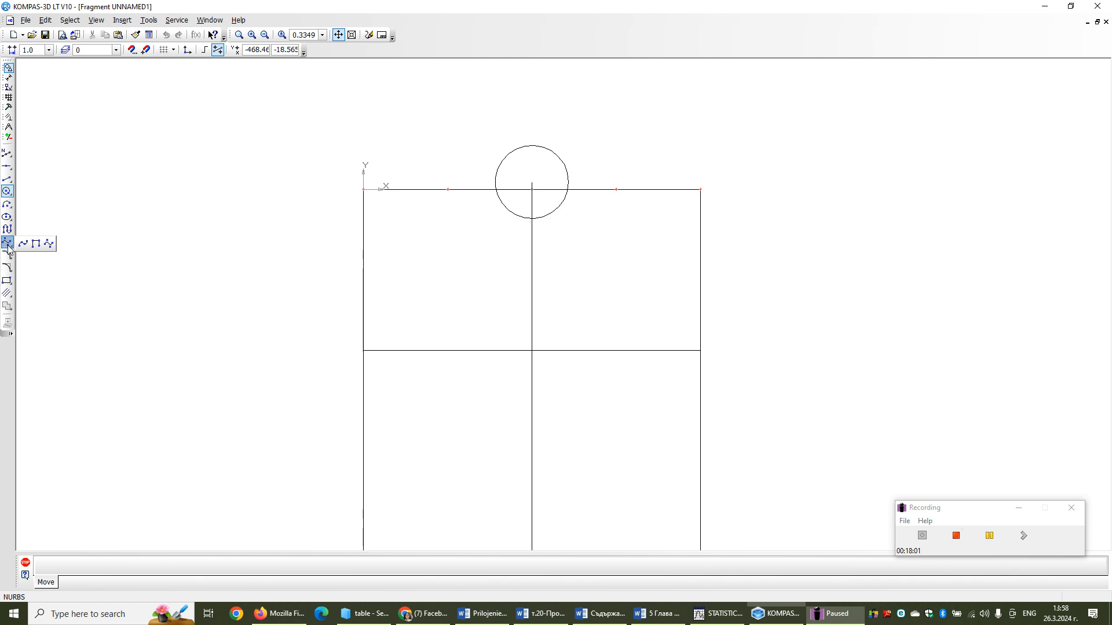
click(48, 244)
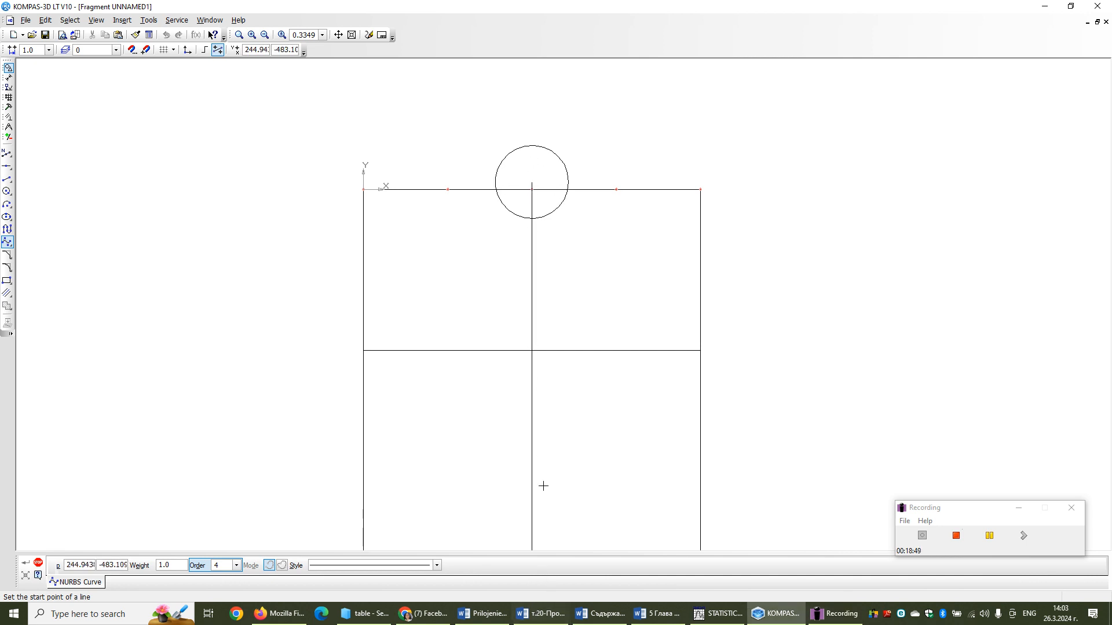
click(495, 182)
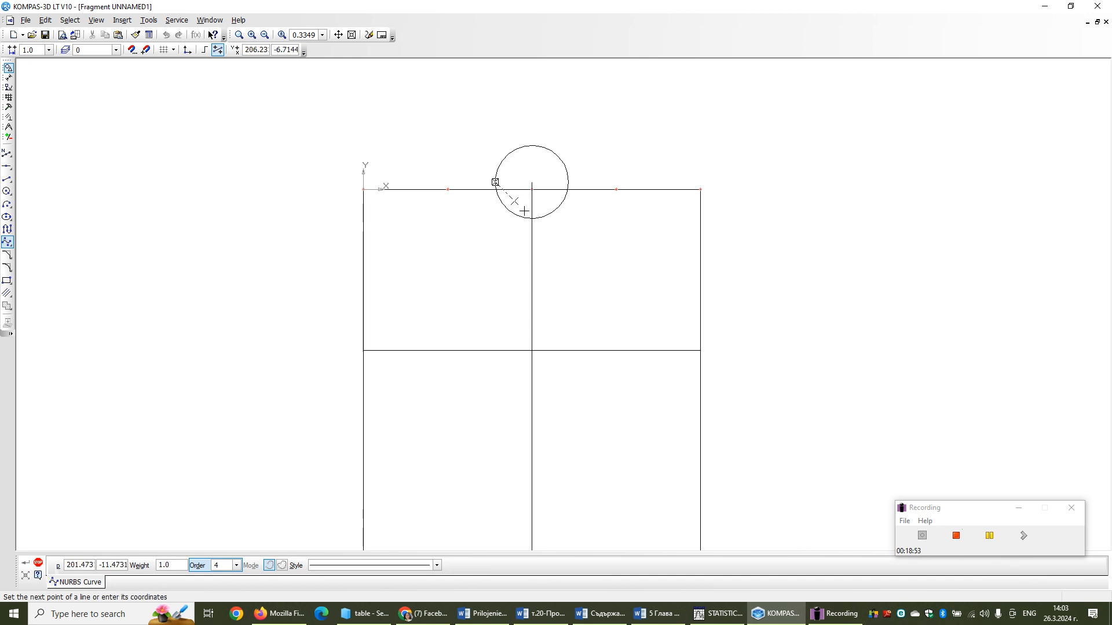
click(532, 247)
click(531, 299)
click(532, 350)
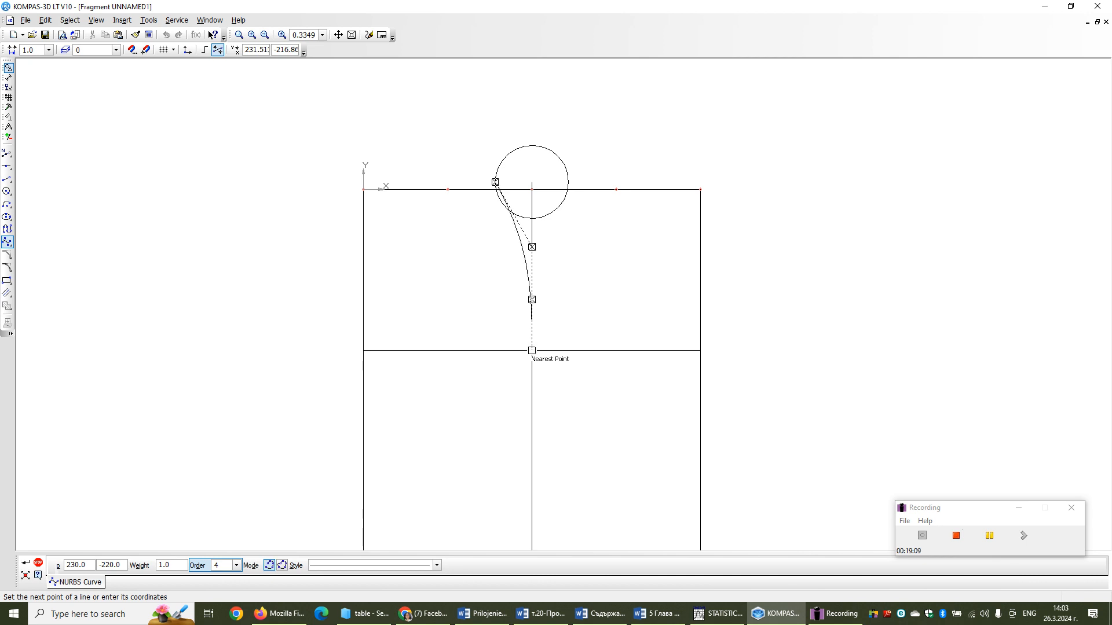
right_click(531, 350)
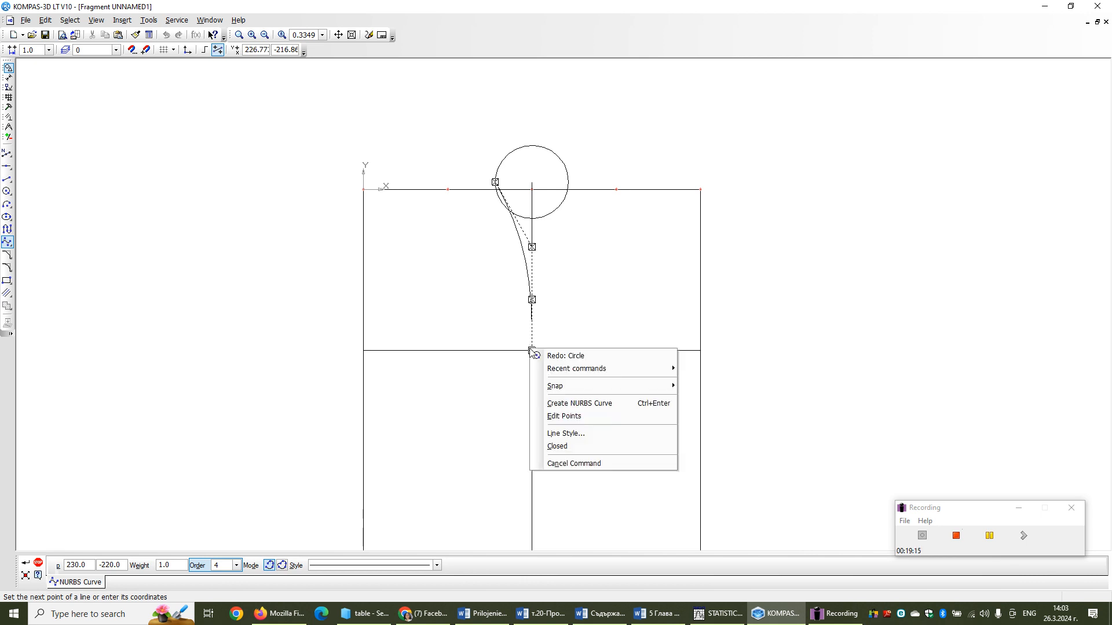
click(572, 403)
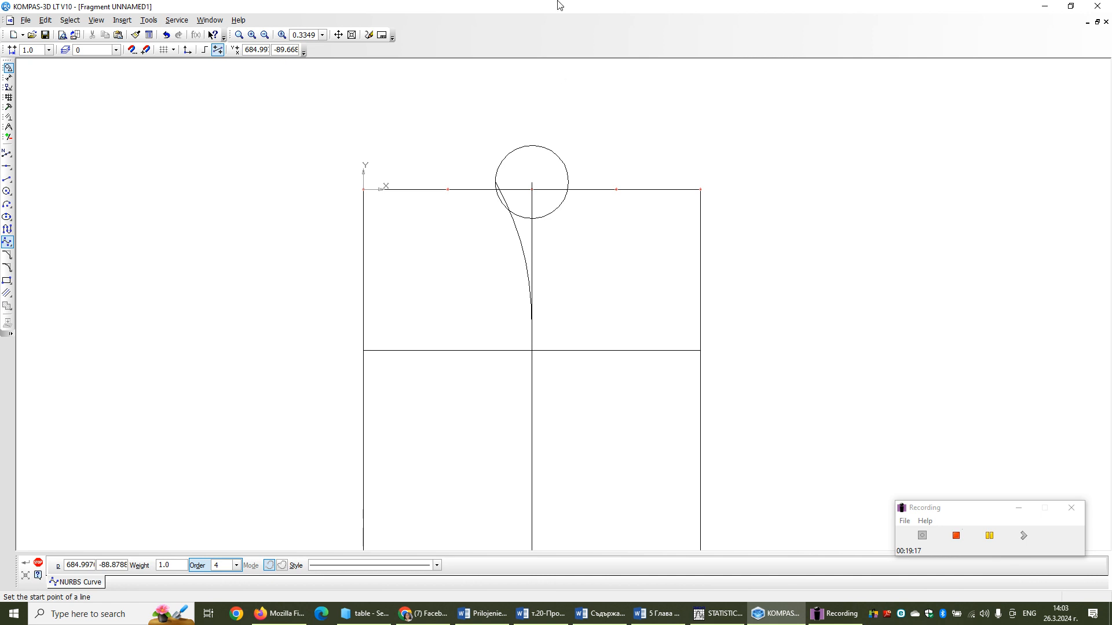
click(998, 533)
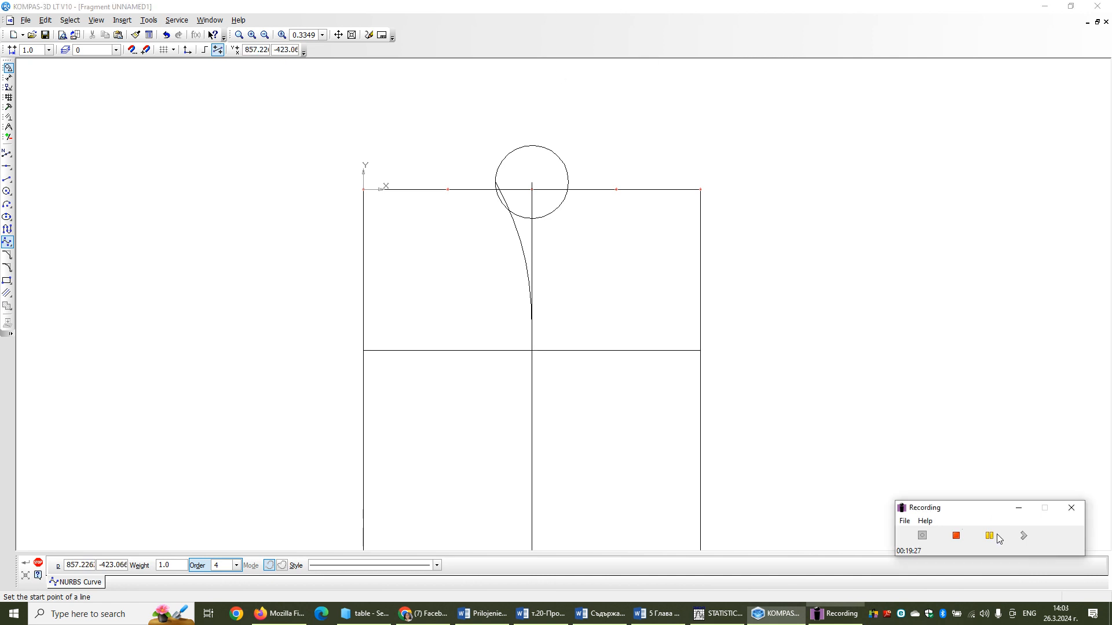
click(993, 537)
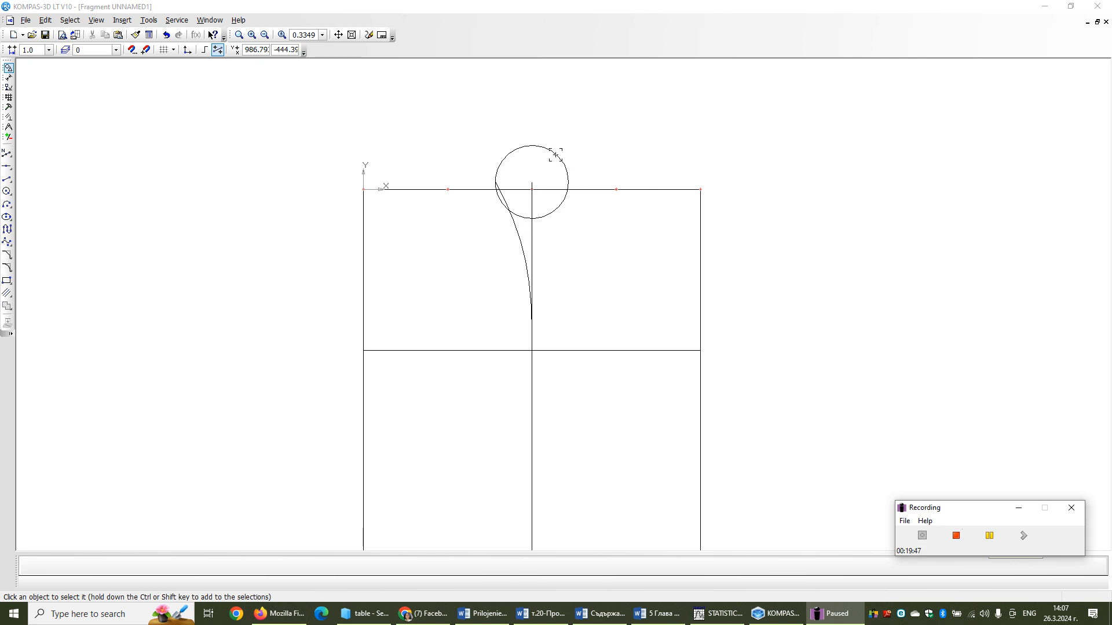
- Delete the construction circle and the short vertical line above the top edge
click(555, 155)
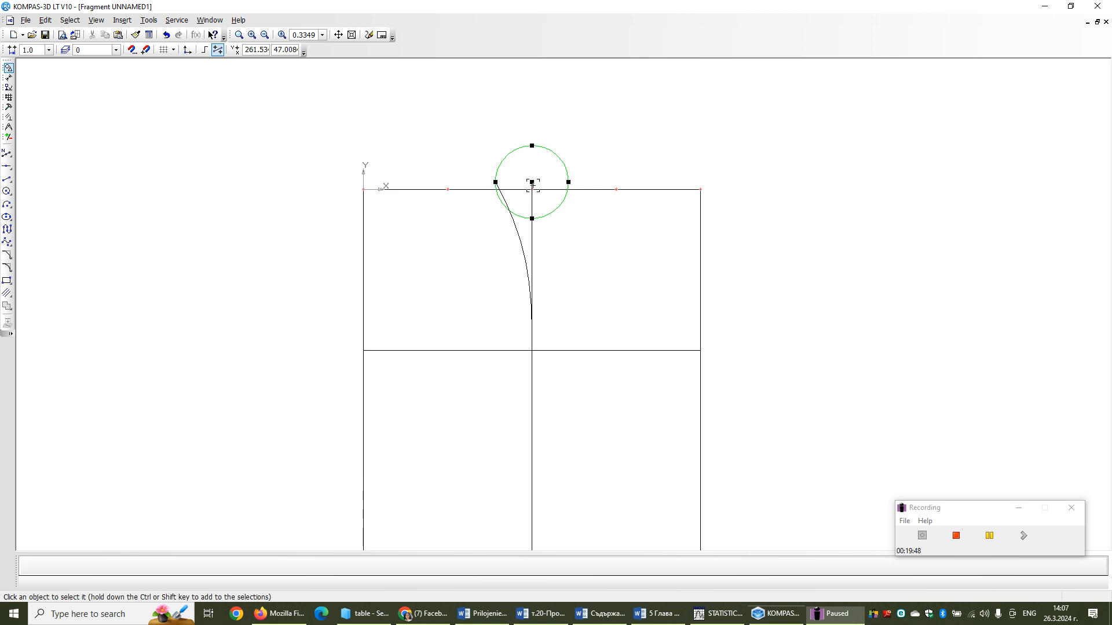
click(639, 155)
key(Delete)
scroll(752, 348, down, 1)
scroll(749, 346, up, 3)
scroll(621, 214, down, 1)
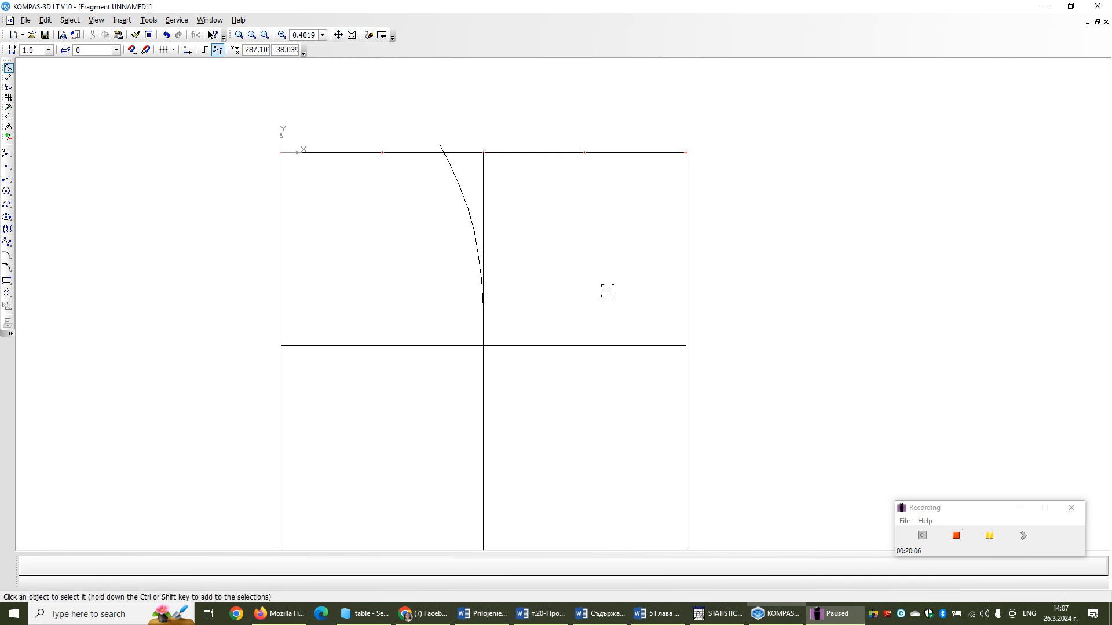
scroll(333, 41, down, 1)
- Try to reshape the NURBS curve by moving its two middle control points along the centre line
click(338, 36)
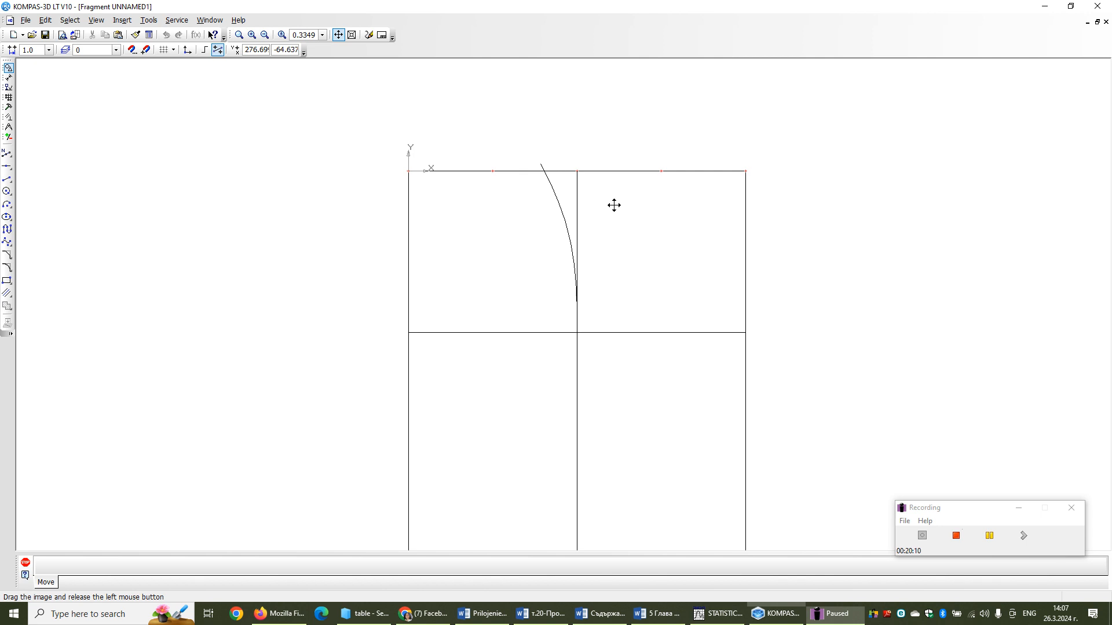
click(614, 205)
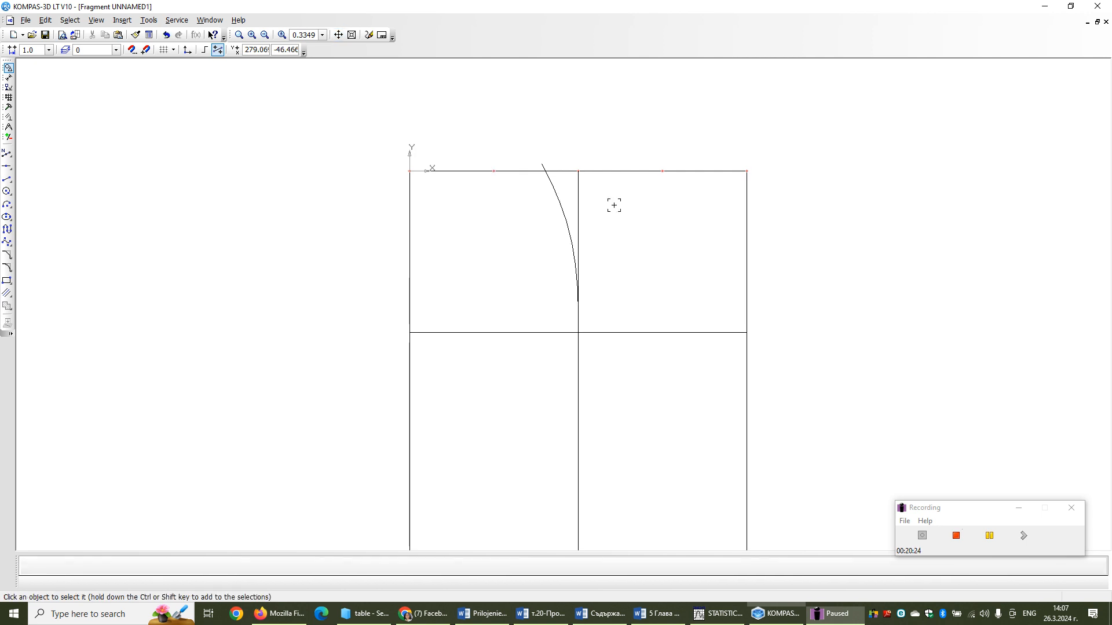
scroll(572, 300, up, 3)
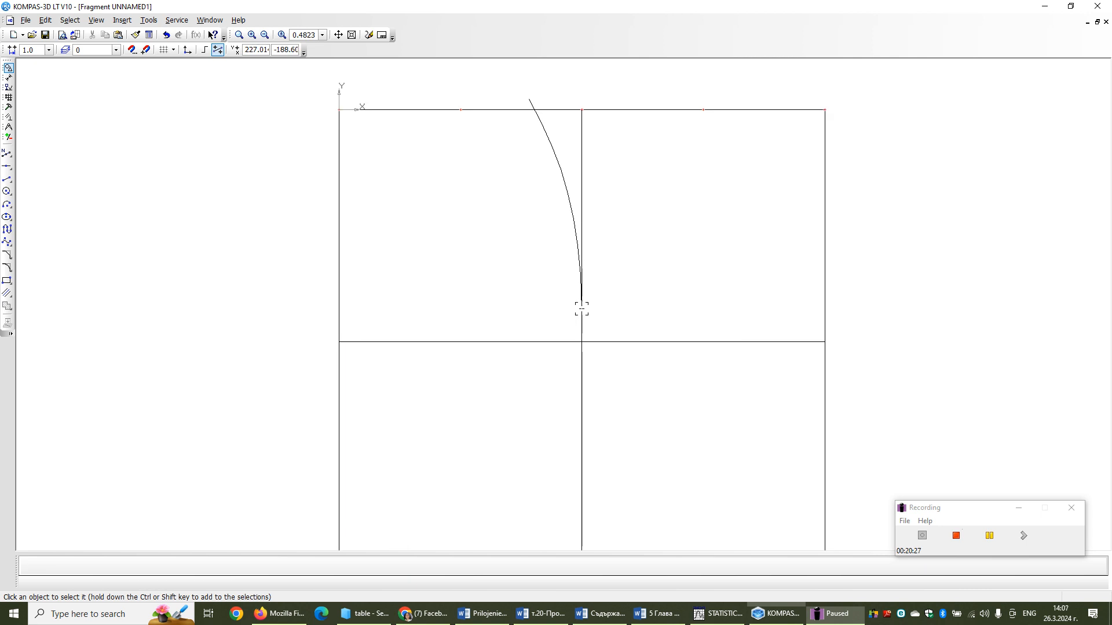
scroll(581, 277, down, 3)
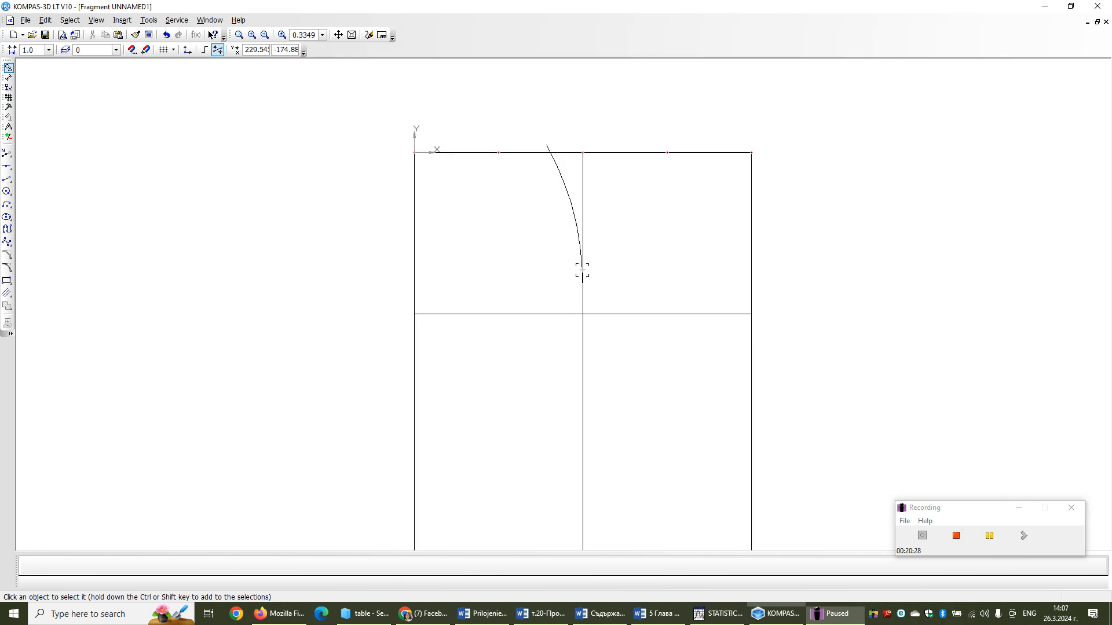
click(564, 193)
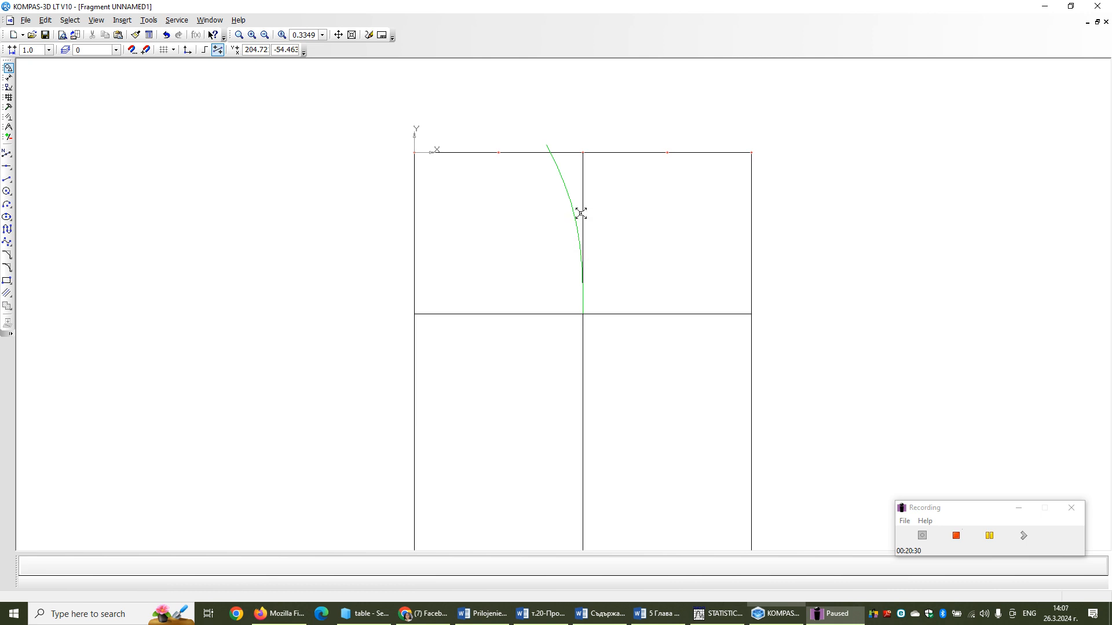
drag(585, 262, 583, 262)
key(Escape)
click(582, 273)
key(Escape)
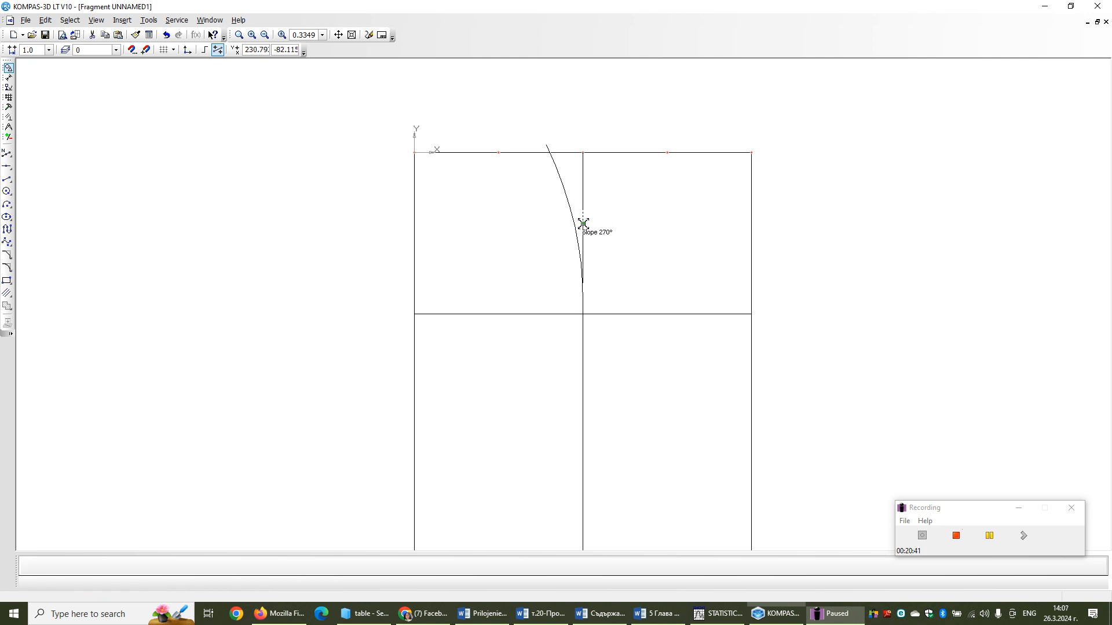
click(583, 224)
scroll(631, 225, up, 2)
key(Escape)
scroll(624, 235, down, 2)
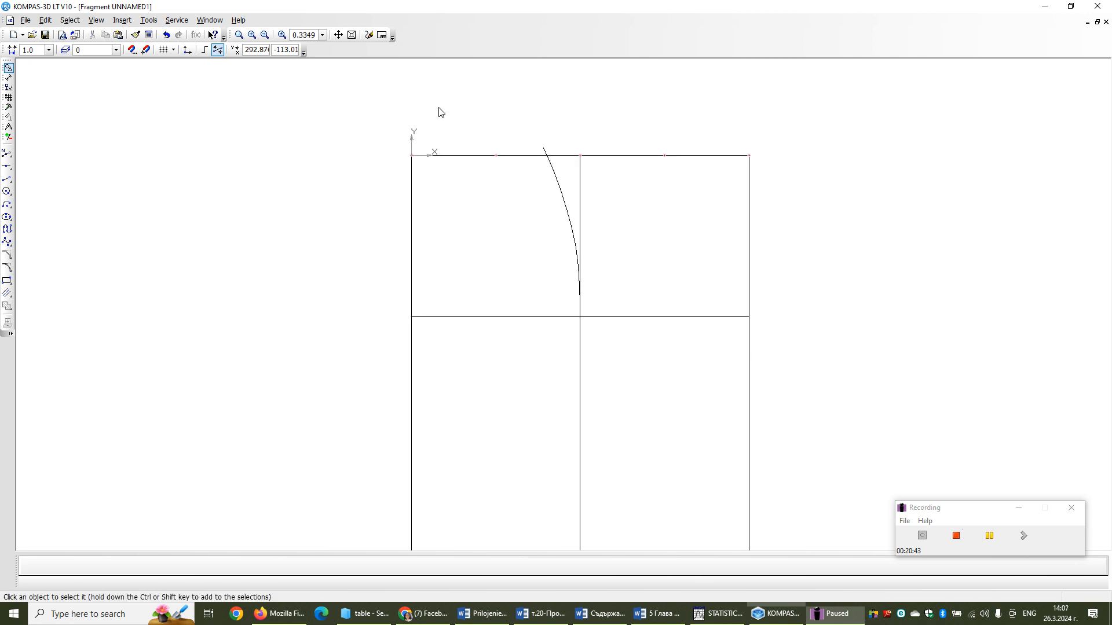
- Undo the control-point moves on the NURBS curve
click(167, 35)
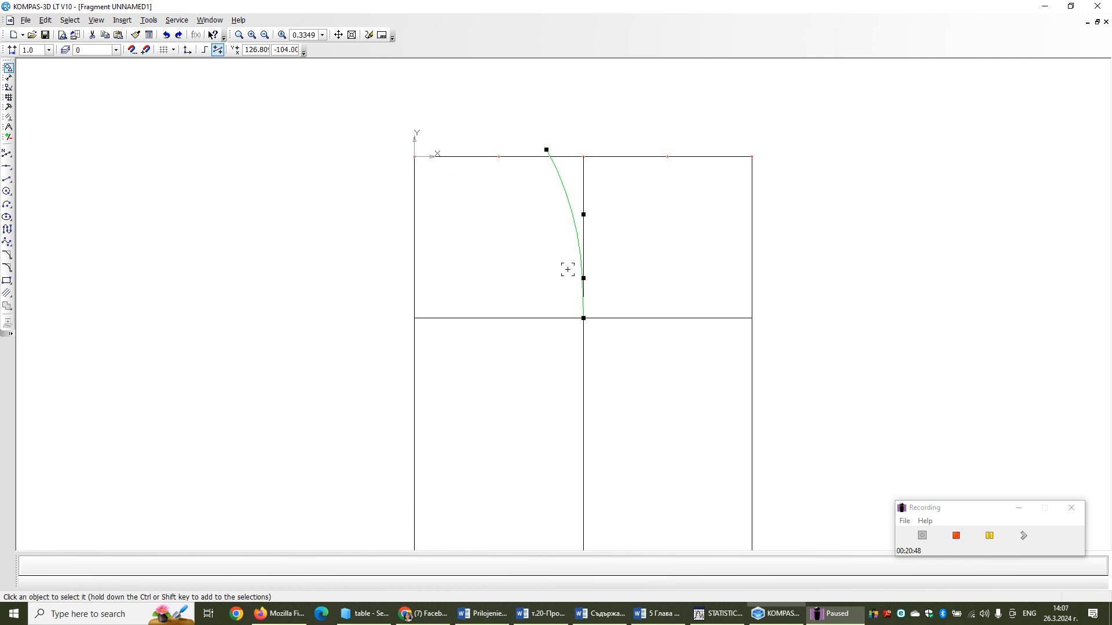
click(626, 227)
click(169, 36)
click(490, 211)
scroll(633, 261, up, 2)
scroll(633, 262, up, 1)
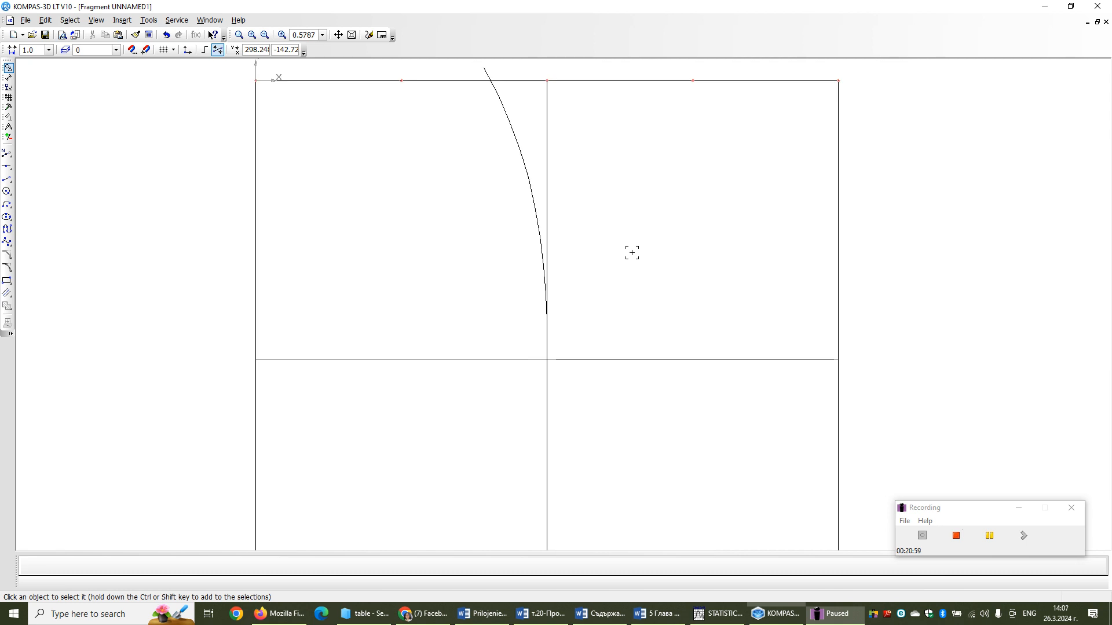
click(546, 211)
scroll(545, 211, down, 1)
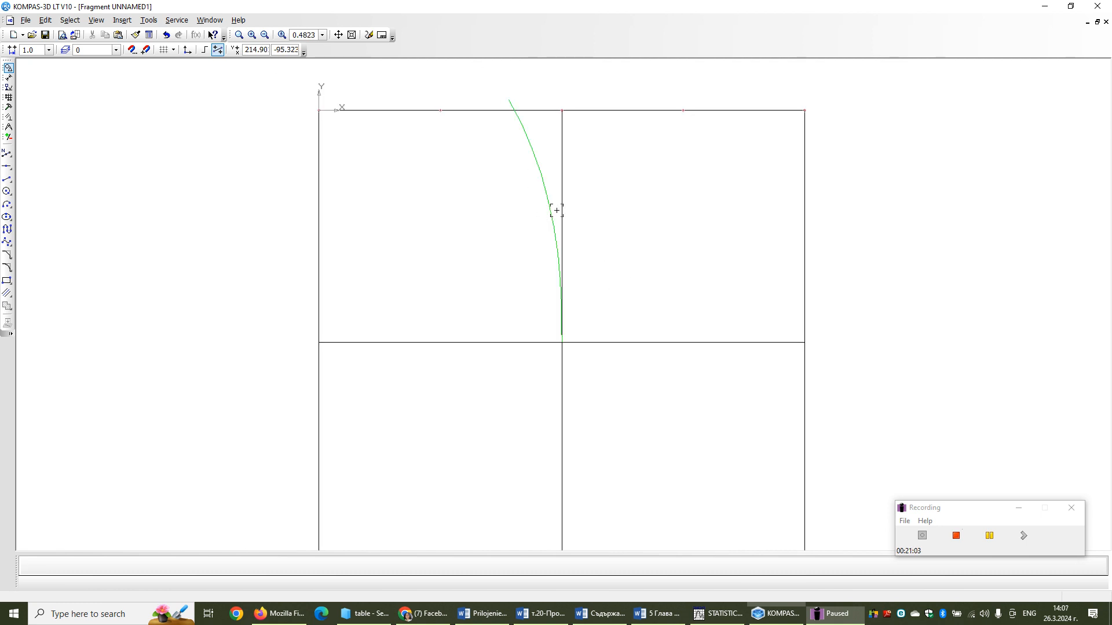
click(560, 196)
click(170, 40)
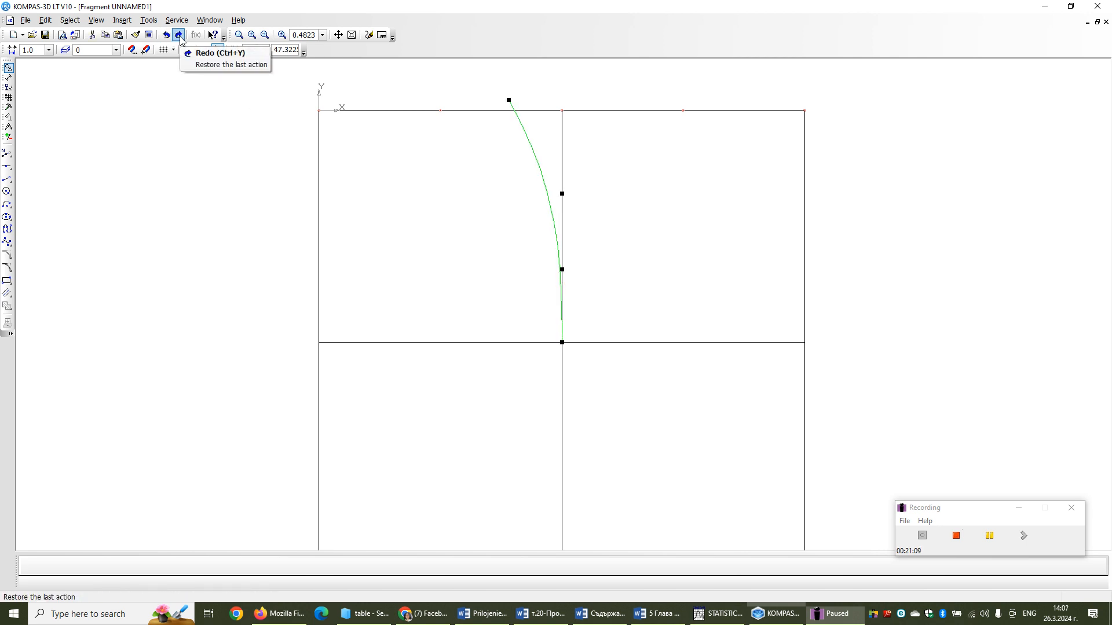
- Redo the move of the curve's lower middle control point and undo it again
click(180, 37)
click(585, 236)
click(557, 245)
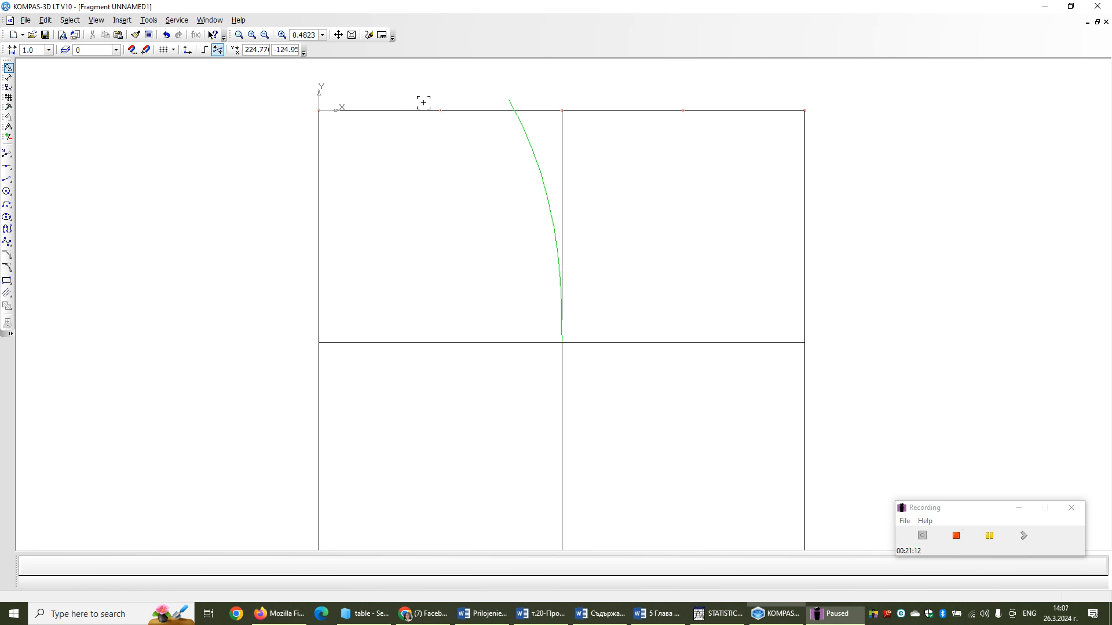
click(167, 36)
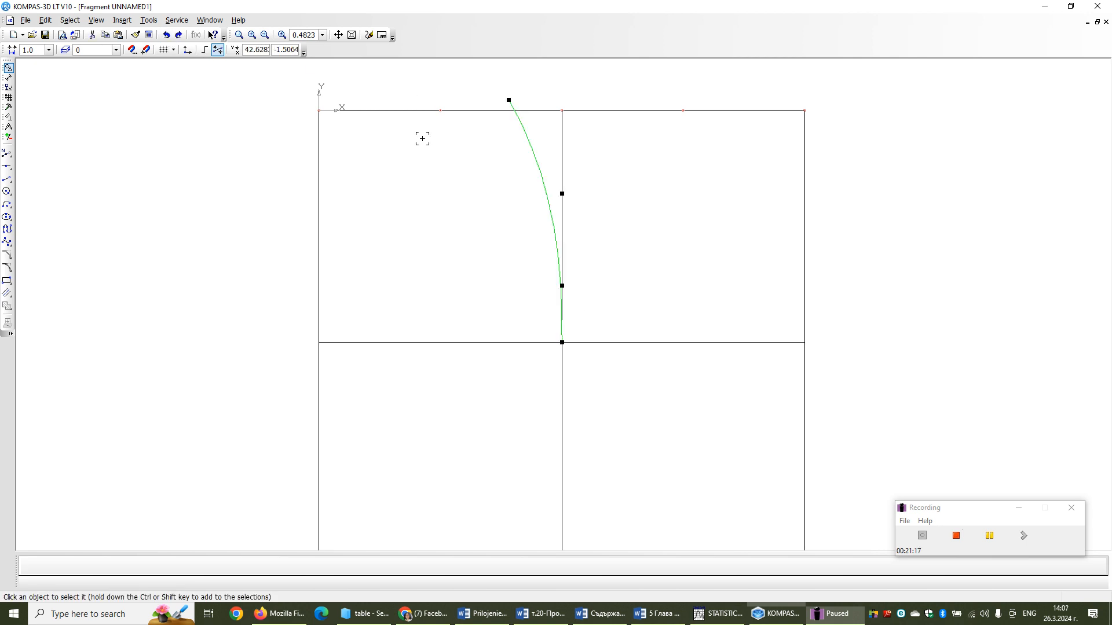
click(410, 191)
click(383, 193)
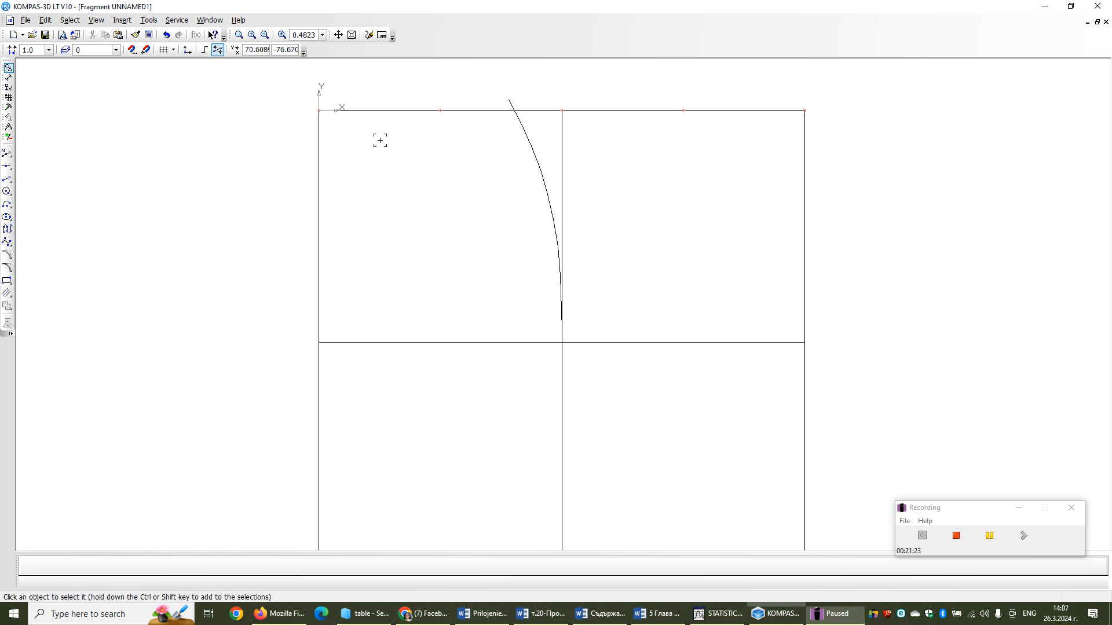
click(164, 50)
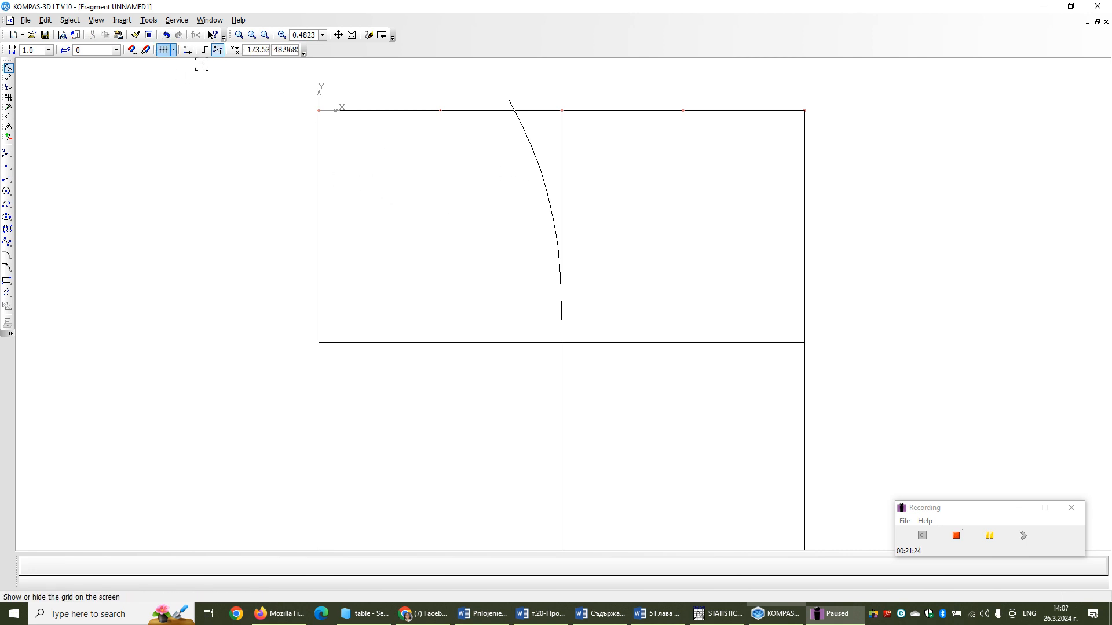
- Move the NURBS curve's lower middle control point slightly down along the vertical centre line
click(553, 212)
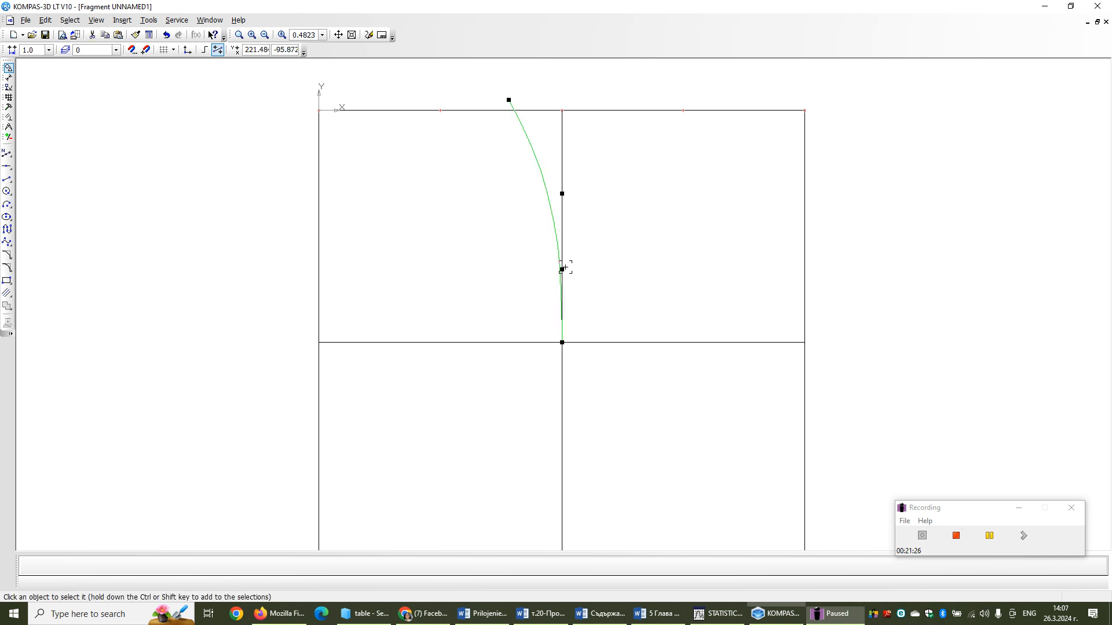
drag(562, 270, 562, 283)
click(607, 207)
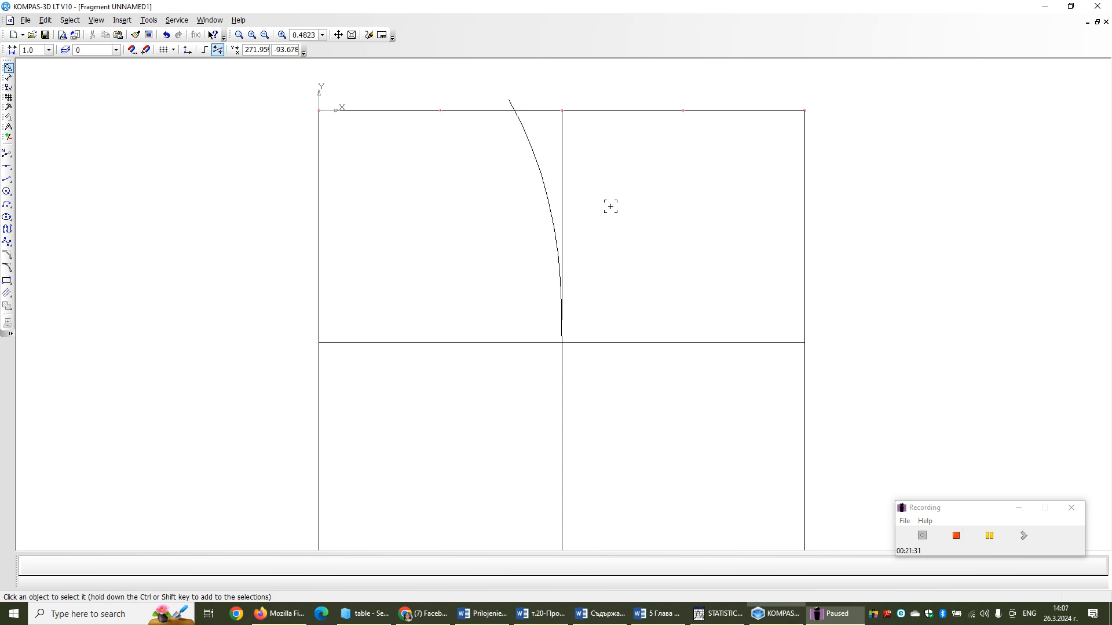
scroll(615, 201, down, 1)
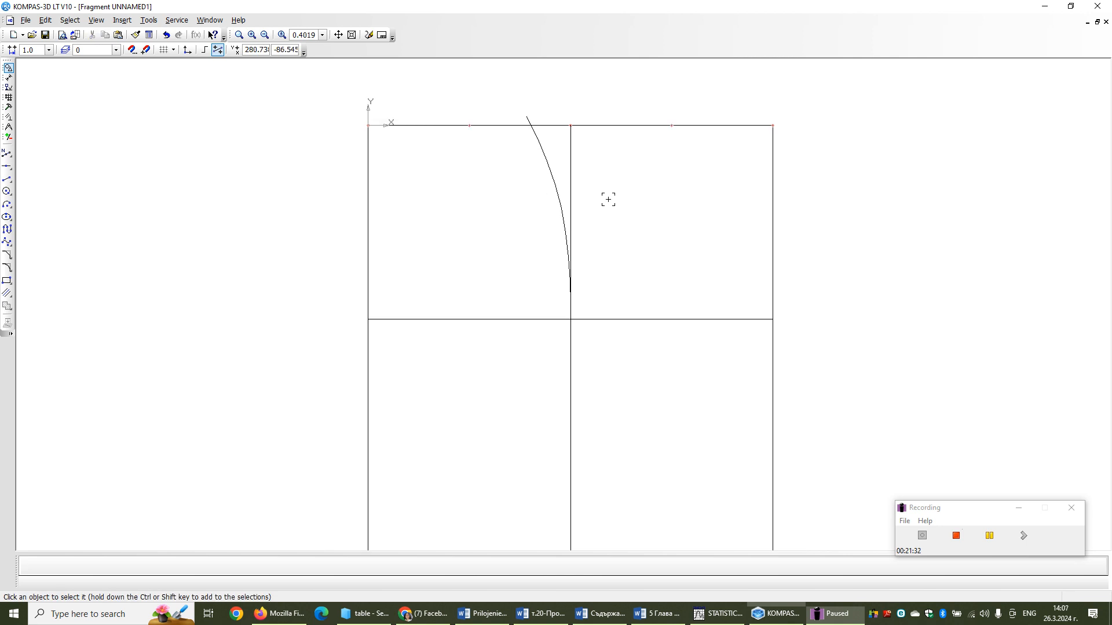
scroll(606, 196, up, 1)
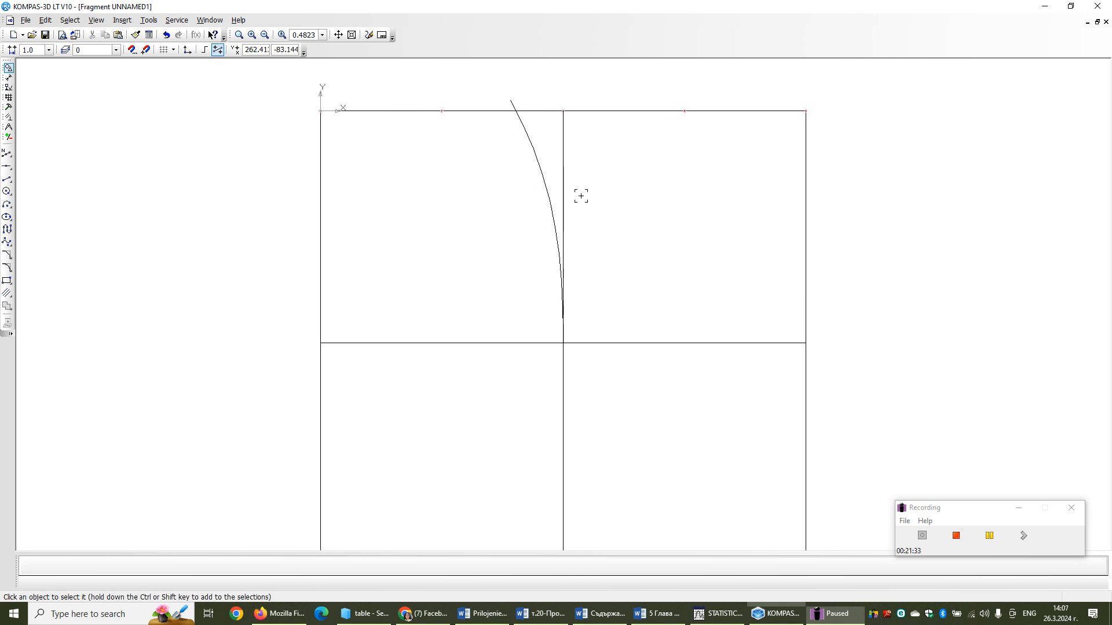
scroll(563, 180, down, 2)
scroll(600, 211, up, 2)
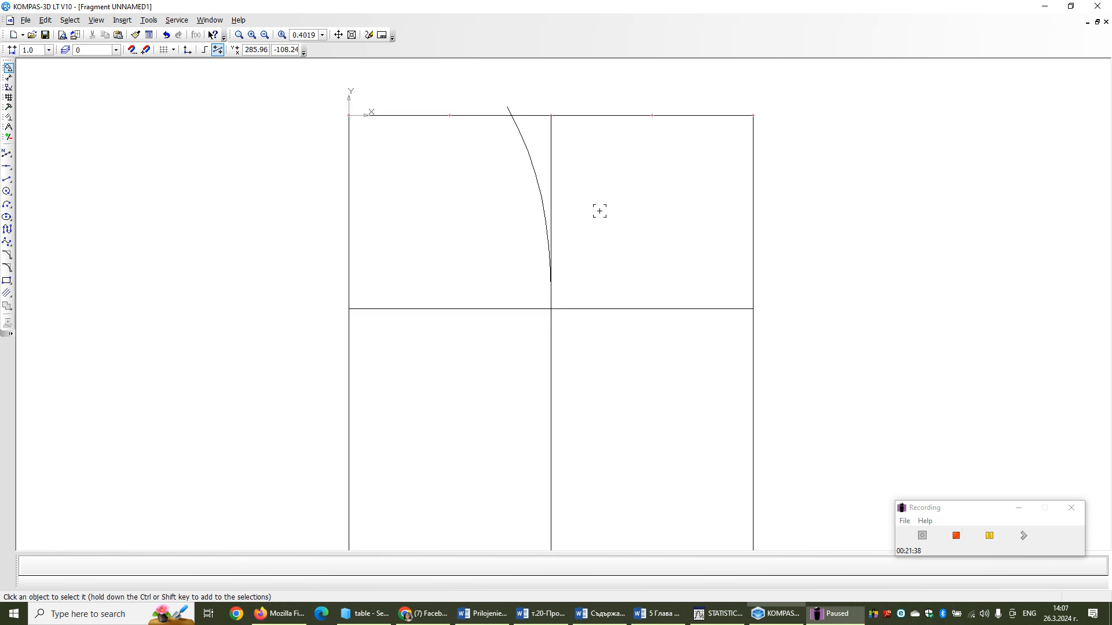
- Move the NURBS curve's upper middle control point slightly down along the centre line
click(537, 179)
drag(552, 185, 590, 195)
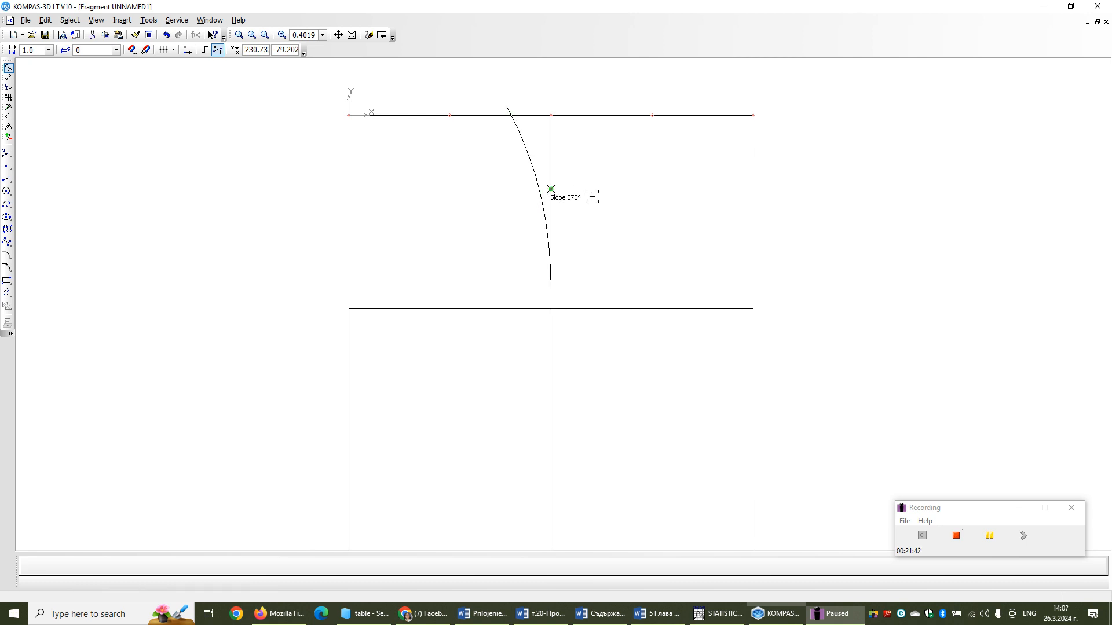
click(531, 168)
scroll(614, 203, up, 2)
click(603, 201)
scroll(609, 195, down, 2)
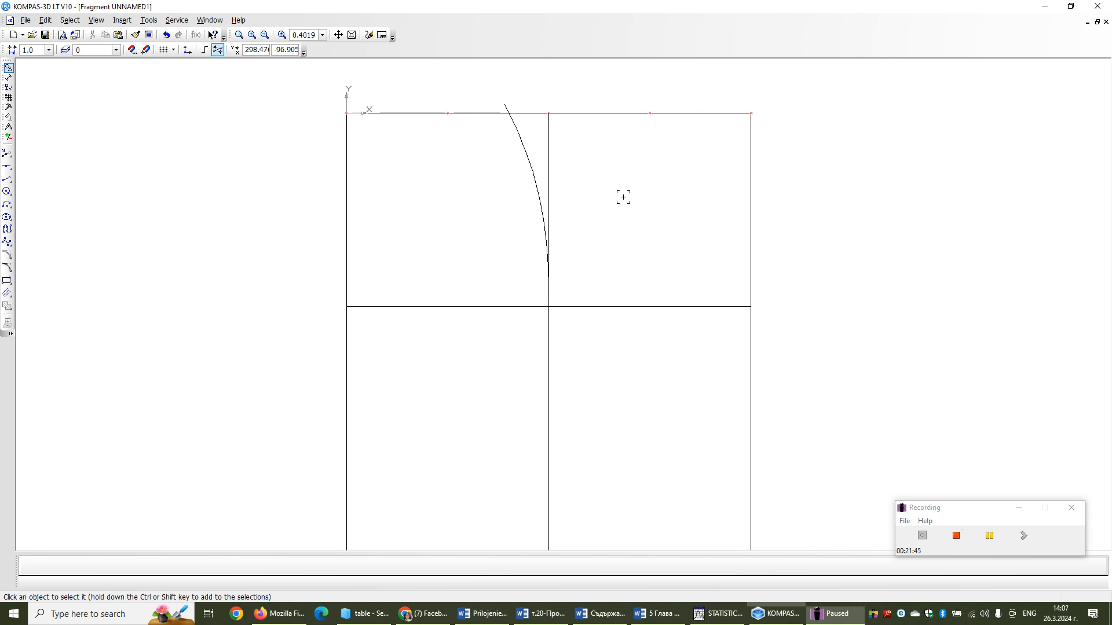
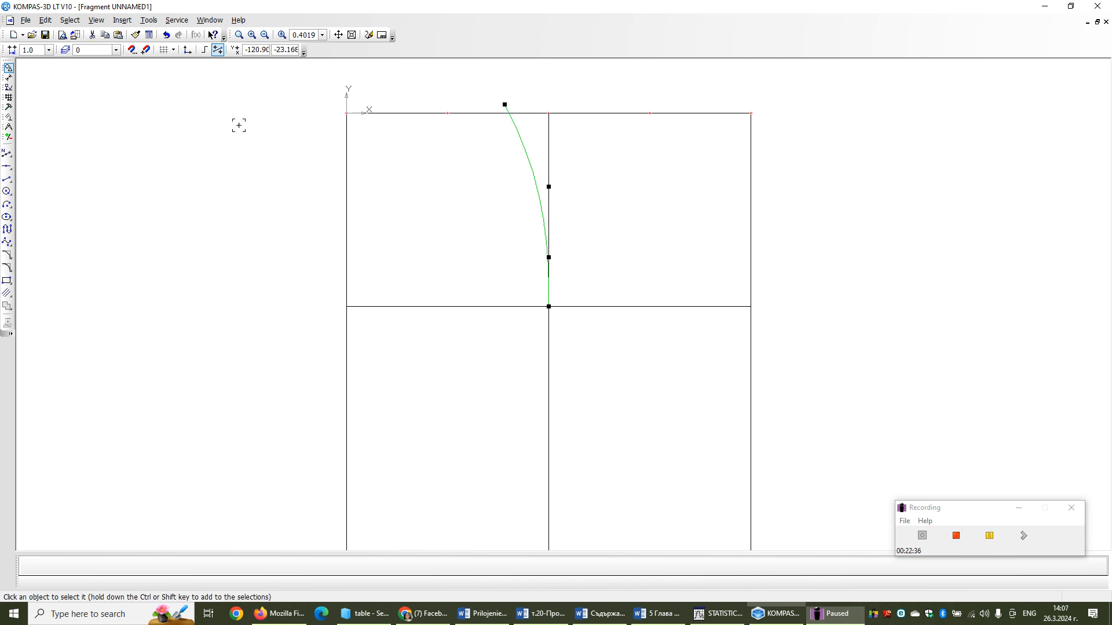
- Mirror the NURBS curve about the vertical centre line with the Symmetry command, keeping the original curve
click(8, 107)
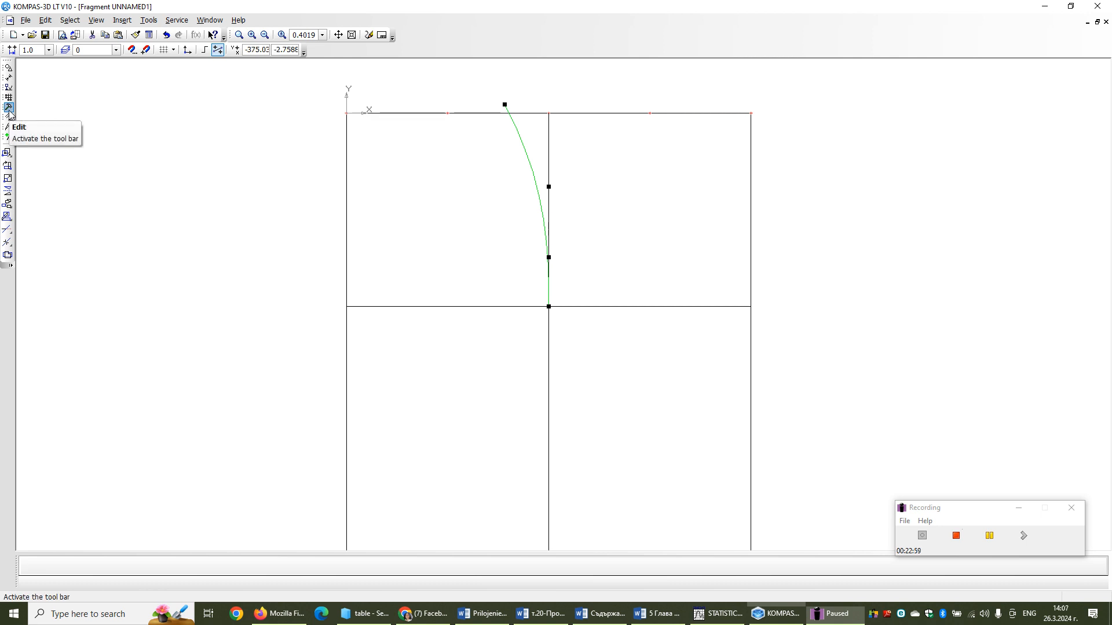
click(8, 192)
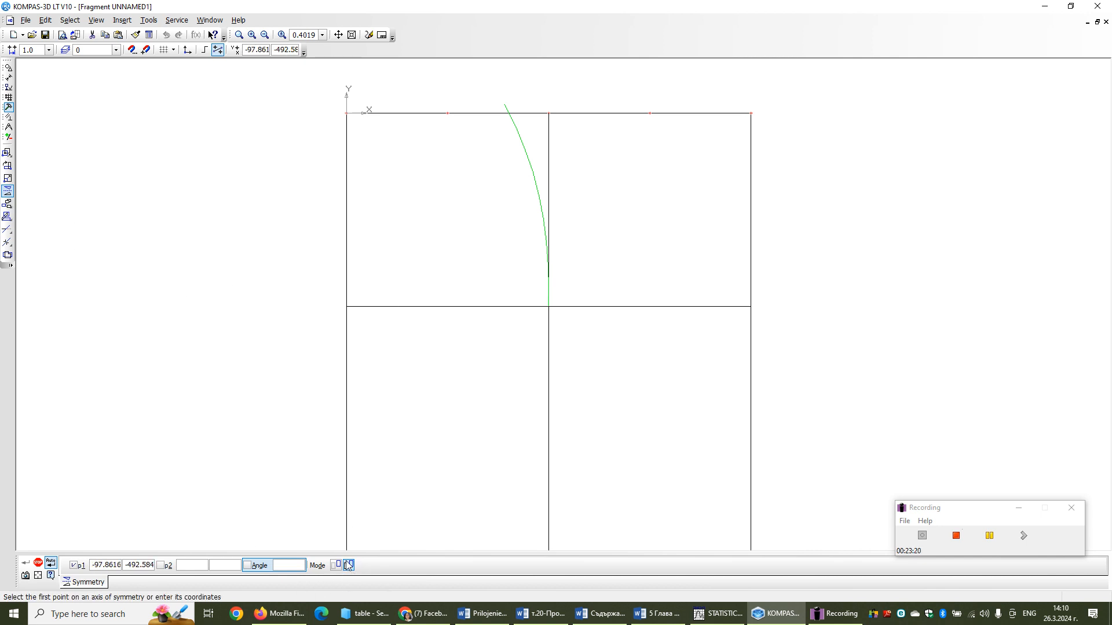
click(550, 146)
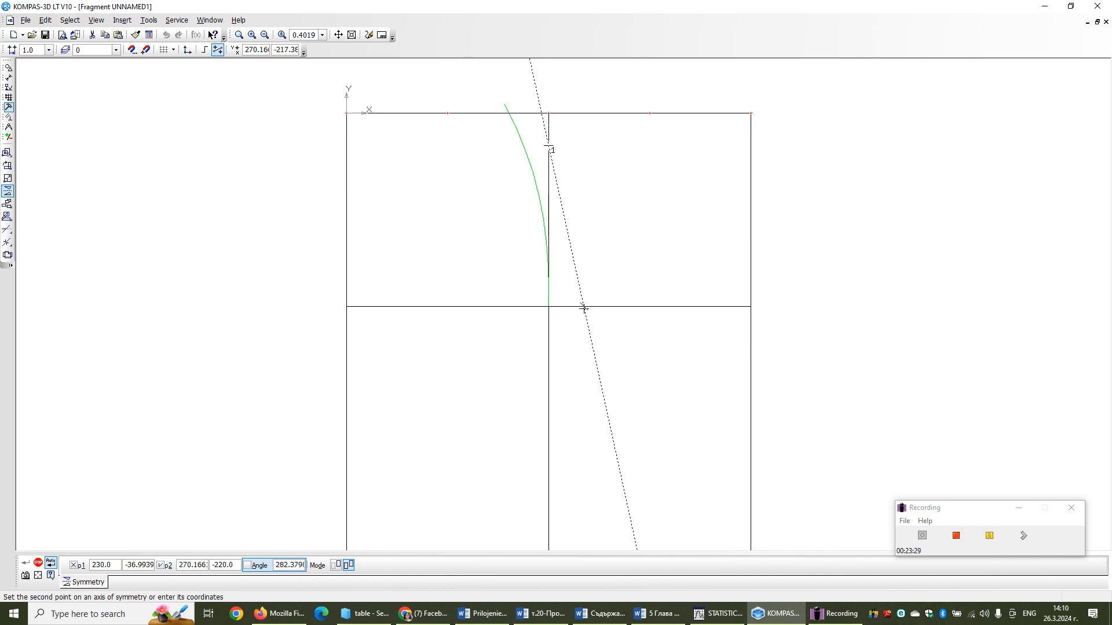
click(548, 404)
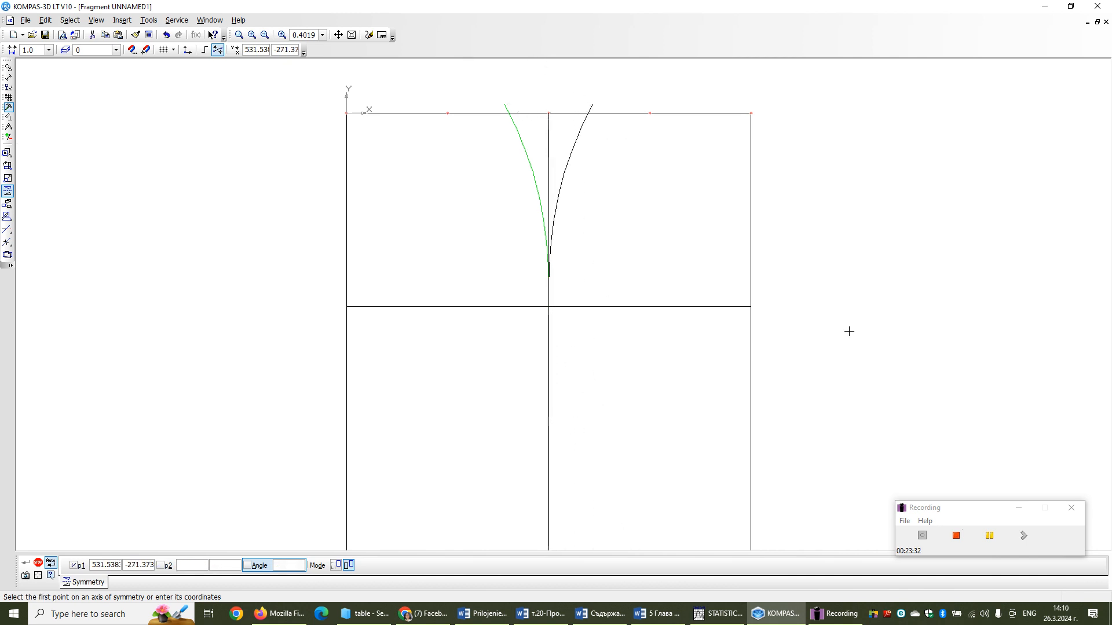
key(Escape)
click(881, 295)
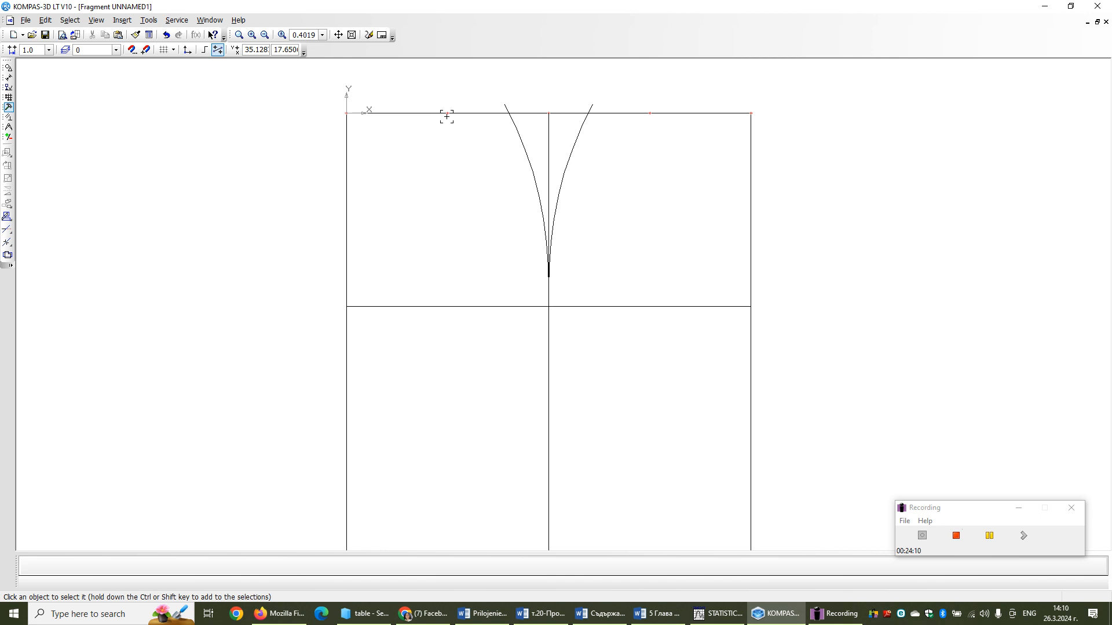
- Draw two vertical lines from the left and right quarter points of the grid's top edge down to the horizontal grid line
click(8, 69)
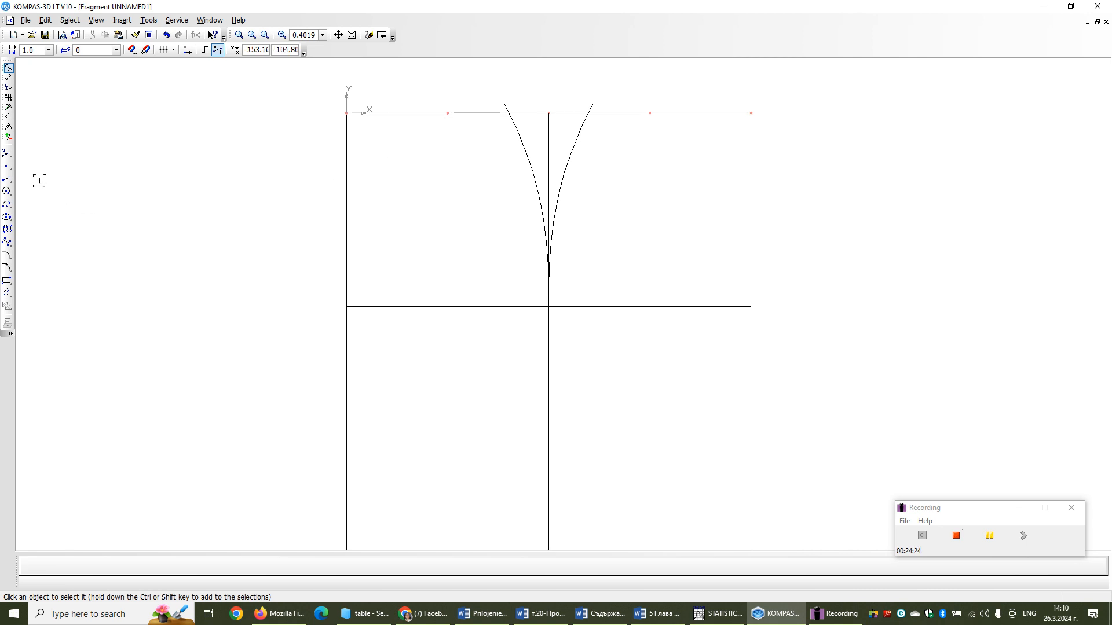
click(7, 179)
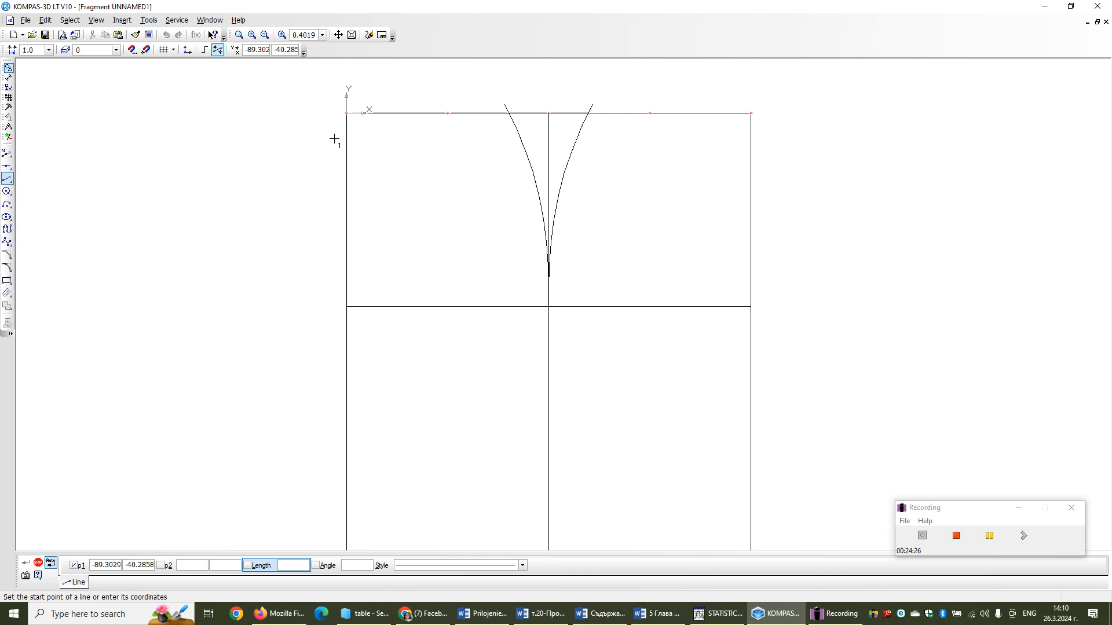
click(447, 114)
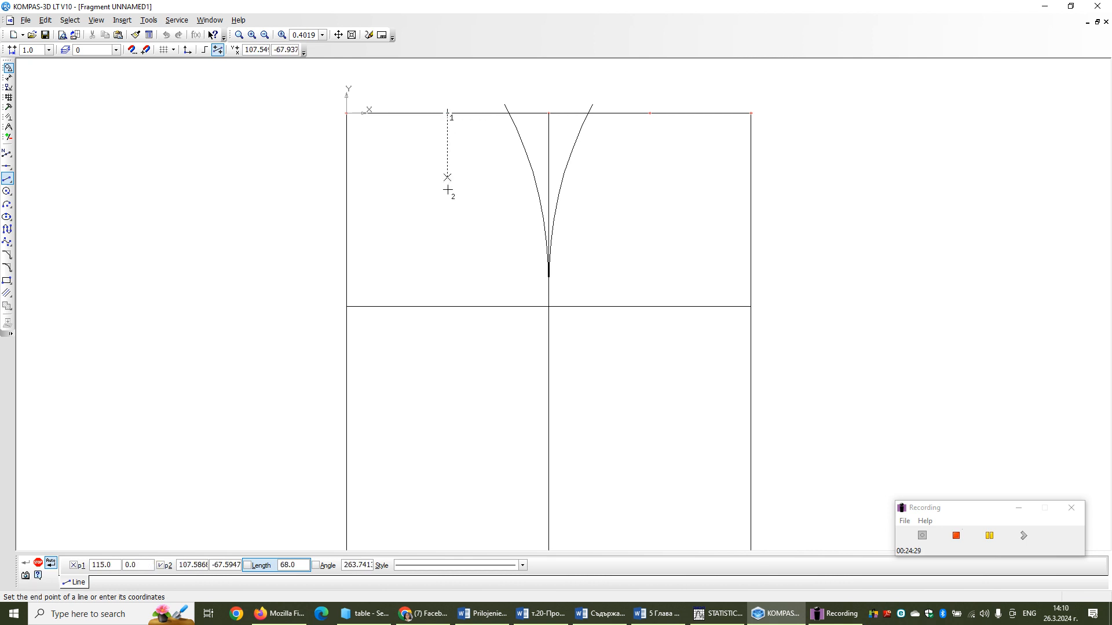
click(447, 304)
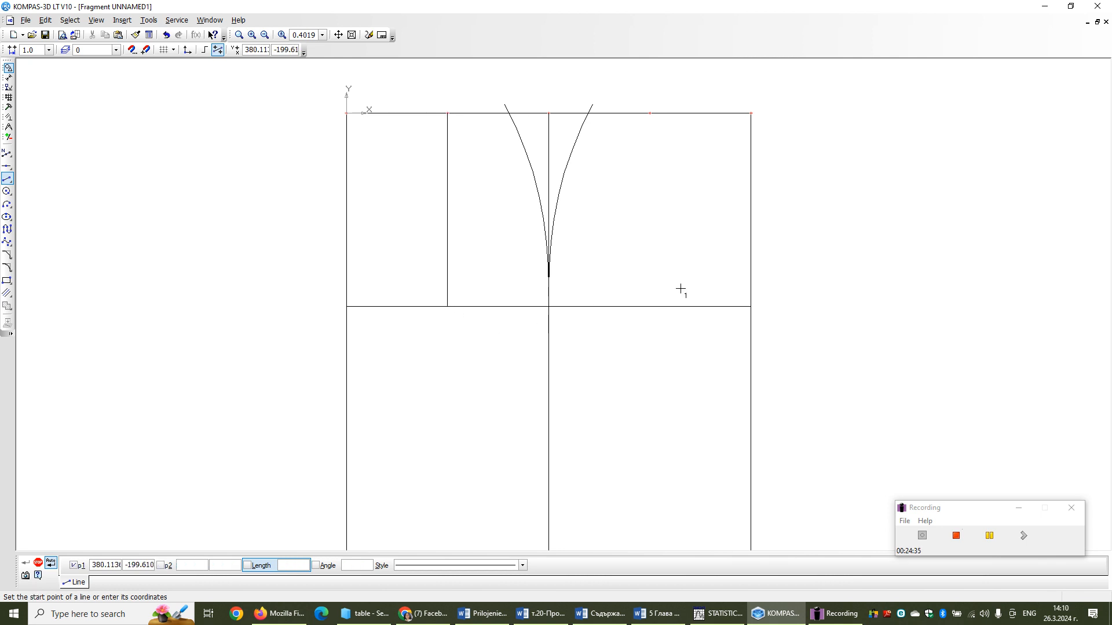
click(649, 113)
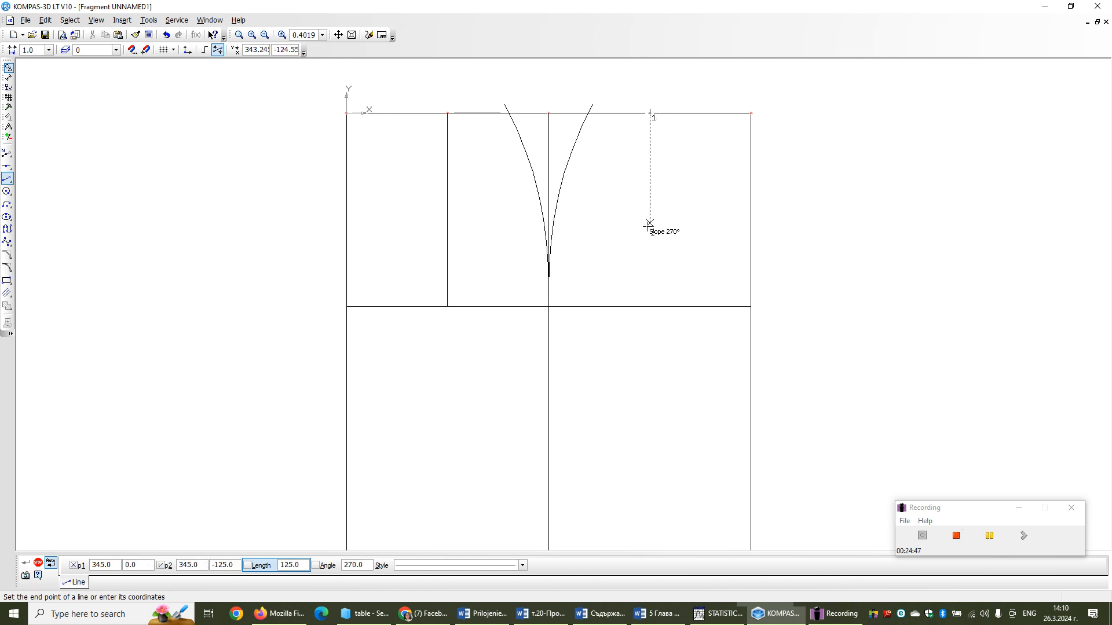
click(651, 307)
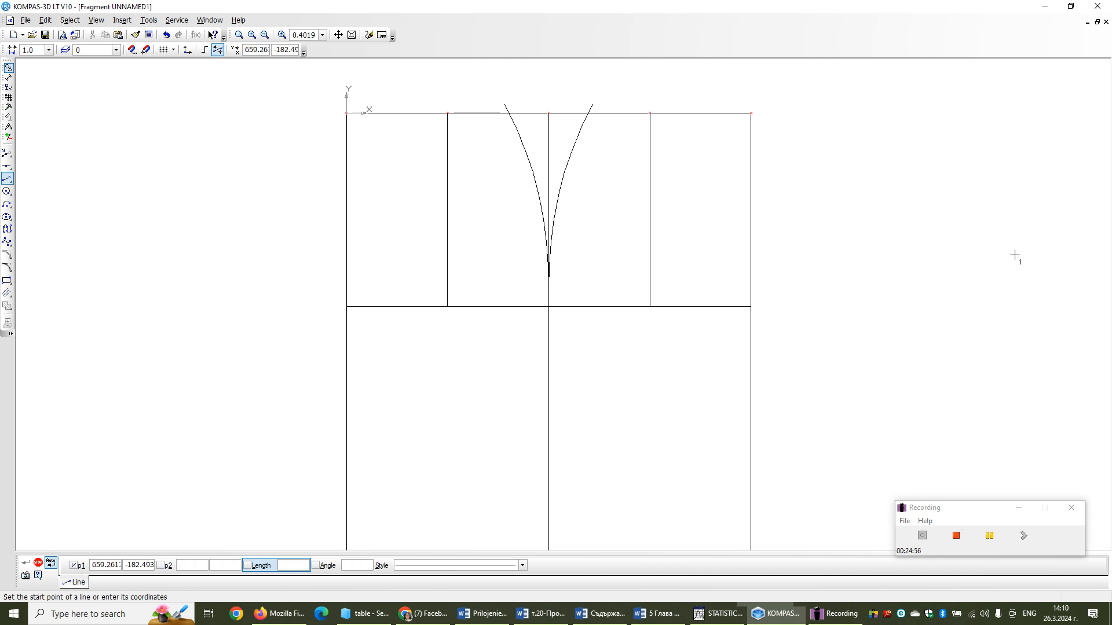
click(989, 536)
click(988, 536)
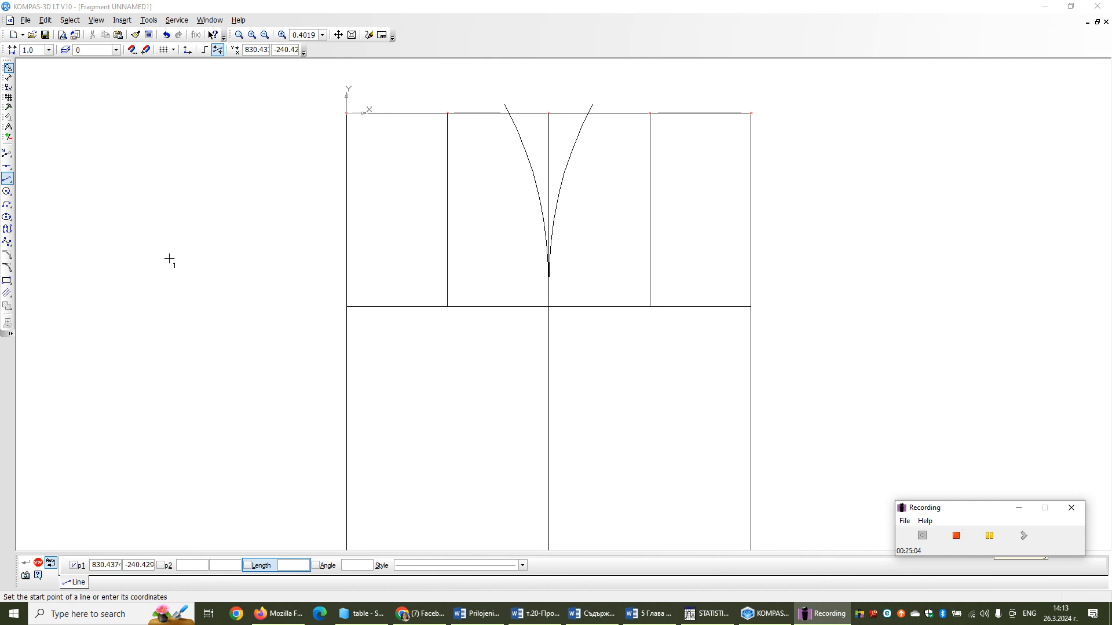
click(7, 180)
click(448, 208)
click(652, 216)
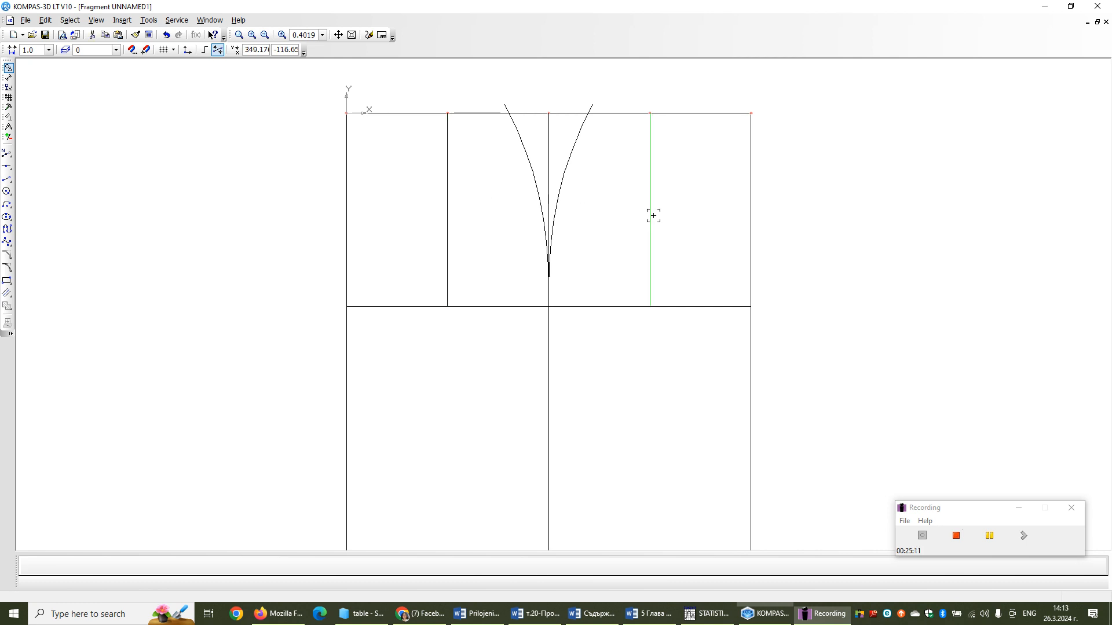
click(848, 218)
- Draw a circle of diameter 300 centred on the upper end of the left quarter line
click(7, 191)
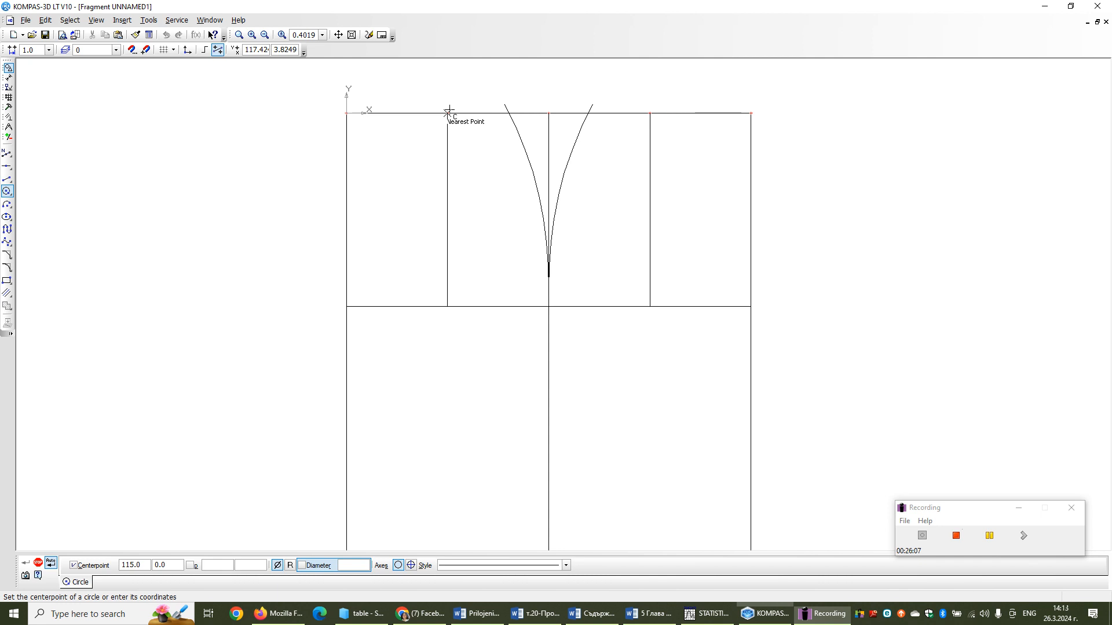
click(448, 111)
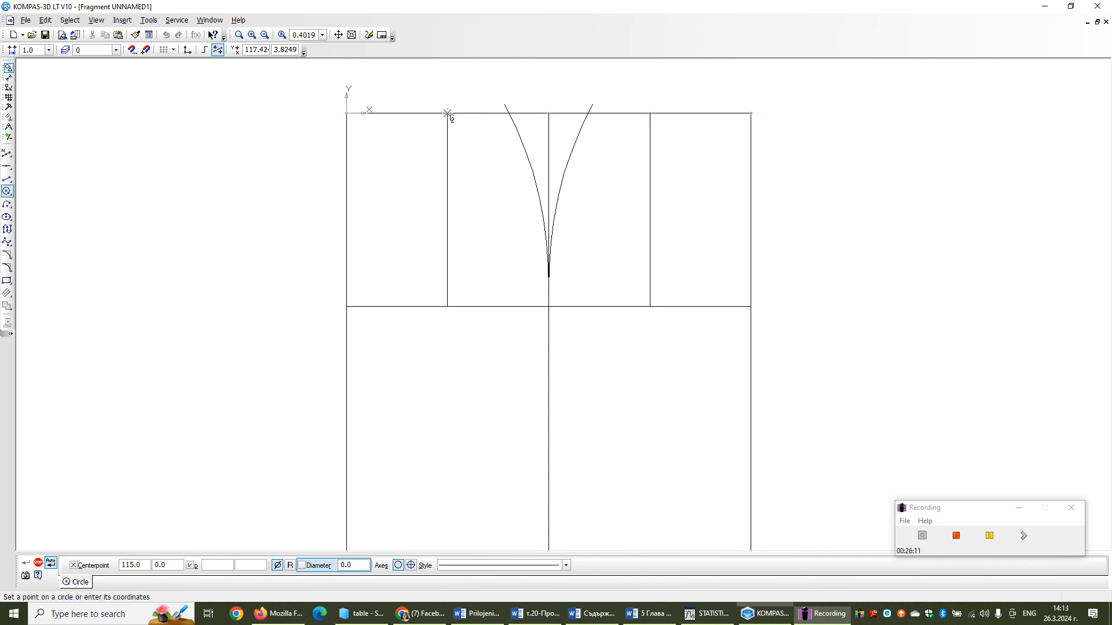
text(300)
key(Return)
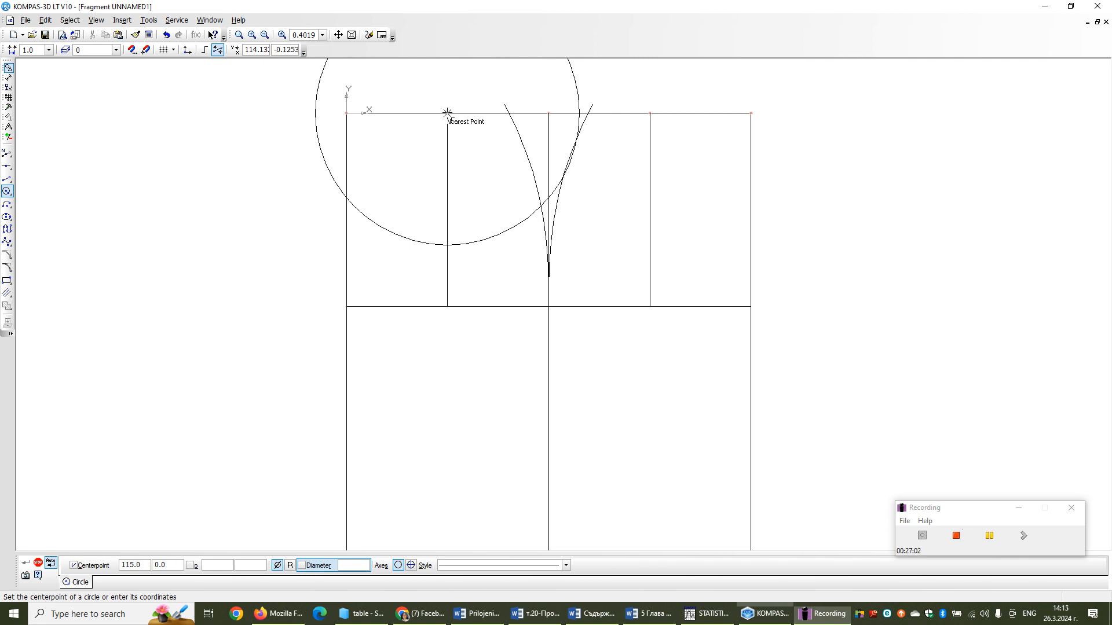
- Draw a concentric circle of diameter 40 centred on the same upper end of the left quarter line
click(447, 112)
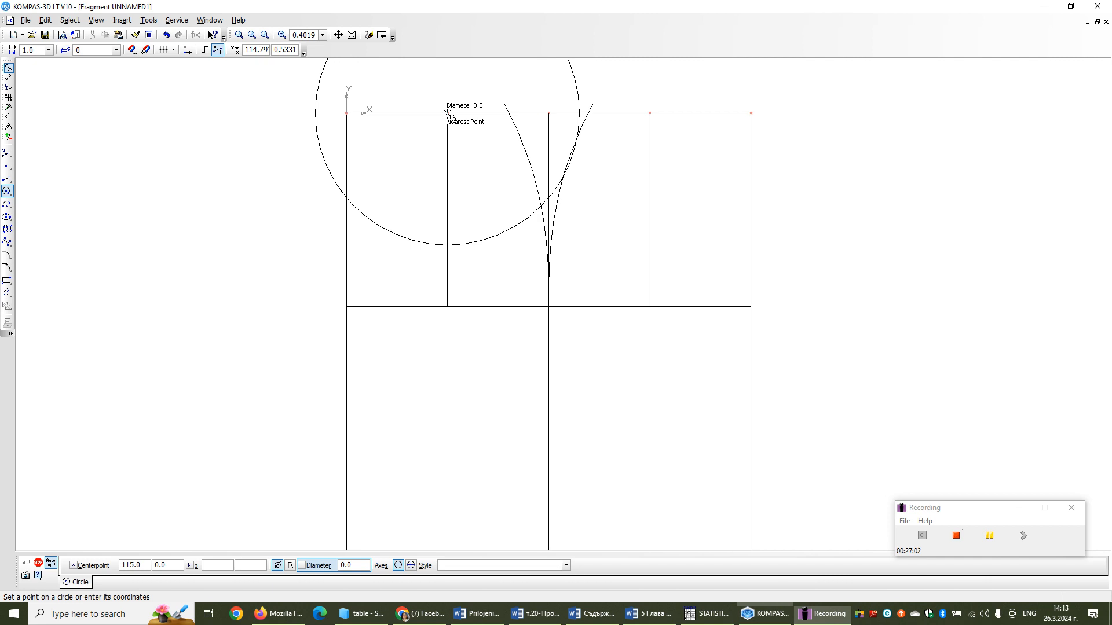
text(40)
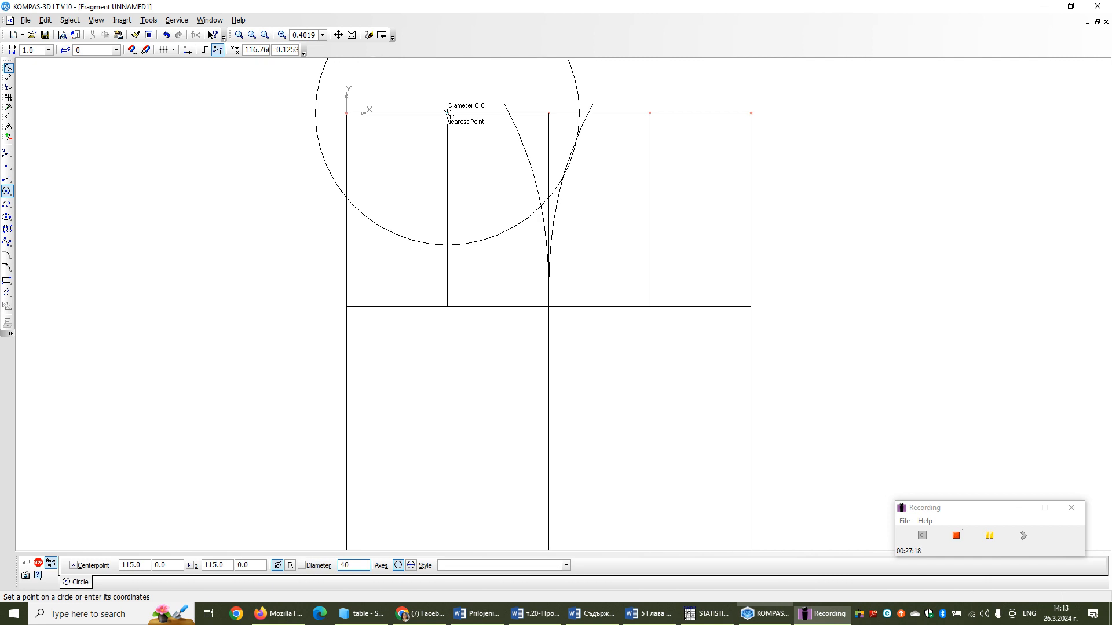
key(Return)
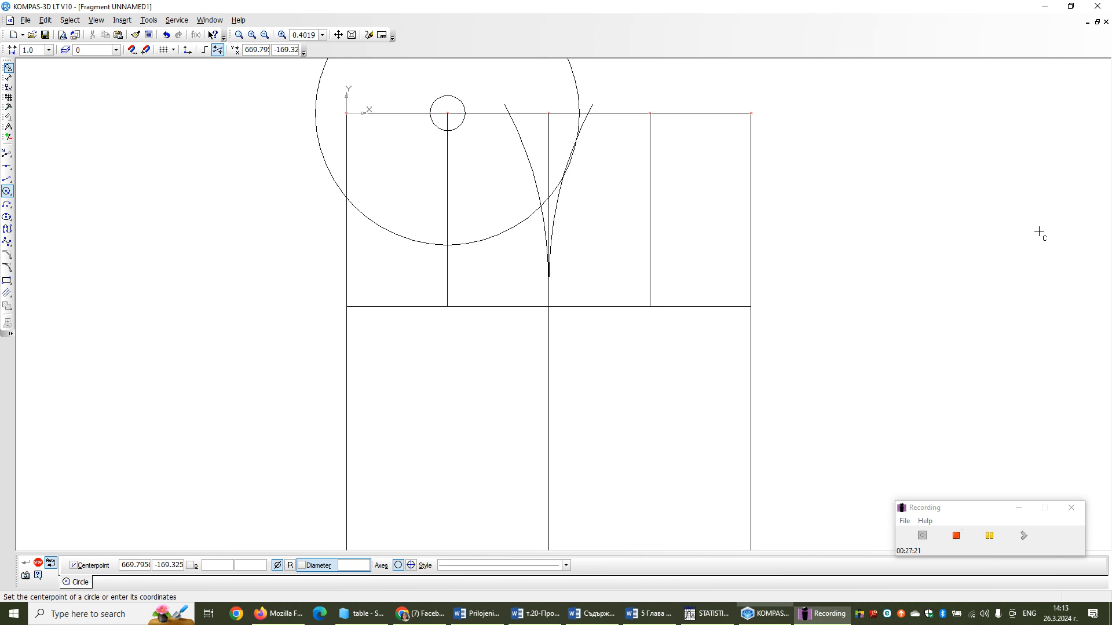
click(8, 182)
click(466, 113)
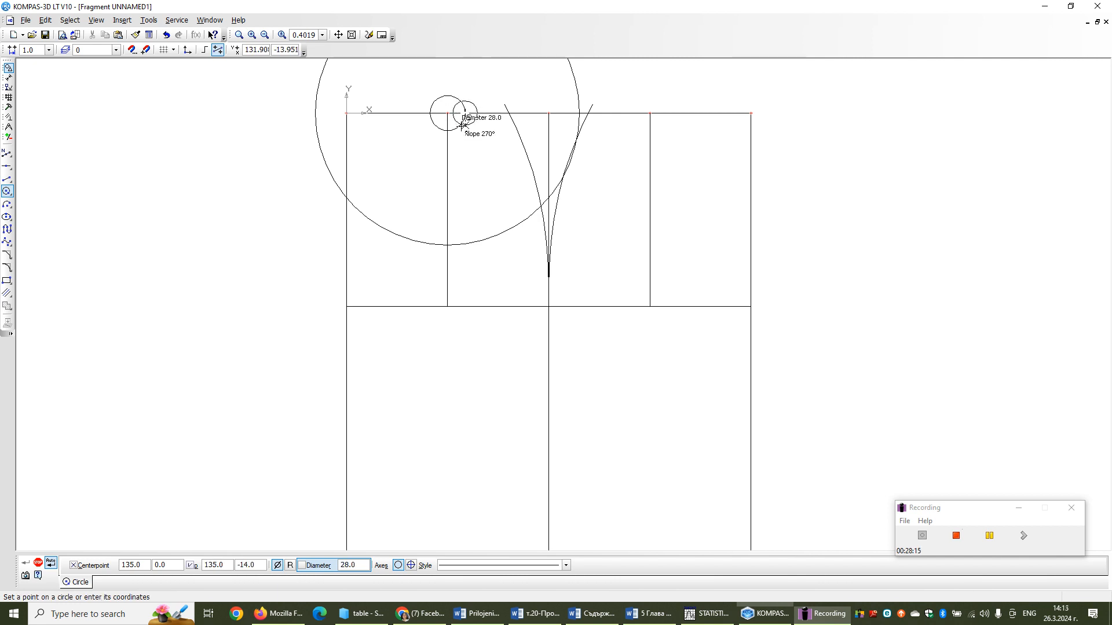
key(Escape)
- Draw a line of length 30 at angle 270° from the small circle's right intersection with the top edge
click(11, 180)
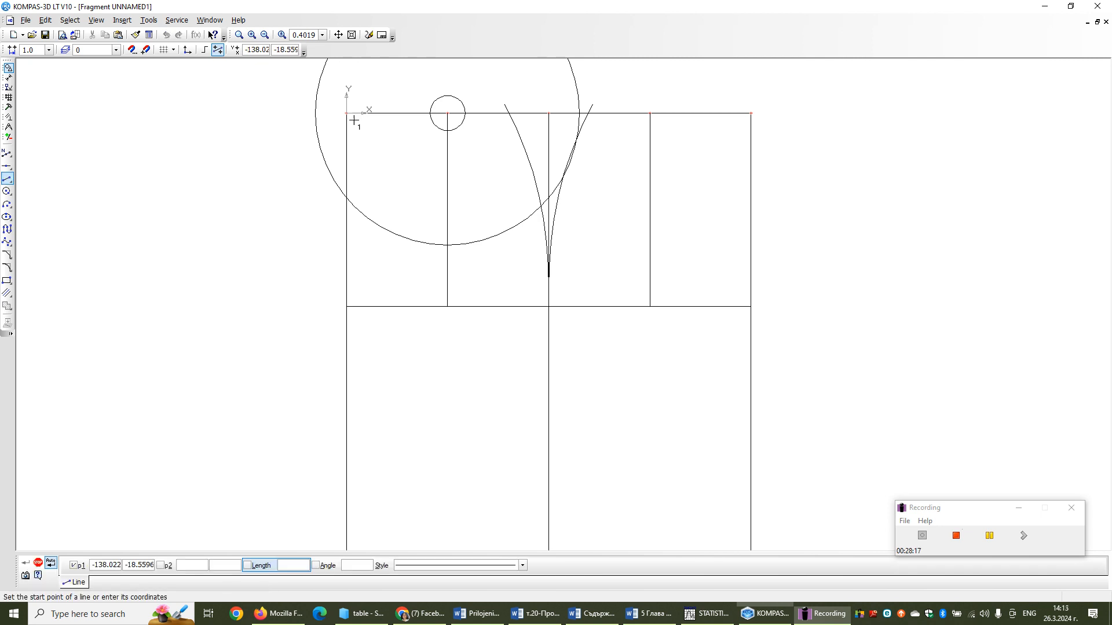
click(467, 114)
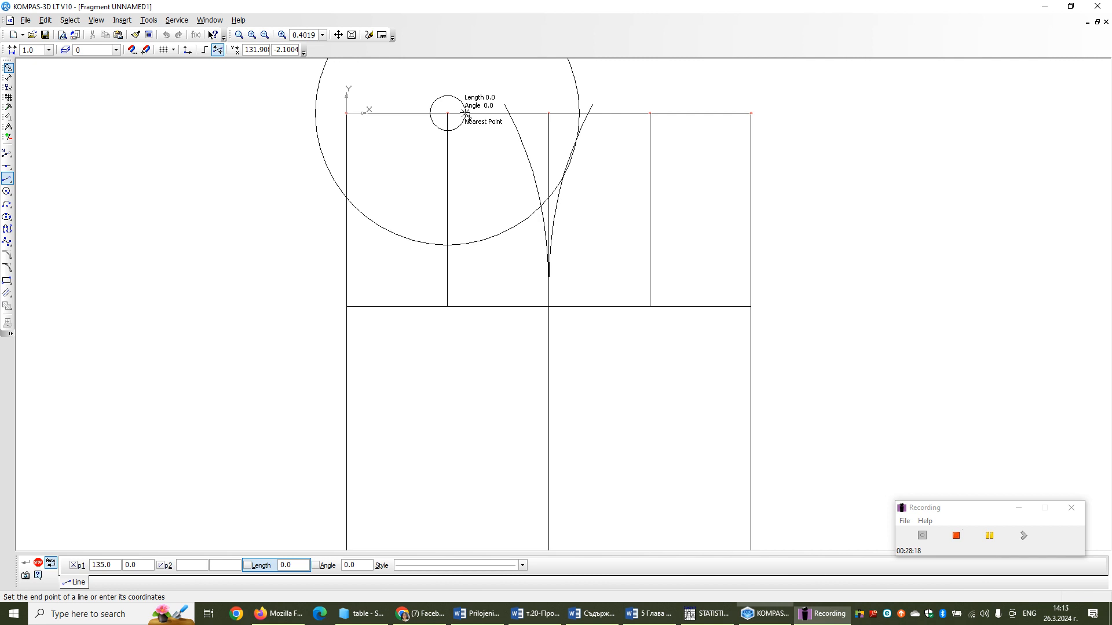
text(30)
key(Return)
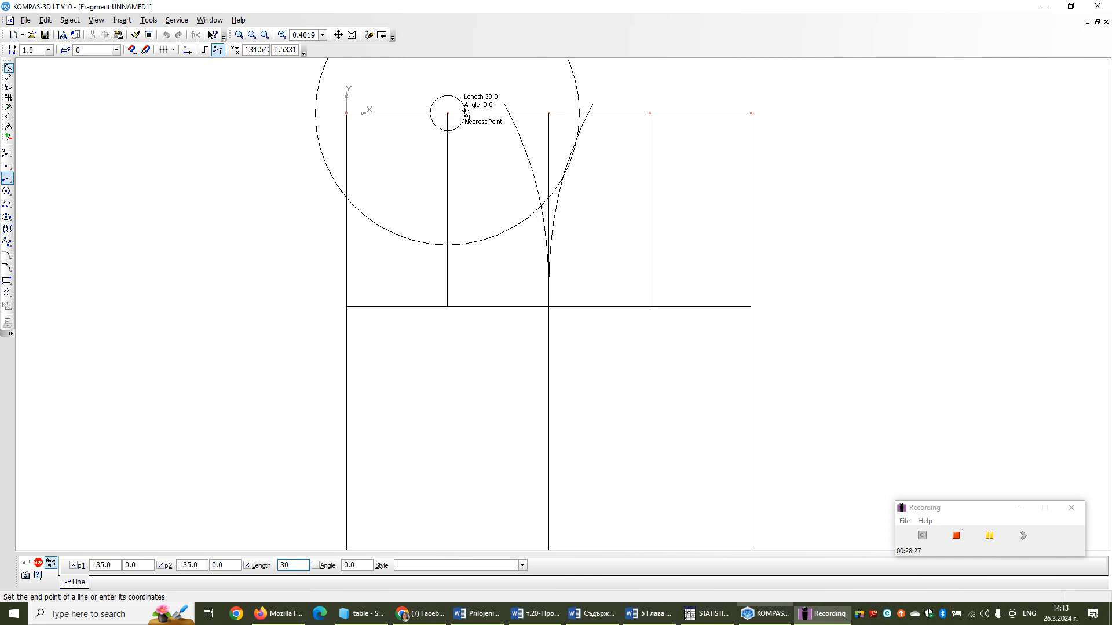
key(Tab)
text(270)
key(Return)
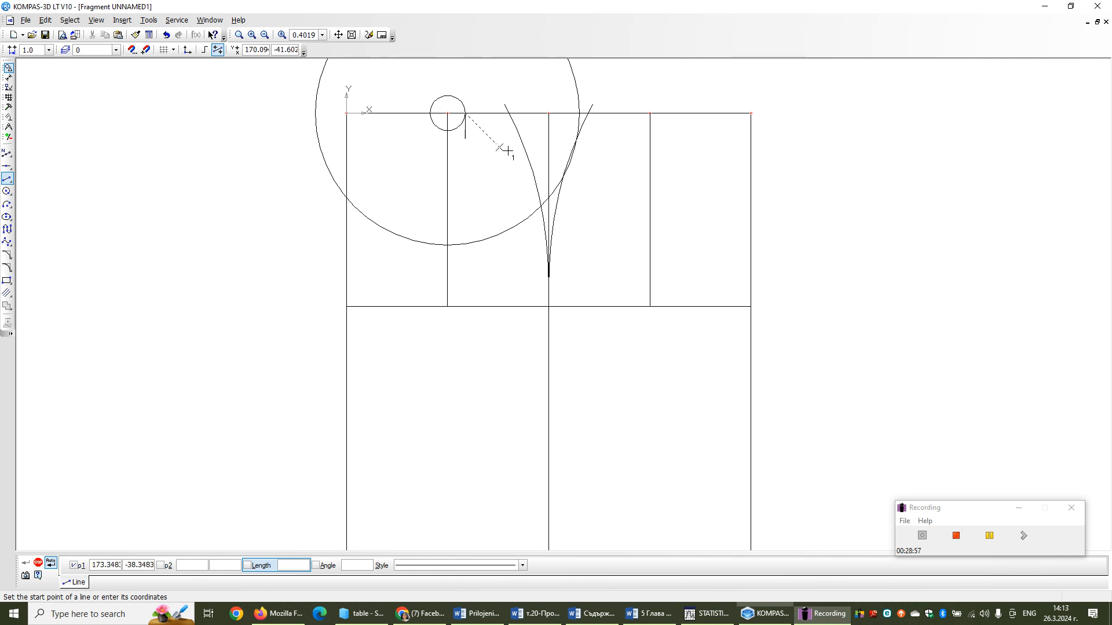
- Connect the lower end of the short vertical line to the lowest point of the large circle with a slanted line
click(466, 140)
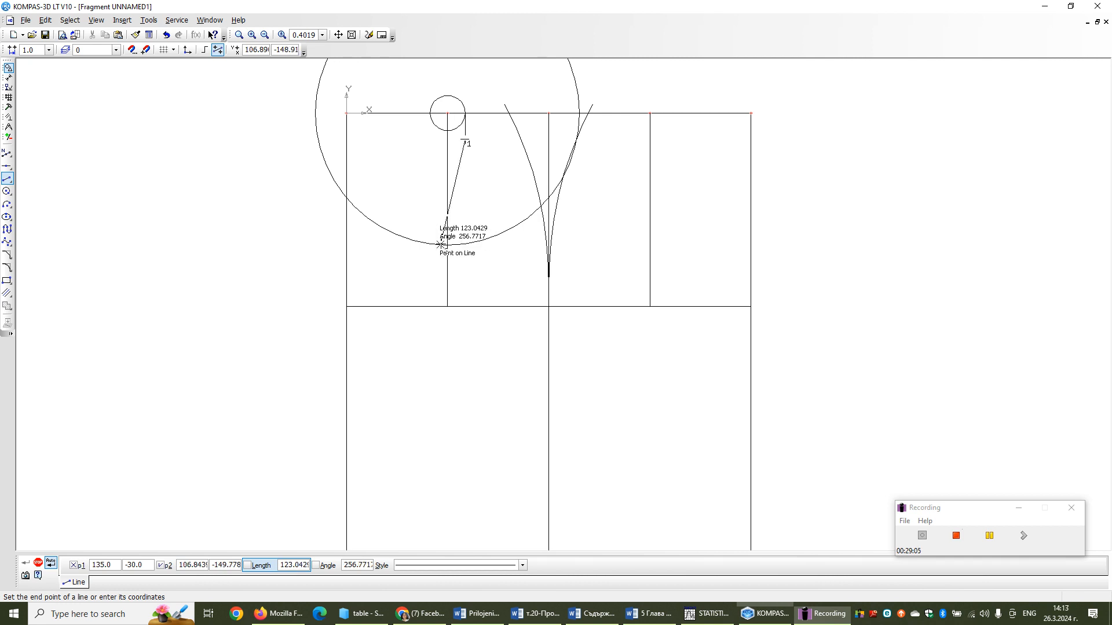
click(447, 244)
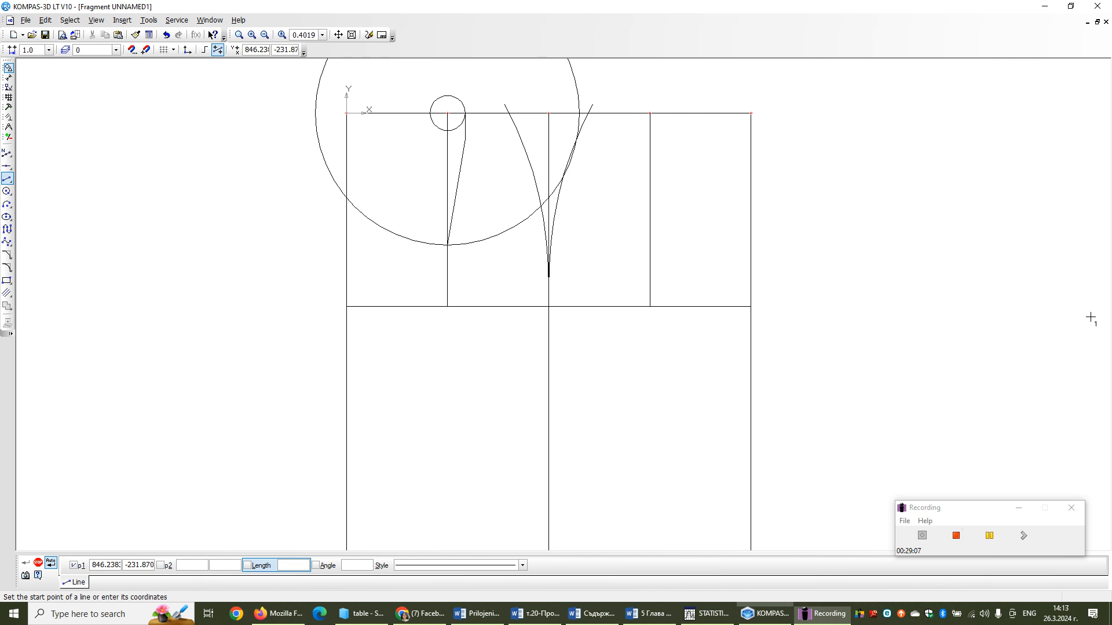
click(988, 536)
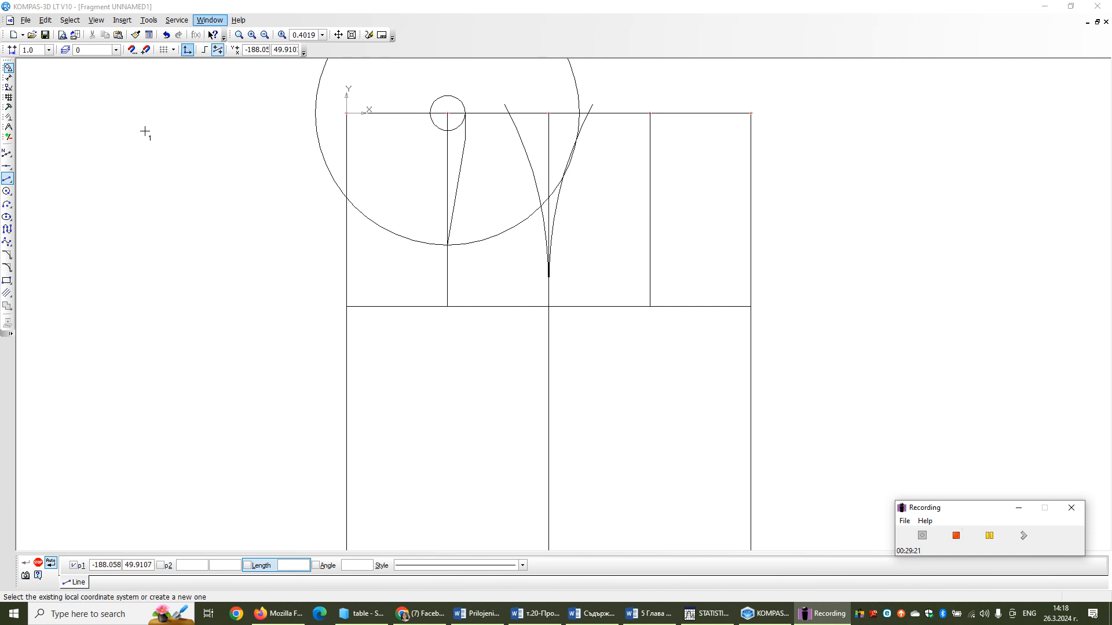
click(7, 179)
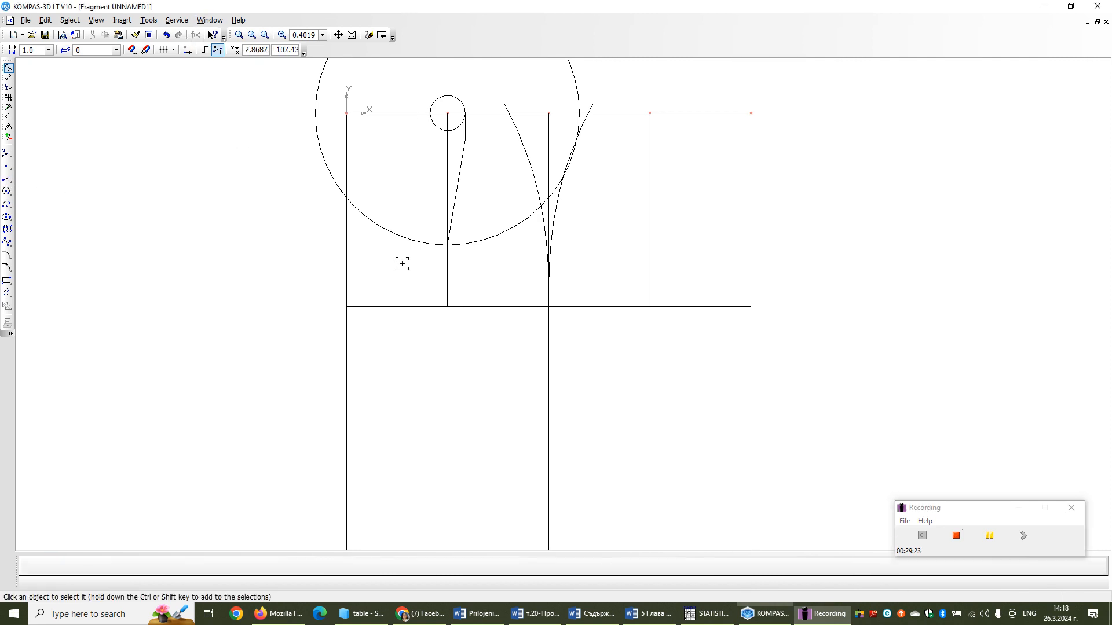
- Delete the large and small construction circles
click(489, 239)
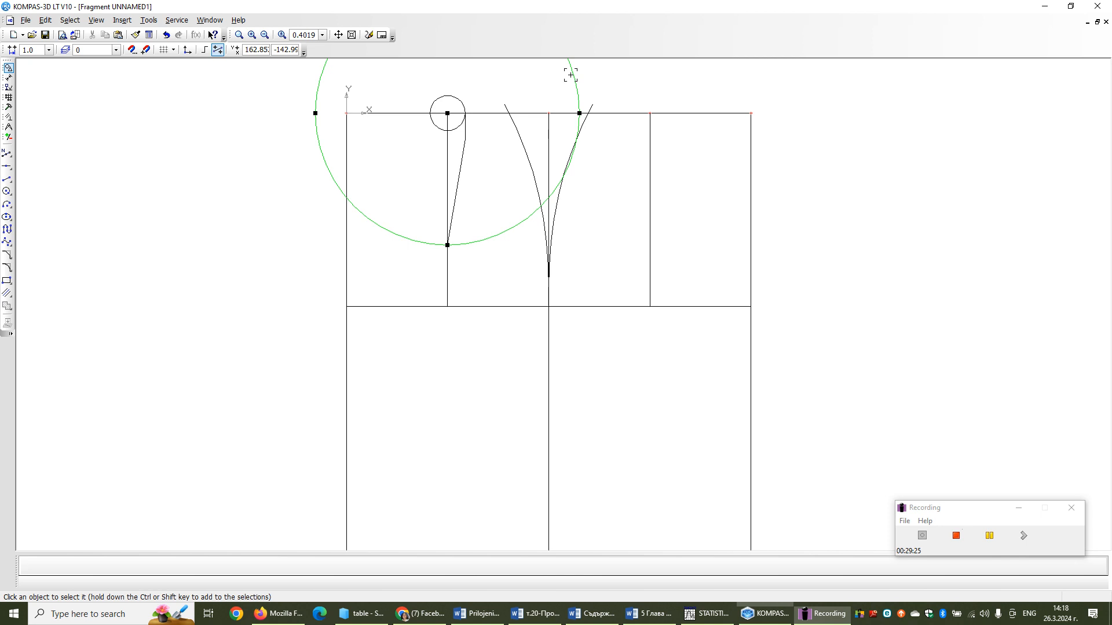
shift+click(448, 97)
key(Delete)
scroll(557, 178, down, 1)
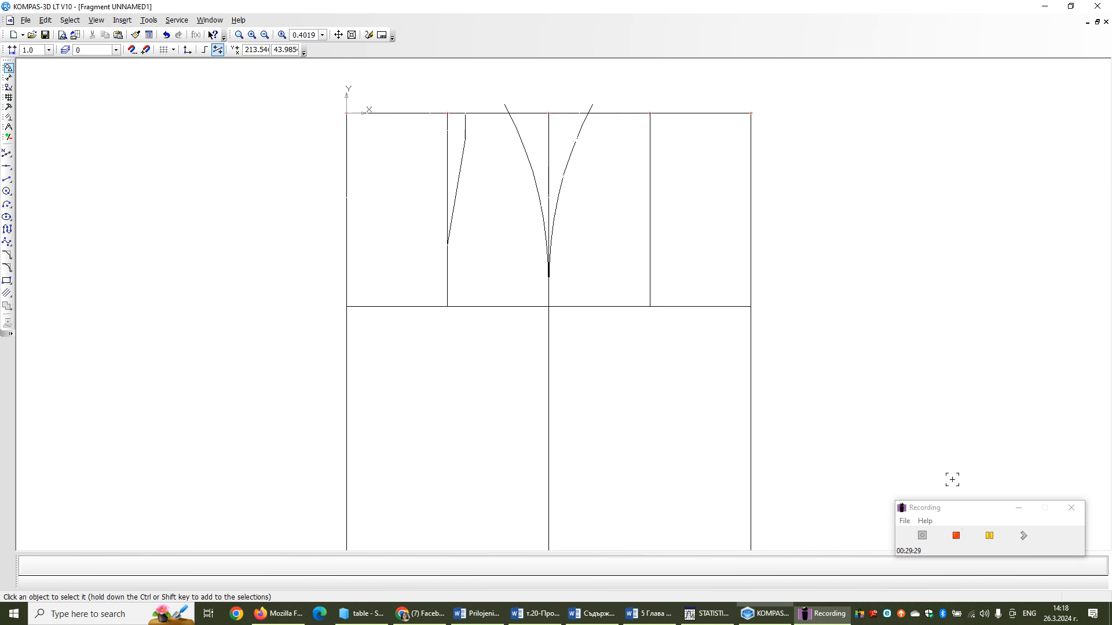
click(989, 538)
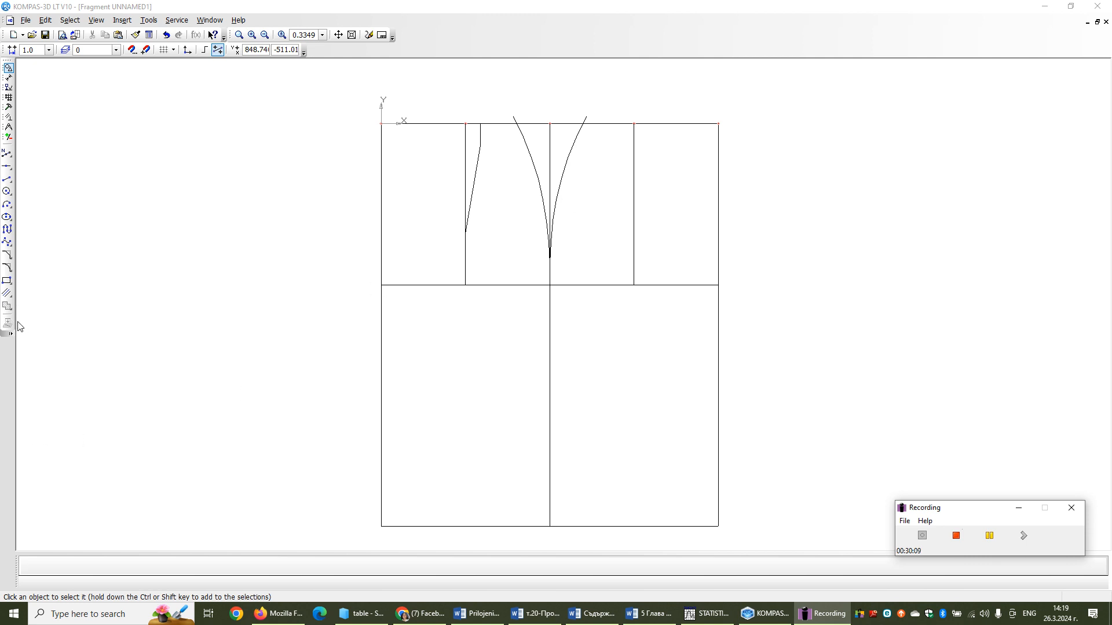
- Fillet the corner between the short vertical line and the slanted line with radius 25
click(8, 268)
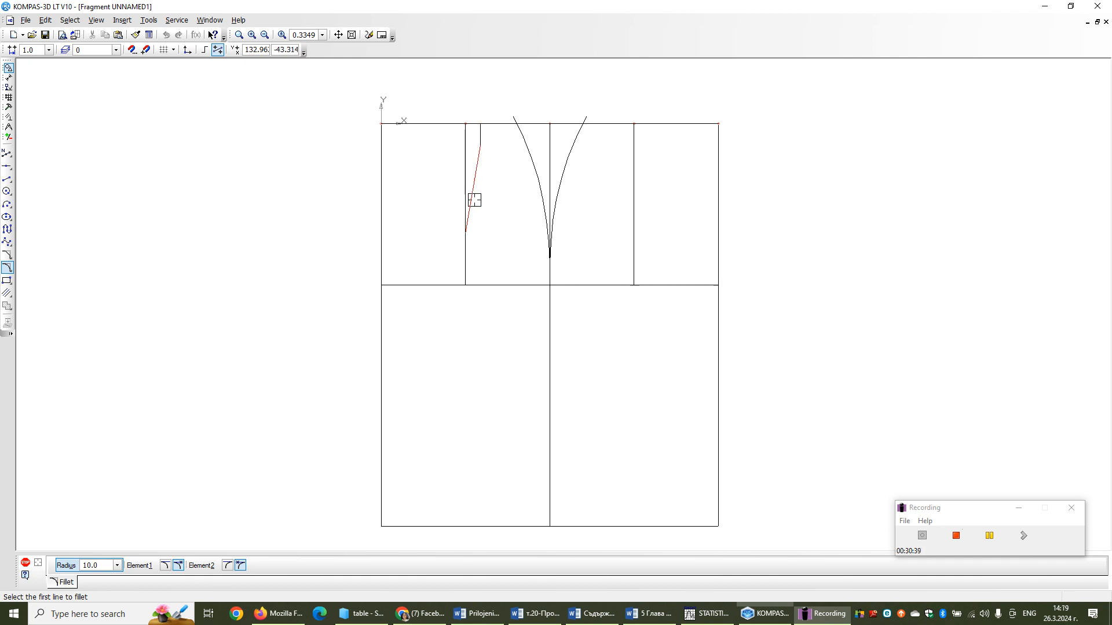
click(117, 569)
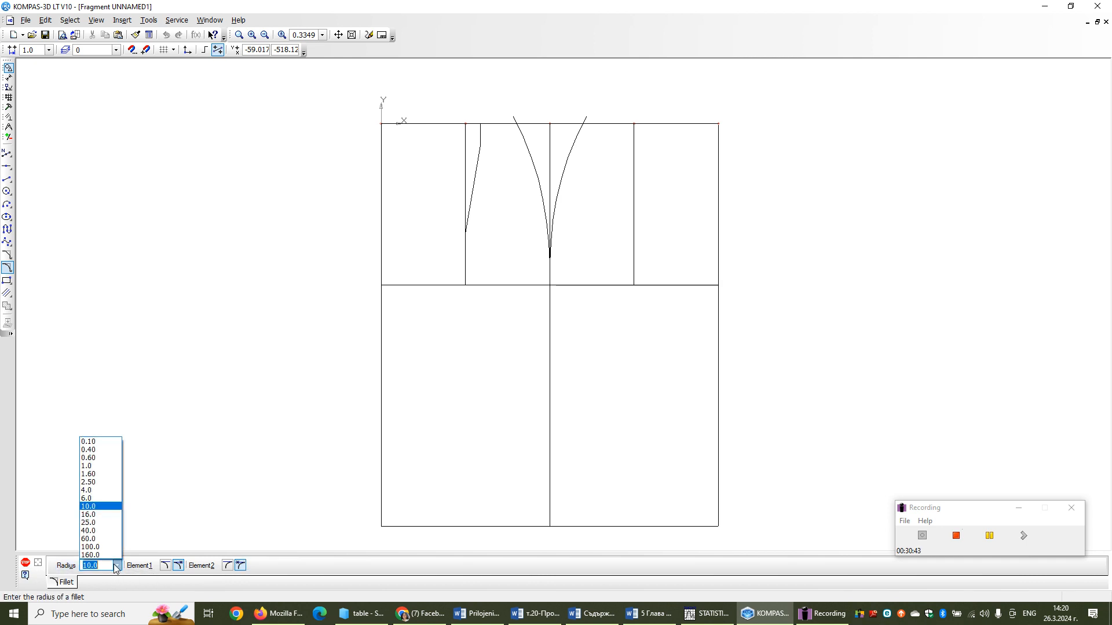
click(107, 524)
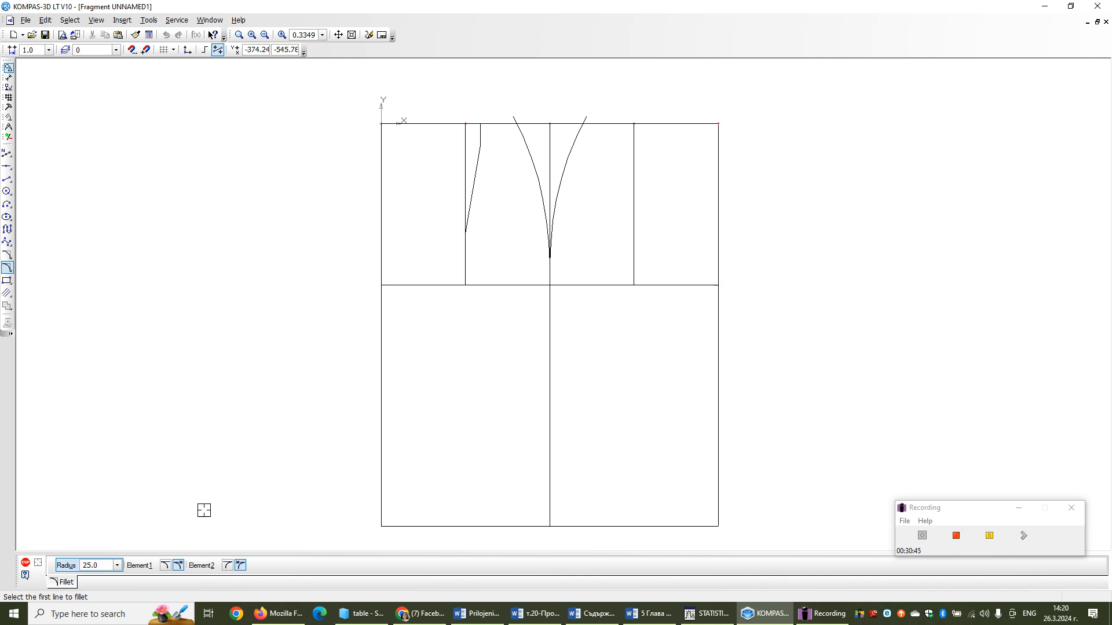
click(481, 135)
click(479, 166)
scroll(425, 186, up, 2)
scroll(530, 124, up, 2)
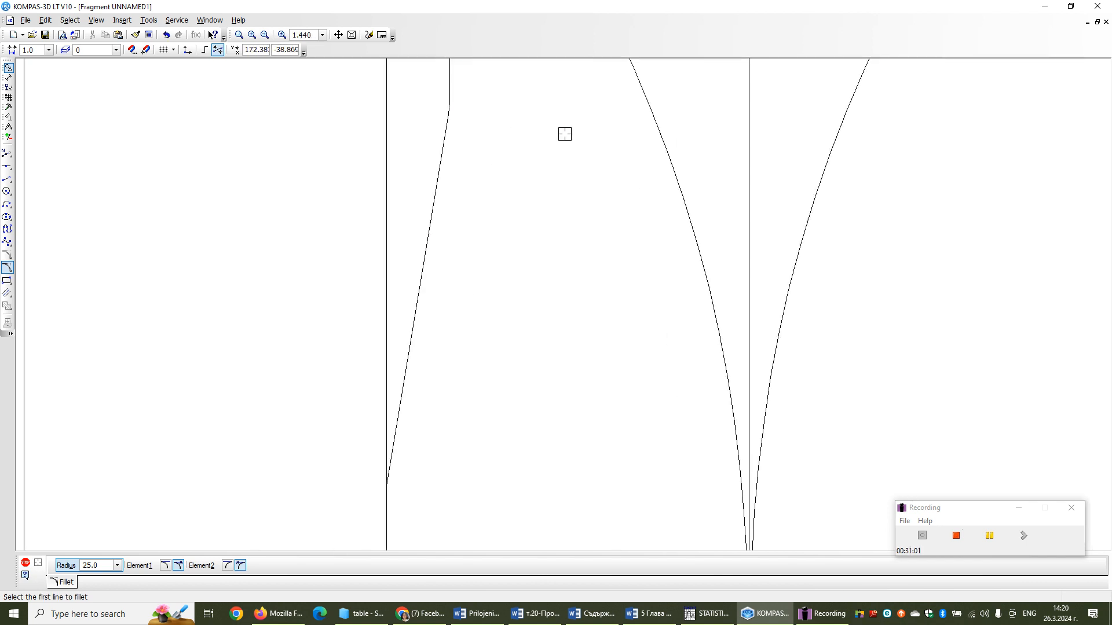
scroll(509, 136, down, 3)
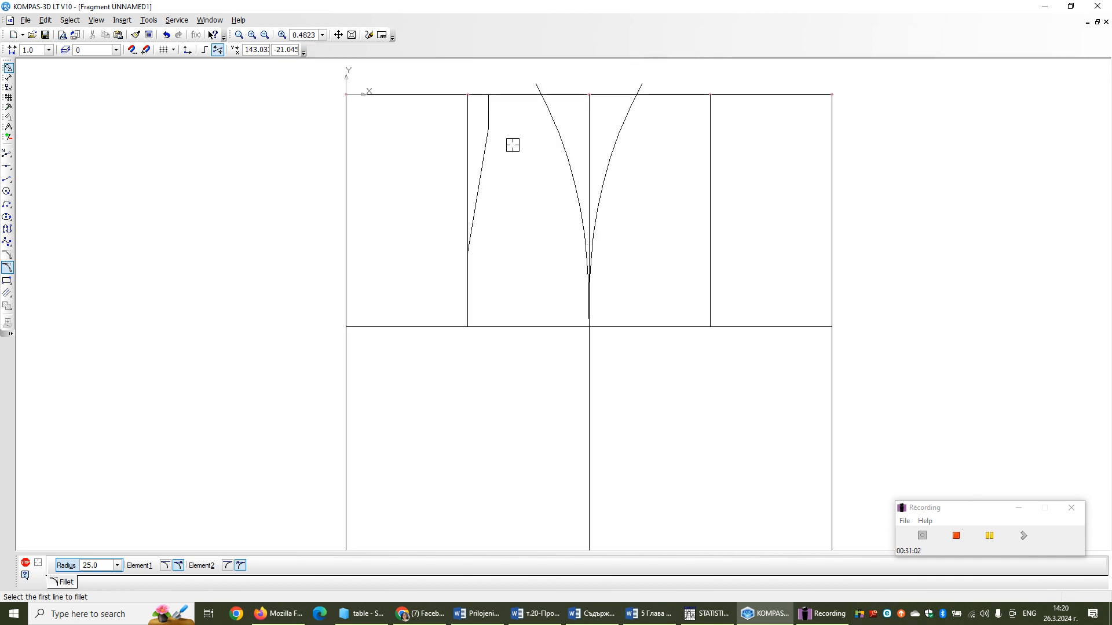
key(Escape)
- Undo the fillet at the corner of the short vertical line and the slanted line
click(488, 127)
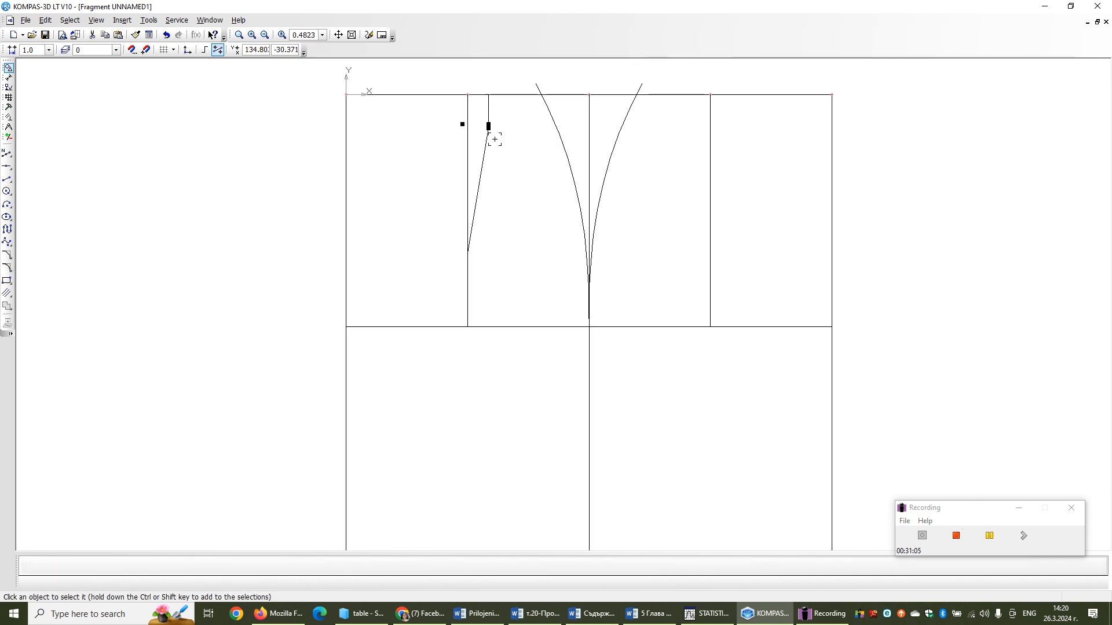
click(507, 144)
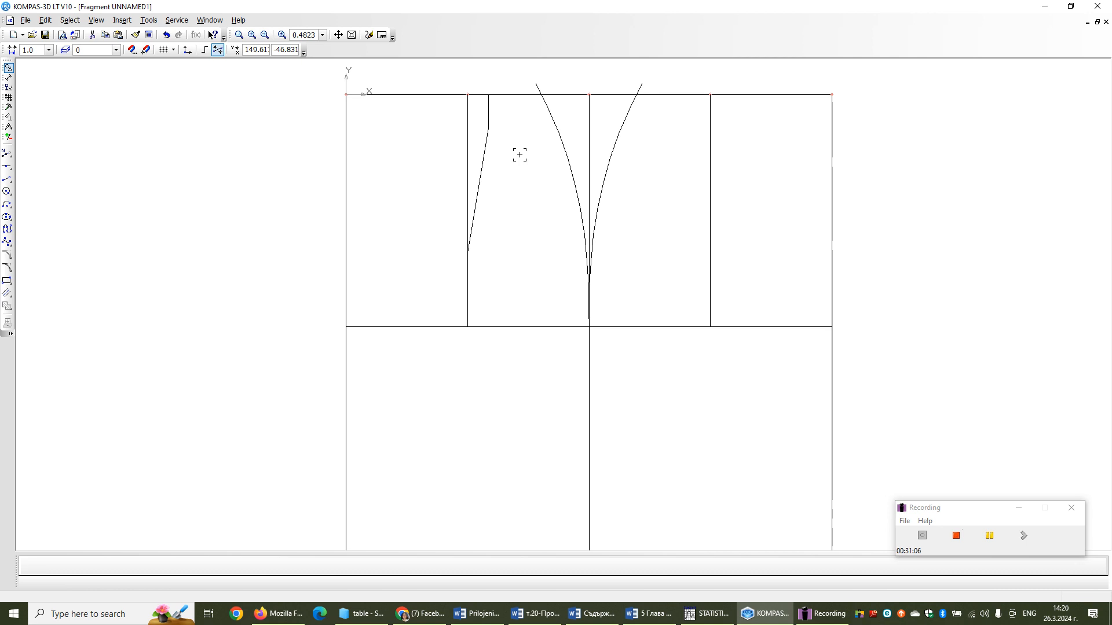
scroll(509, 155, down, 1)
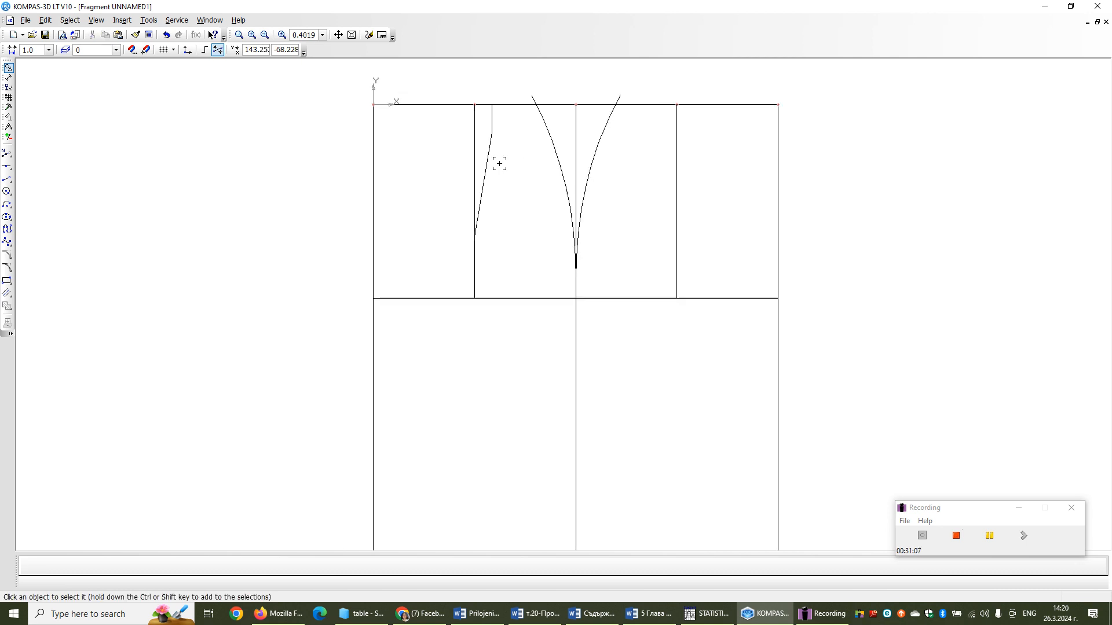
click(166, 35)
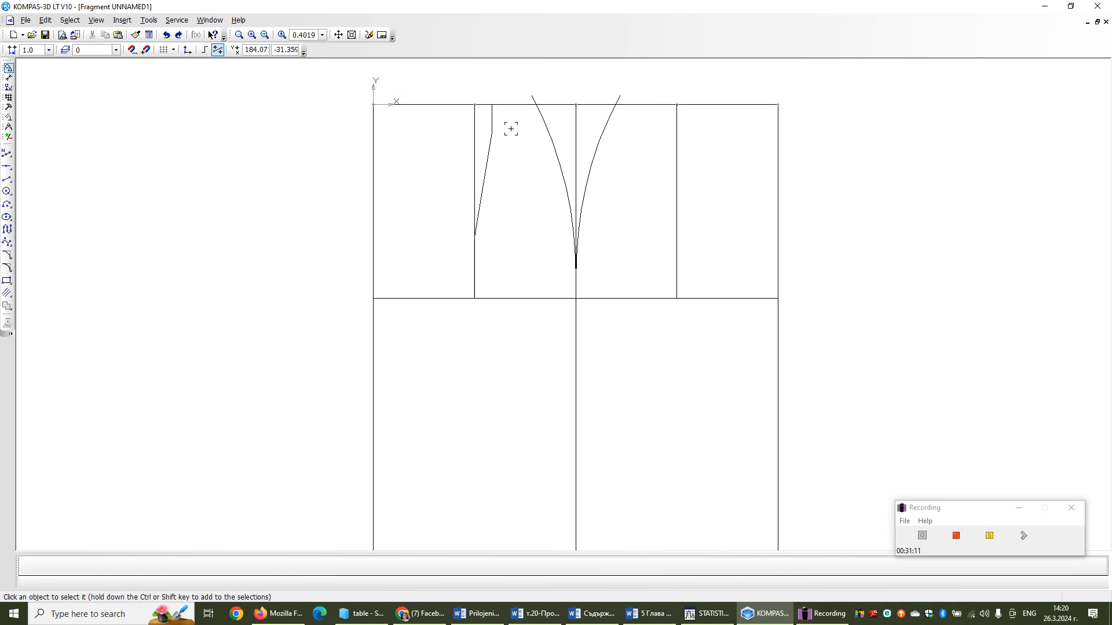
- Examine the length of the short vertical line in its properties without editing it
double_click(490, 115)
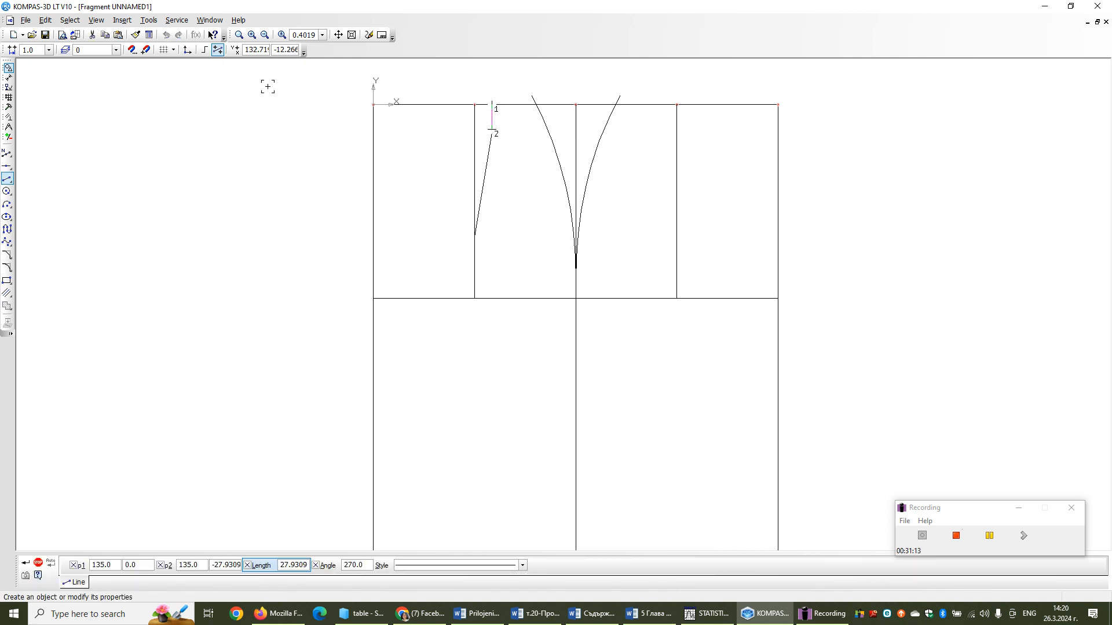
key(Escape)
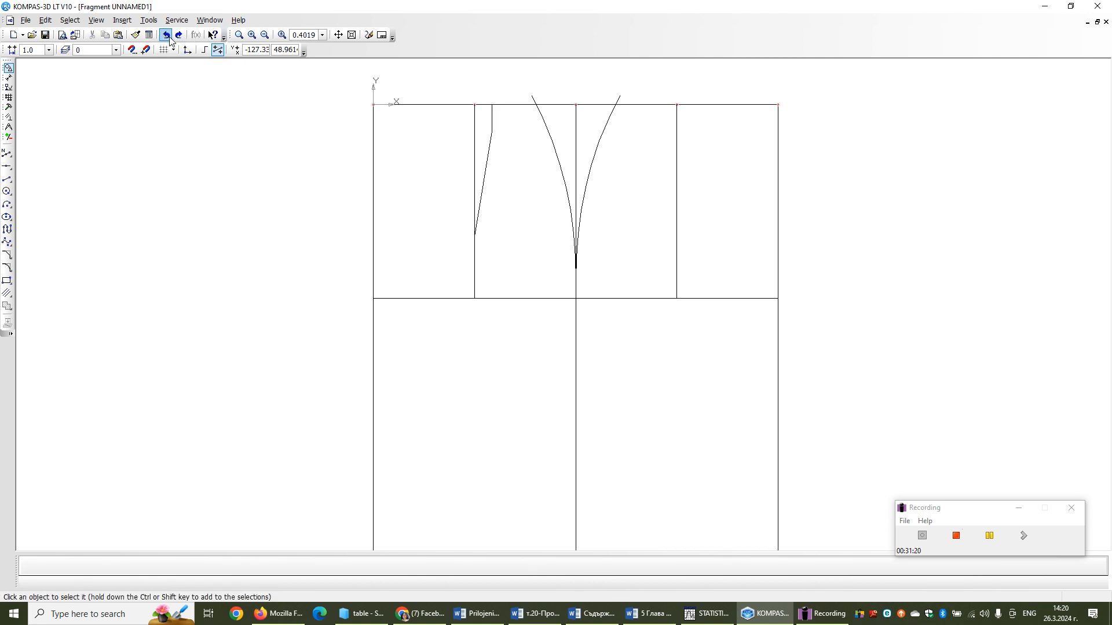
double_click(493, 119)
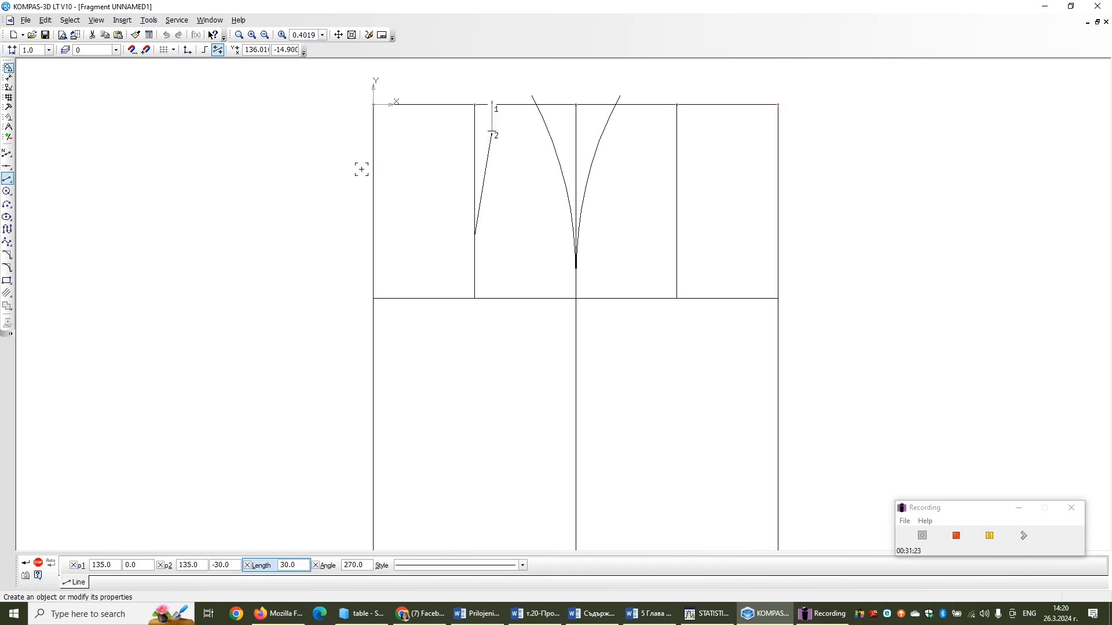
key(Escape)
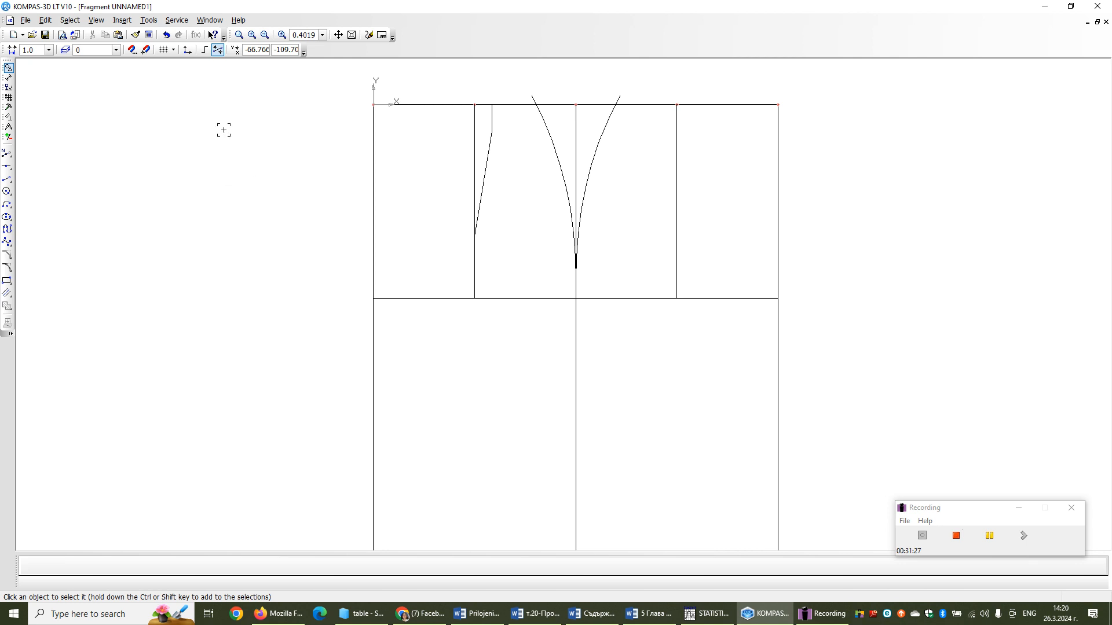
- Fillet the corner between the short vertical line and the slanted line with radius 40 and select the fillet arc for inspection
scroll(205, 100, up, 2)
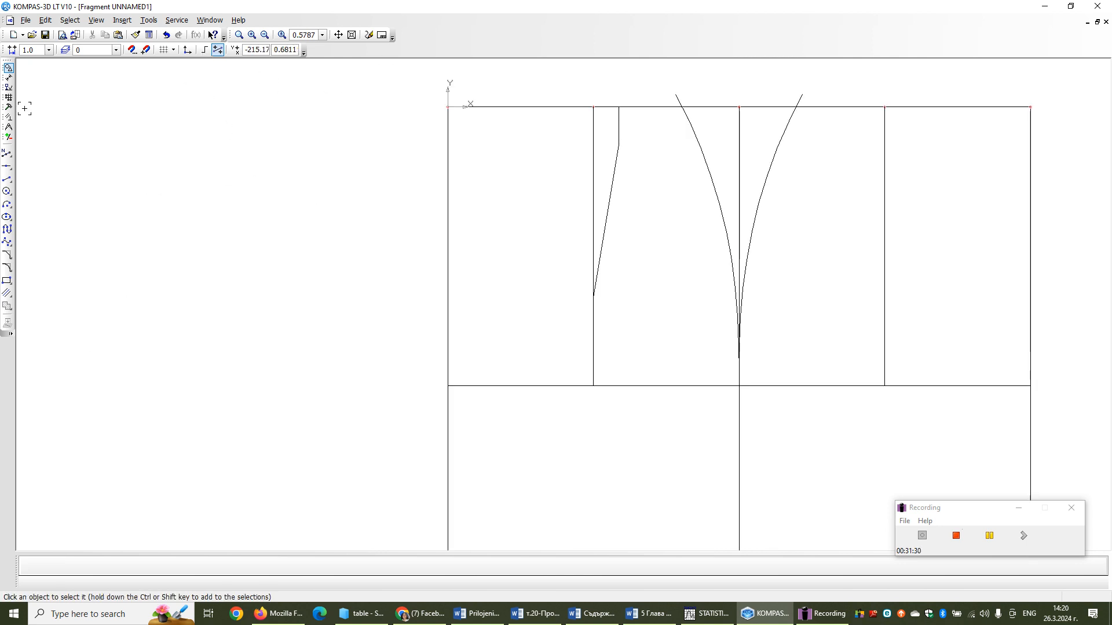
click(8, 268)
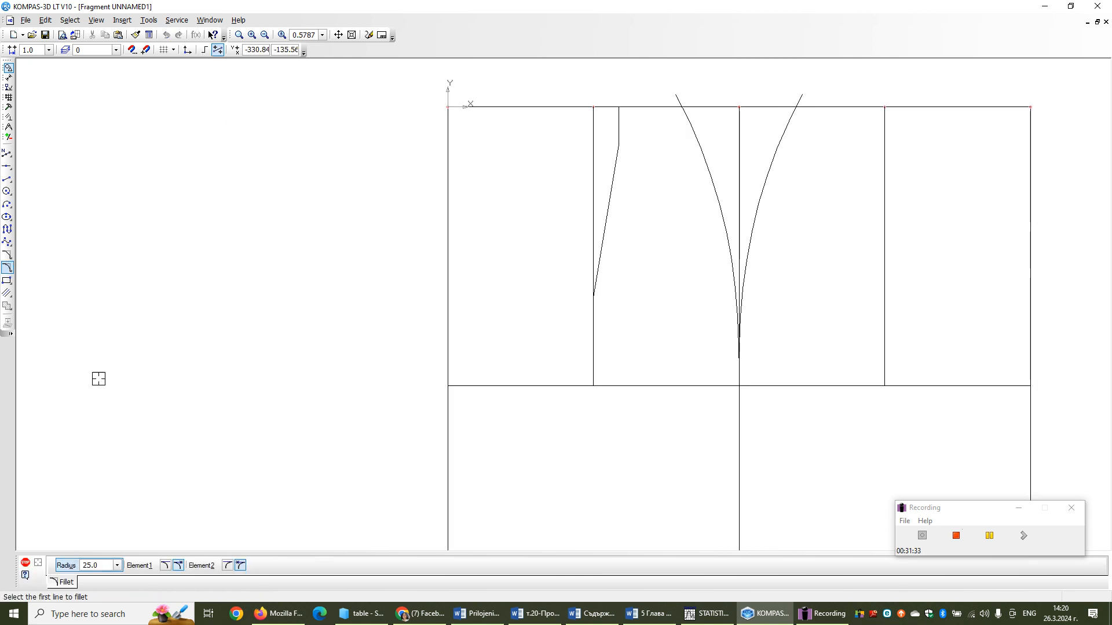
click(117, 566)
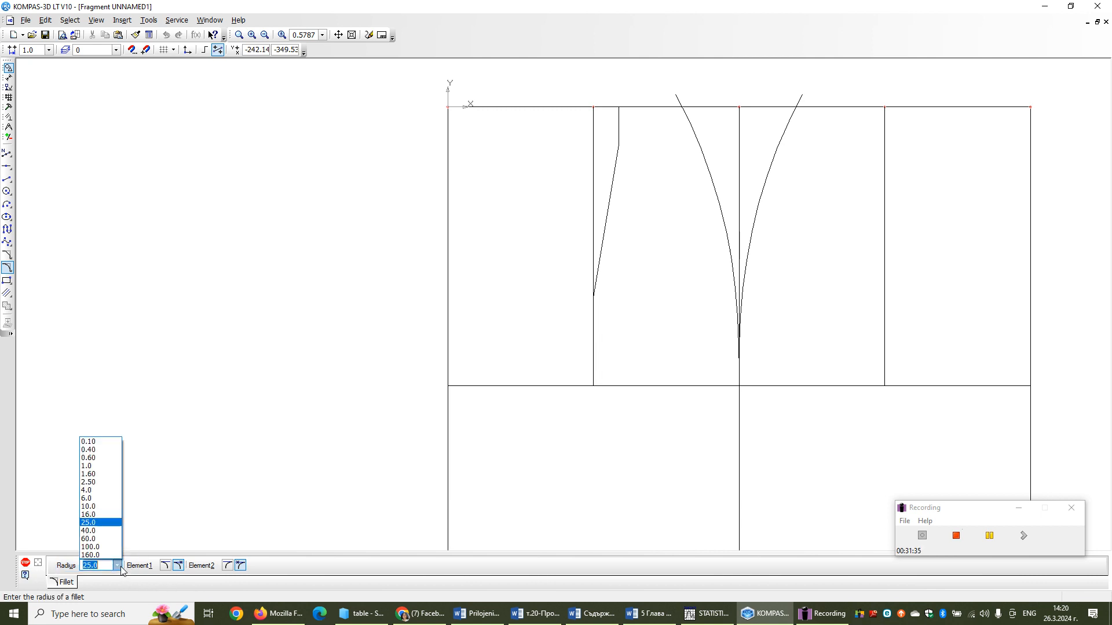
click(97, 531)
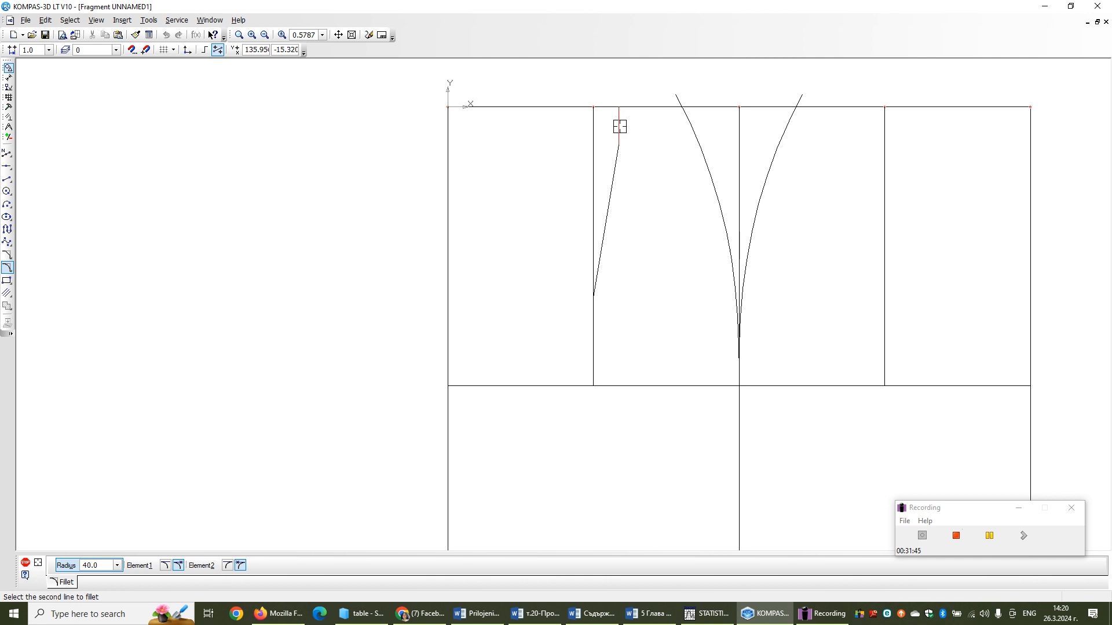
scroll(640, 174, up, 3)
scroll(639, 175, down, 3)
scroll(646, 177, up, 2)
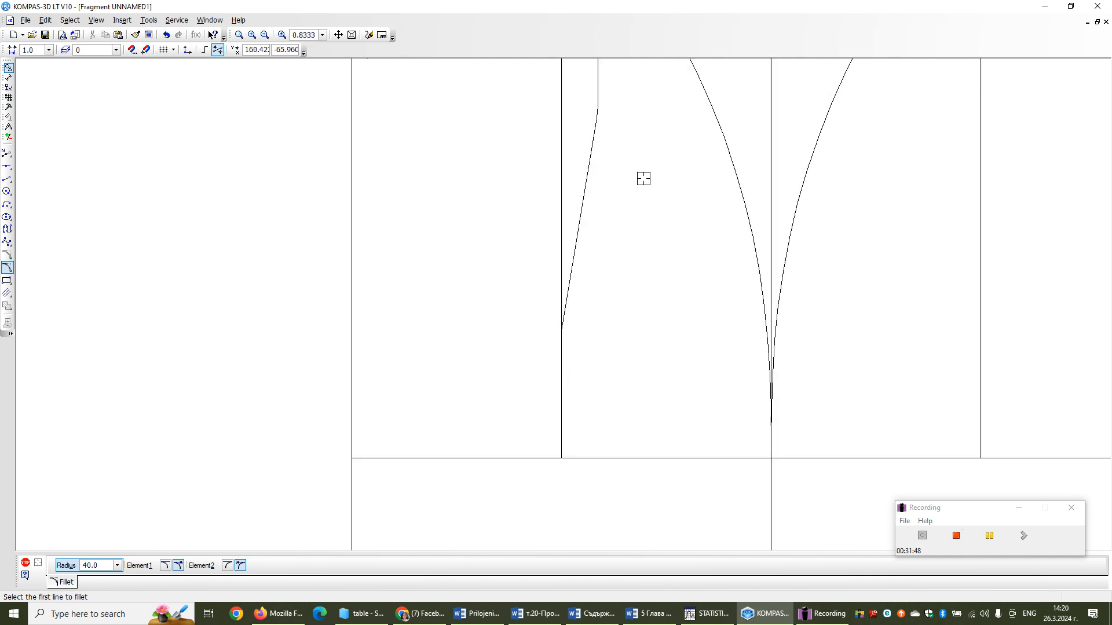
scroll(627, 168, down, 1)
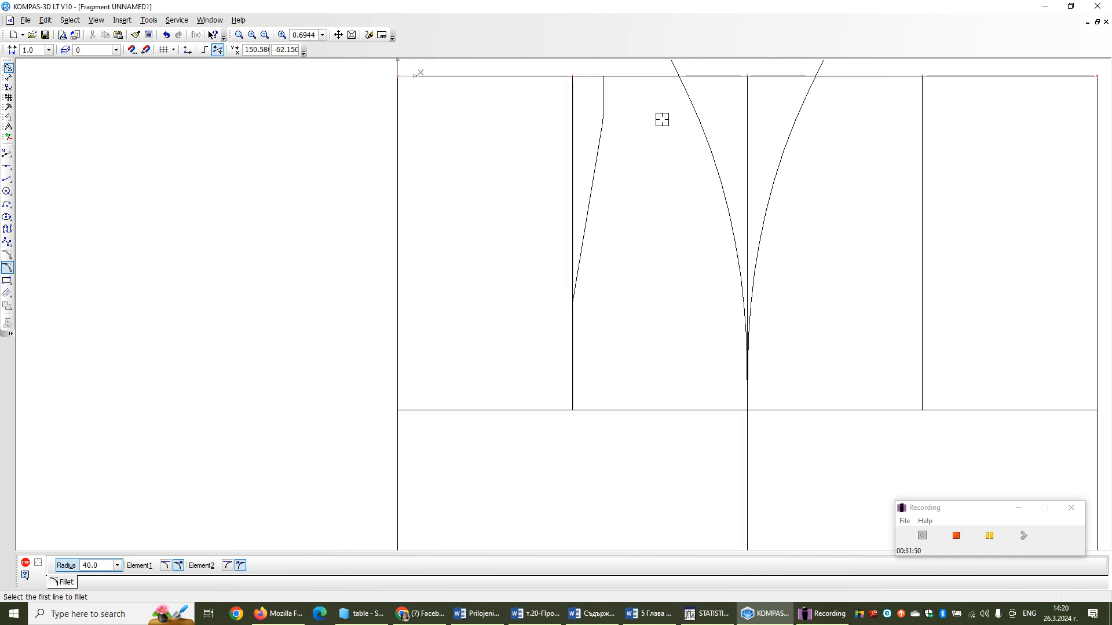
key(Escape)
click(605, 119)
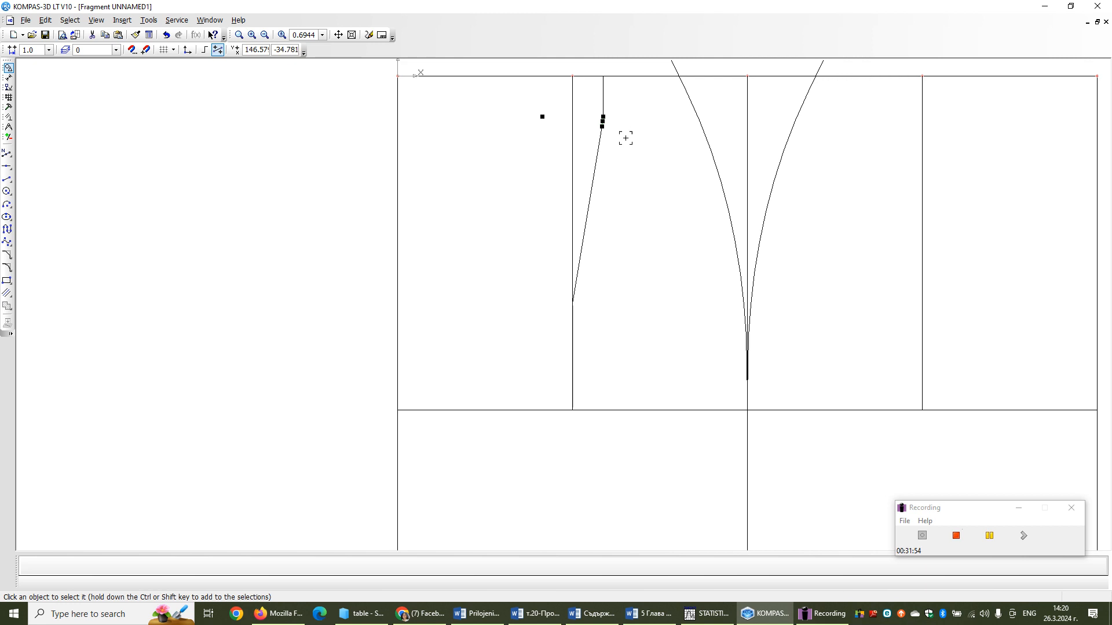
scroll(633, 160, up, 3)
scroll(630, 153, down, 4)
scroll(630, 154, down, 1)
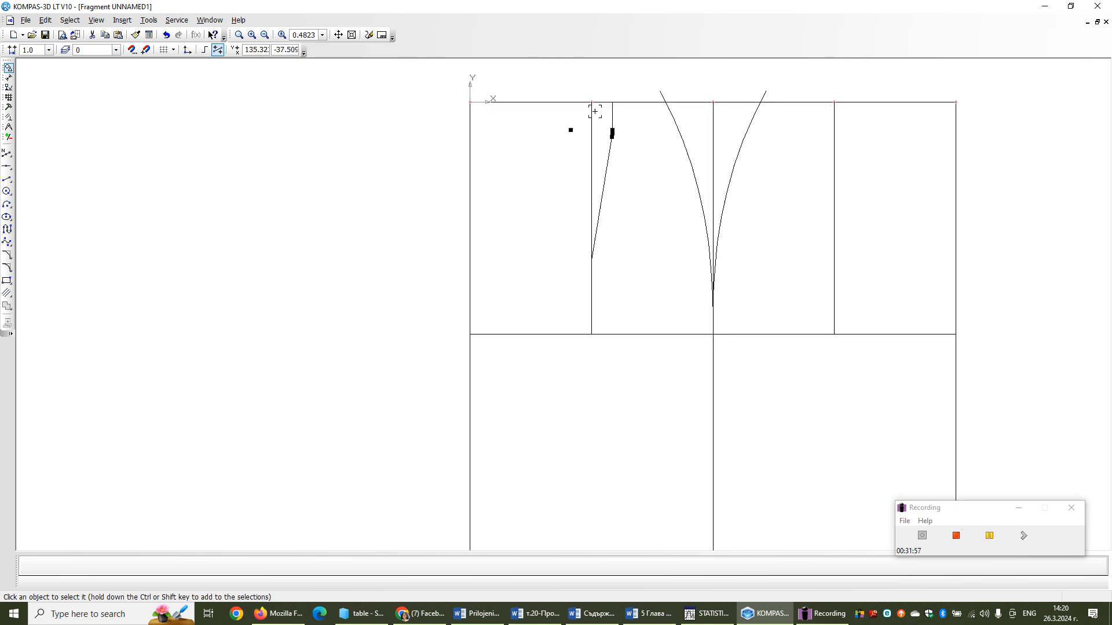
- Undo the radius 40 fillet, keeping the construction circles deleted
click(171, 35)
scroll(216, 169, up, 3)
scroll(149, 86, down, 2)
click(167, 36)
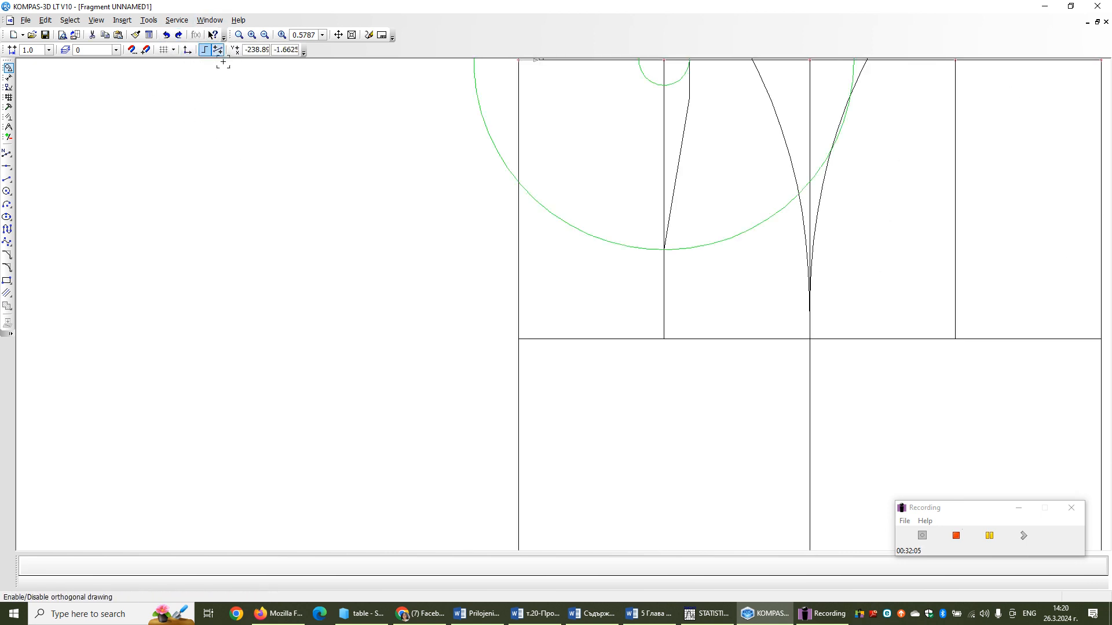
scroll(232, 61, up, 2)
click(180, 36)
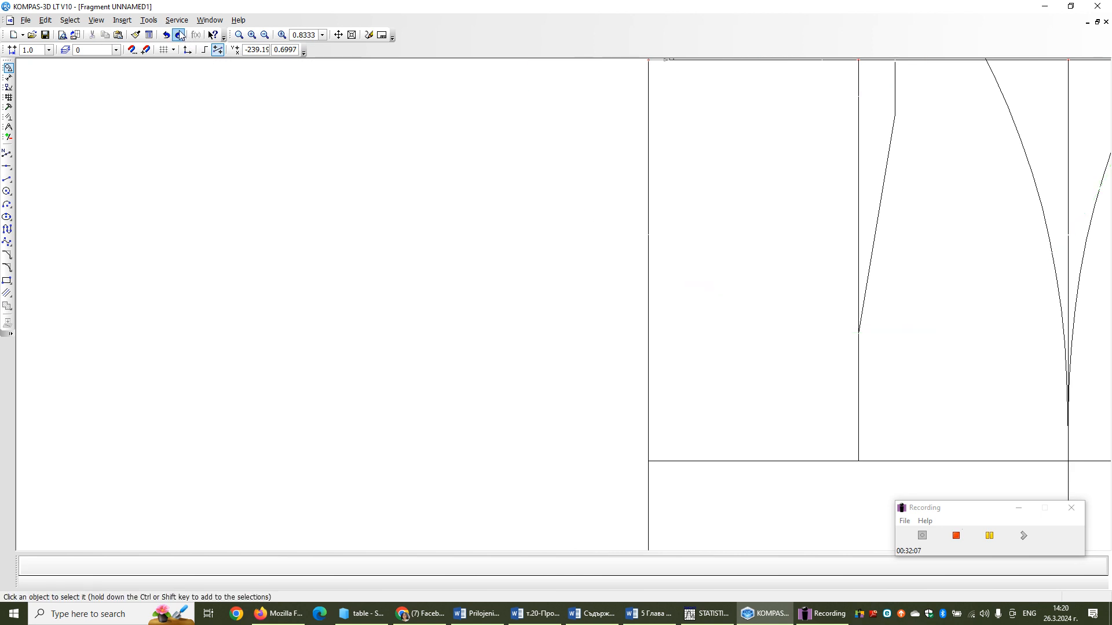
- Fillet the corner between the short vertical line and the slanted line with radius 60
click(338, 34)
mouse_move(467, 84)
mouse_down()
mouse_move(411, 202)
mouse_move(358, 198)
mouse_up()
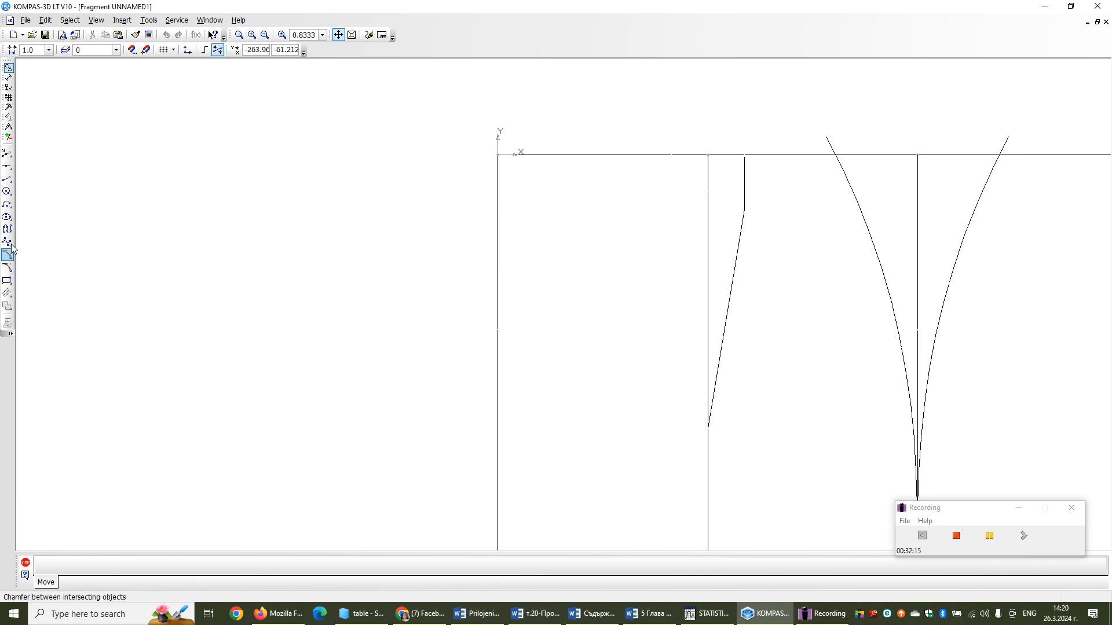
click(338, 36)
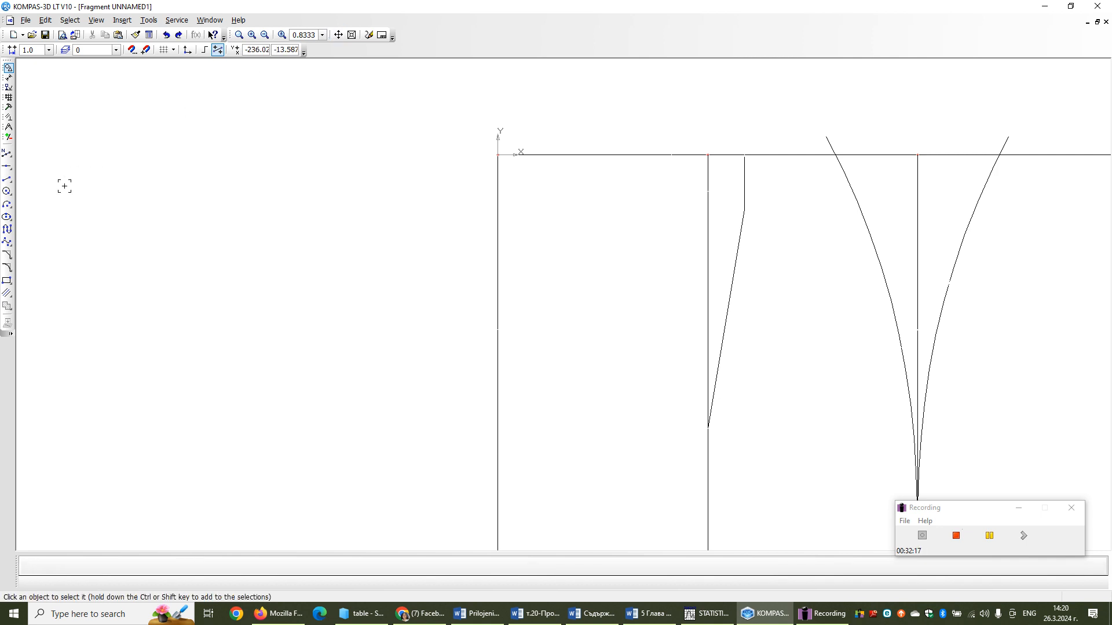
click(7, 204)
click(6, 268)
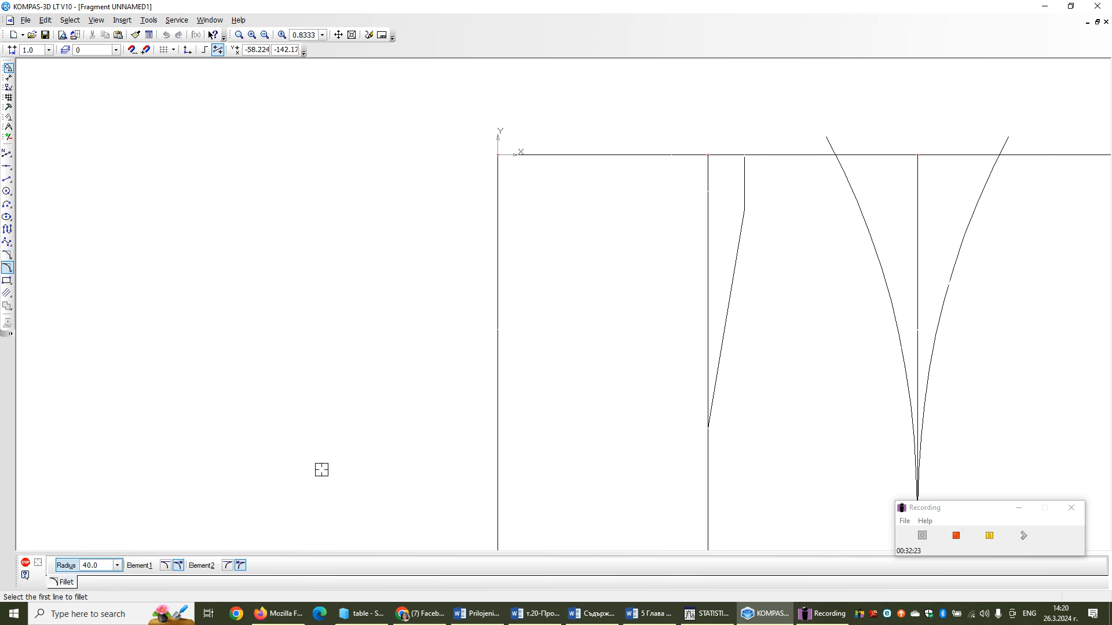
click(104, 571)
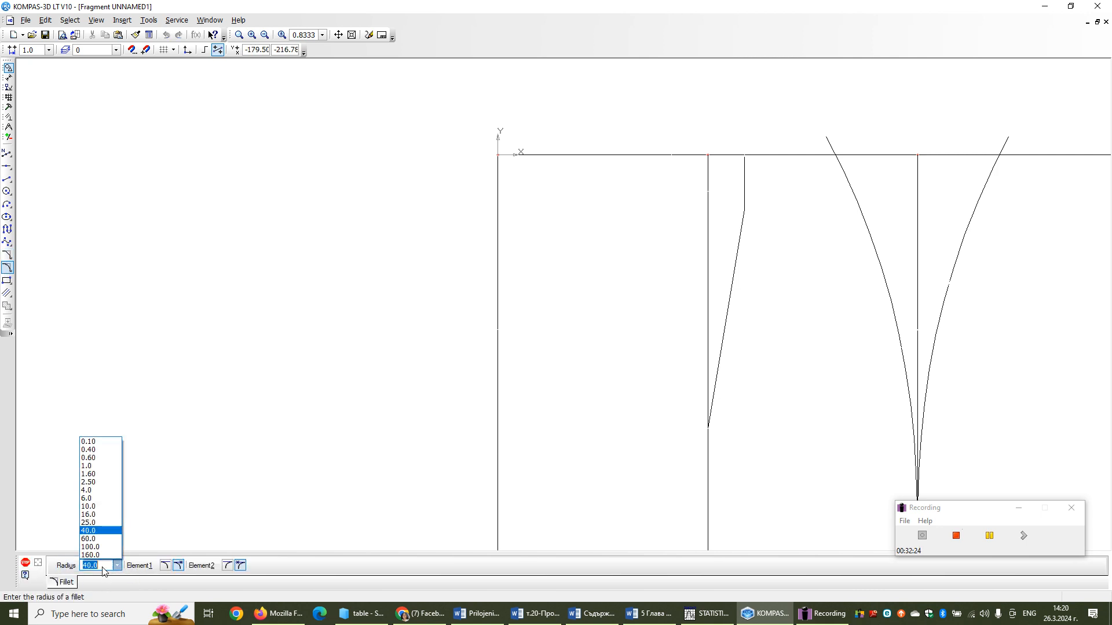
click(88, 538)
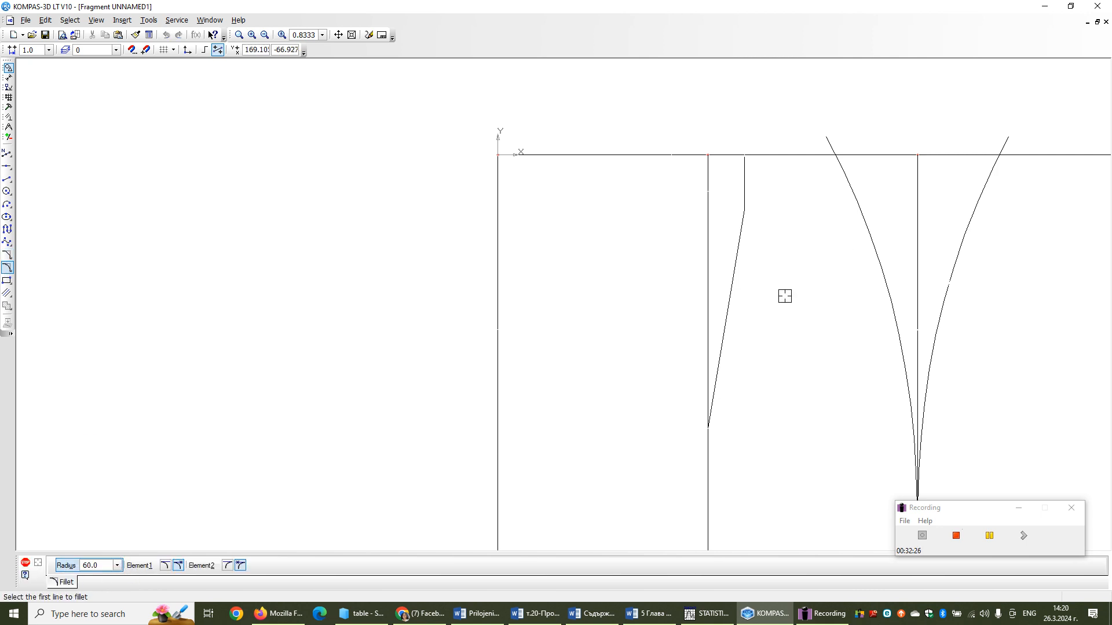
click(739, 240)
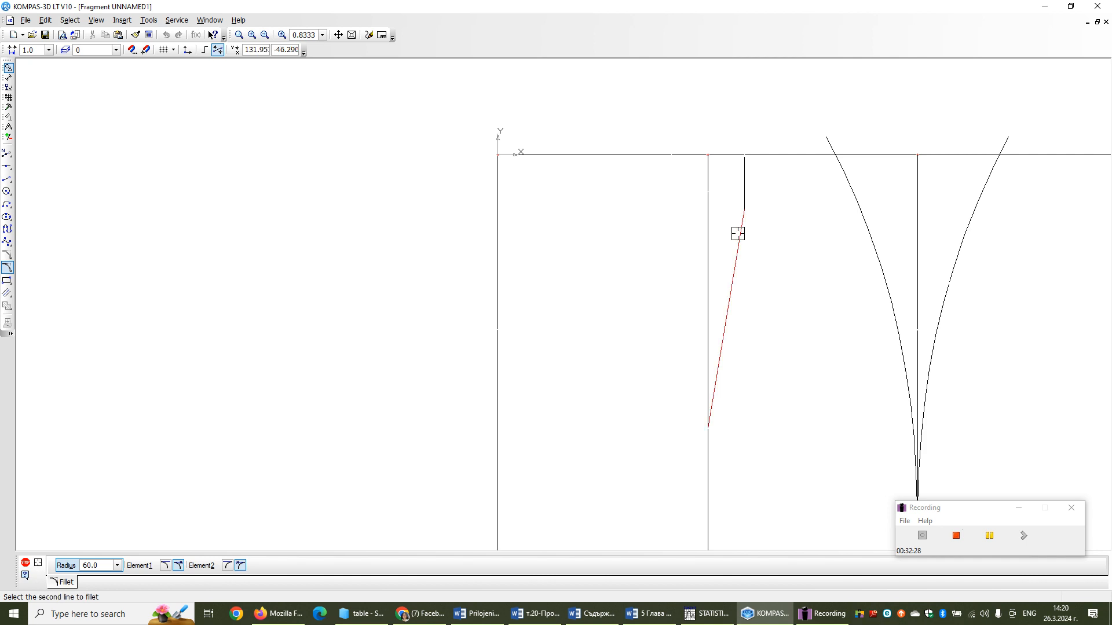
click(743, 183)
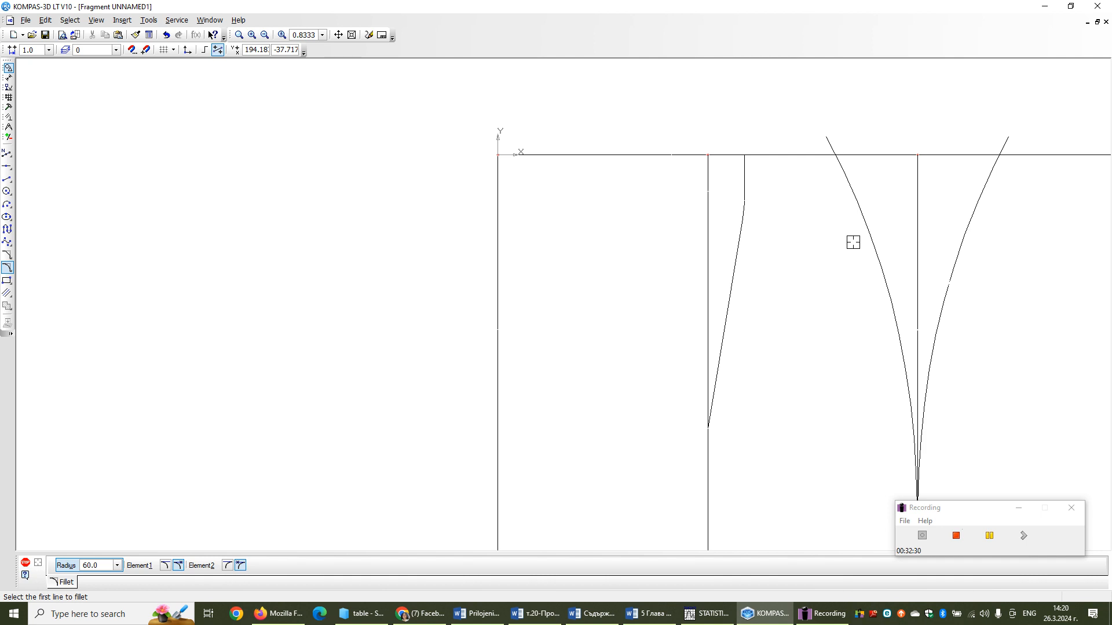
scroll(856, 204, down, 2)
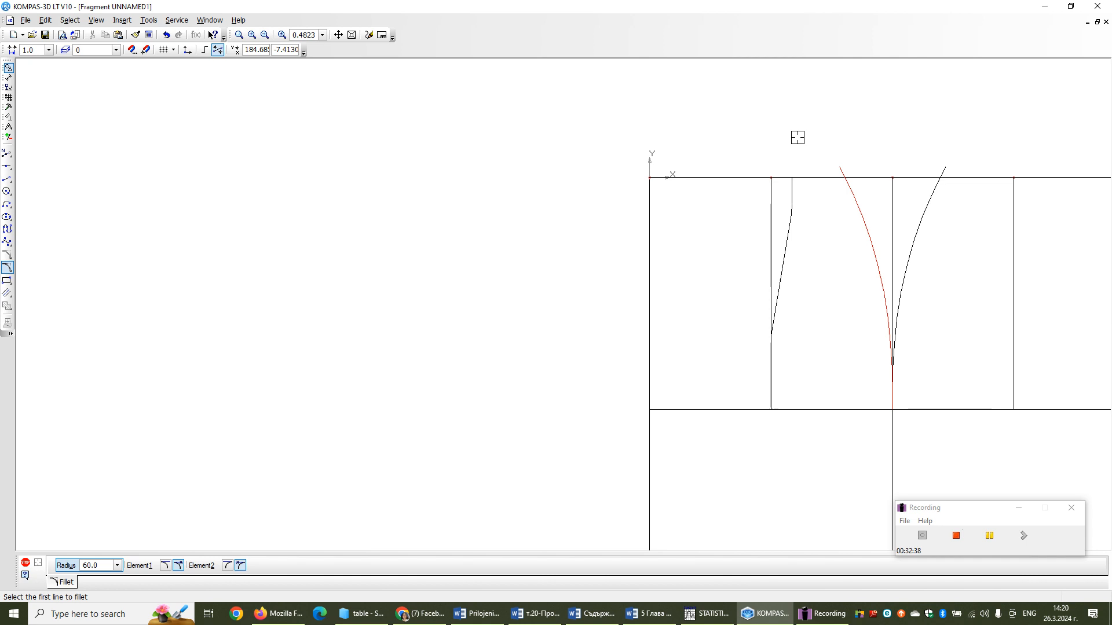
middle_drag(798, 165, 793, 165)
scroll(792, 171, up, 3)
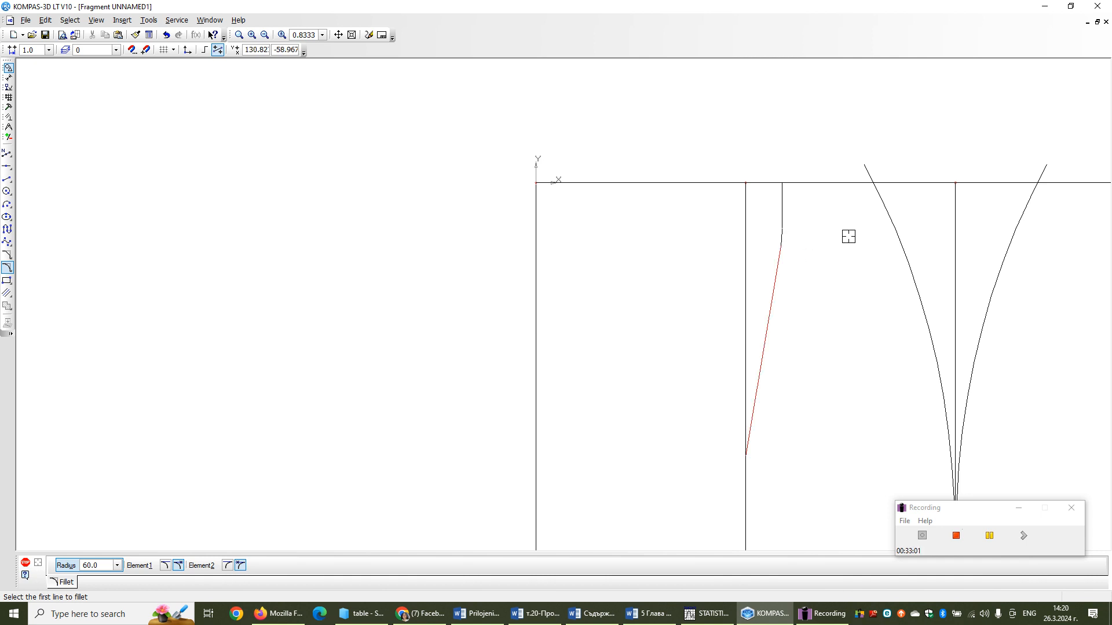
- Delete the radius 60 fillet arc between the short vertical line and the slanted line
key(Escape)
click(782, 238)
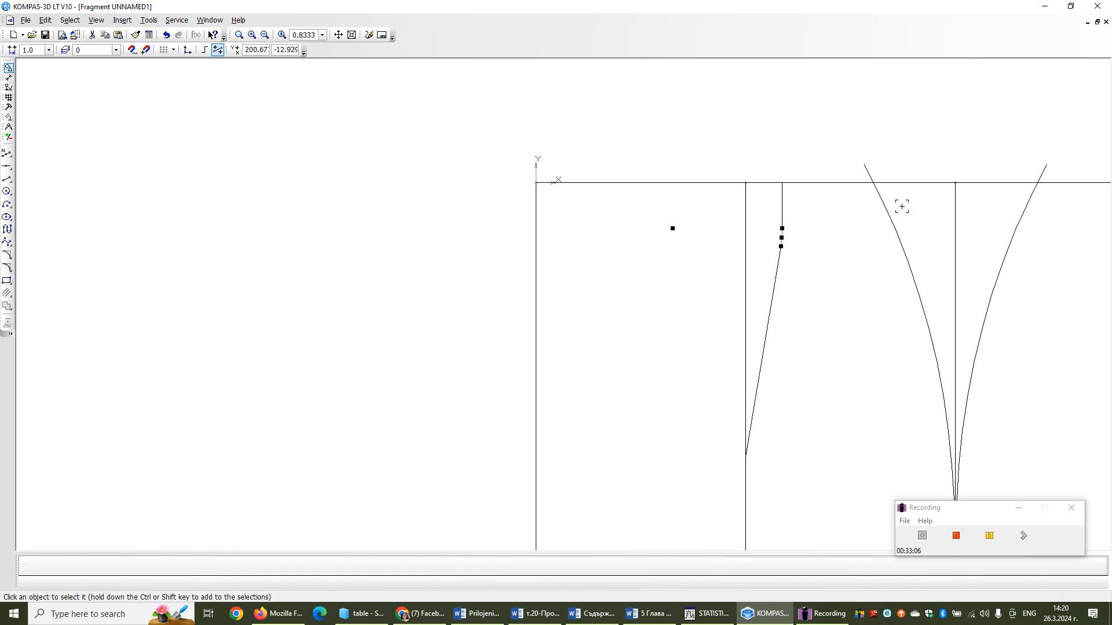
key(Delete)
- Fillet the short vertical line and the slanted line with radius 100, and end the Fillet command
click(8, 268)
click(117, 566)
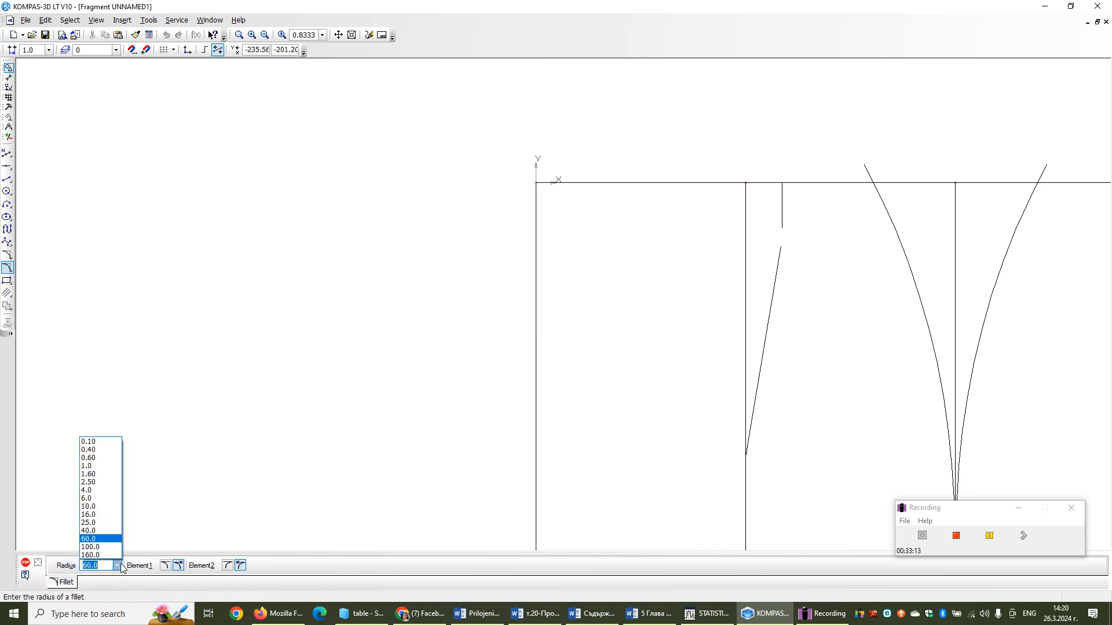
click(103, 547)
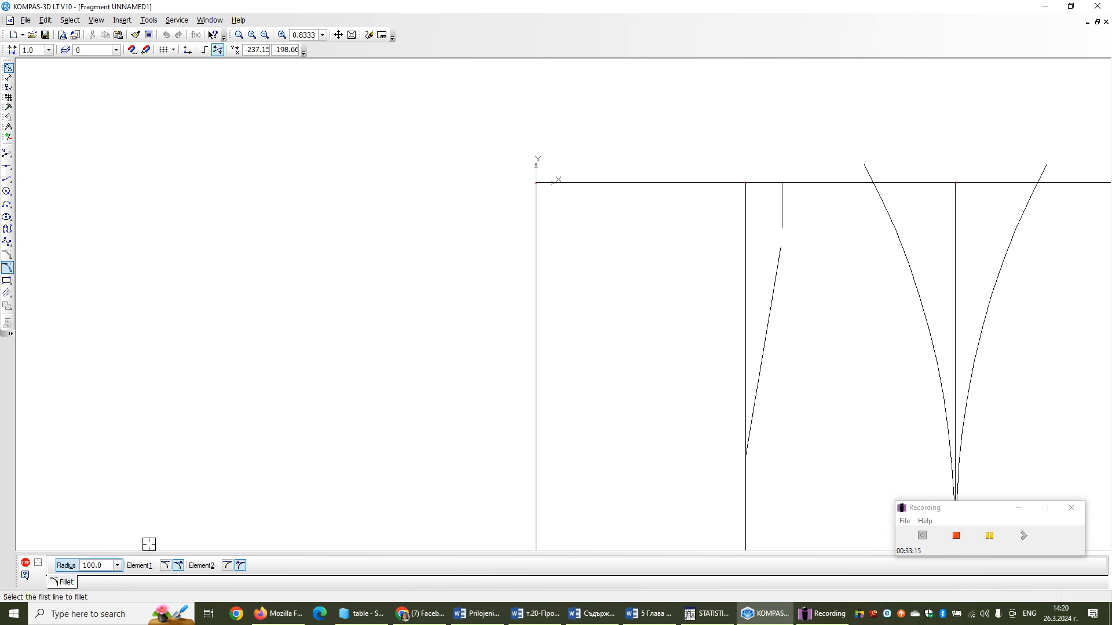
click(785, 207)
click(773, 266)
scroll(837, 299, down, 1)
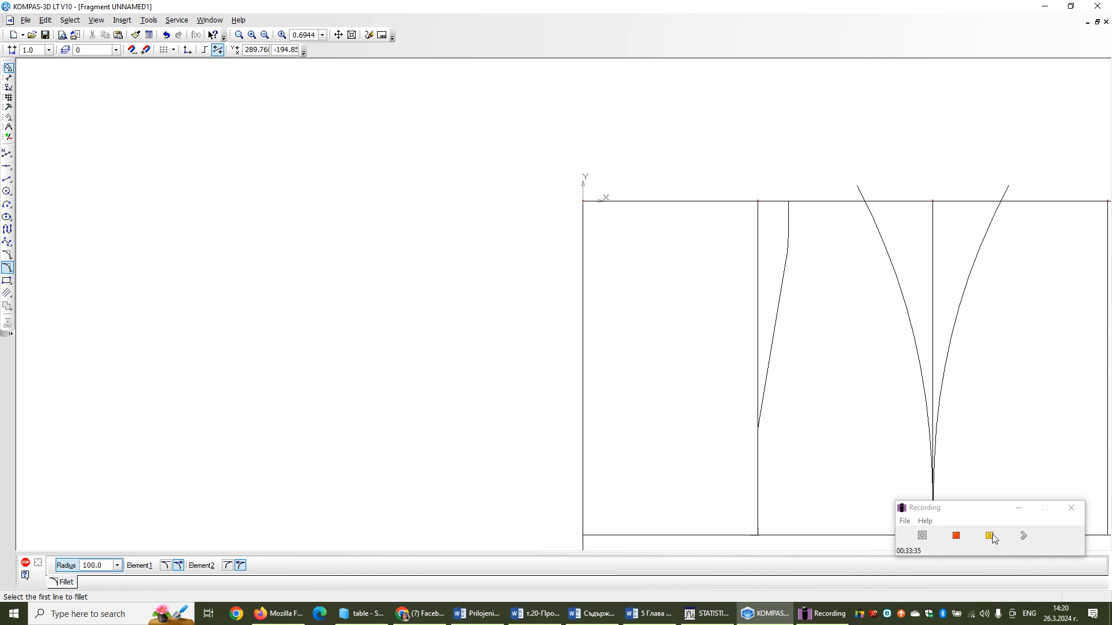
click(991, 537)
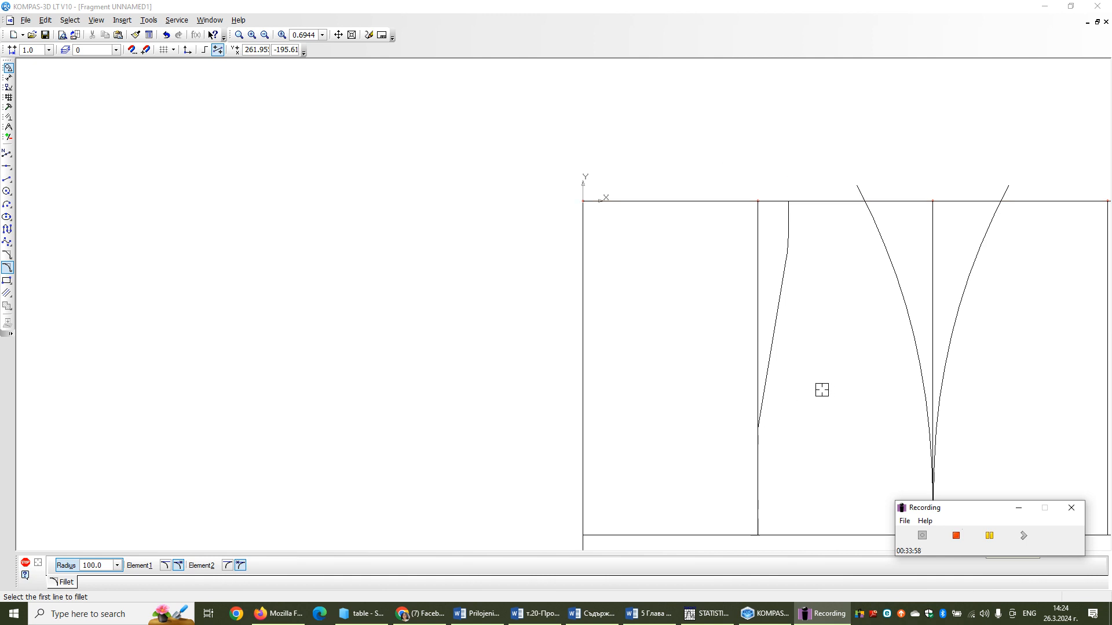
click(6, 272)
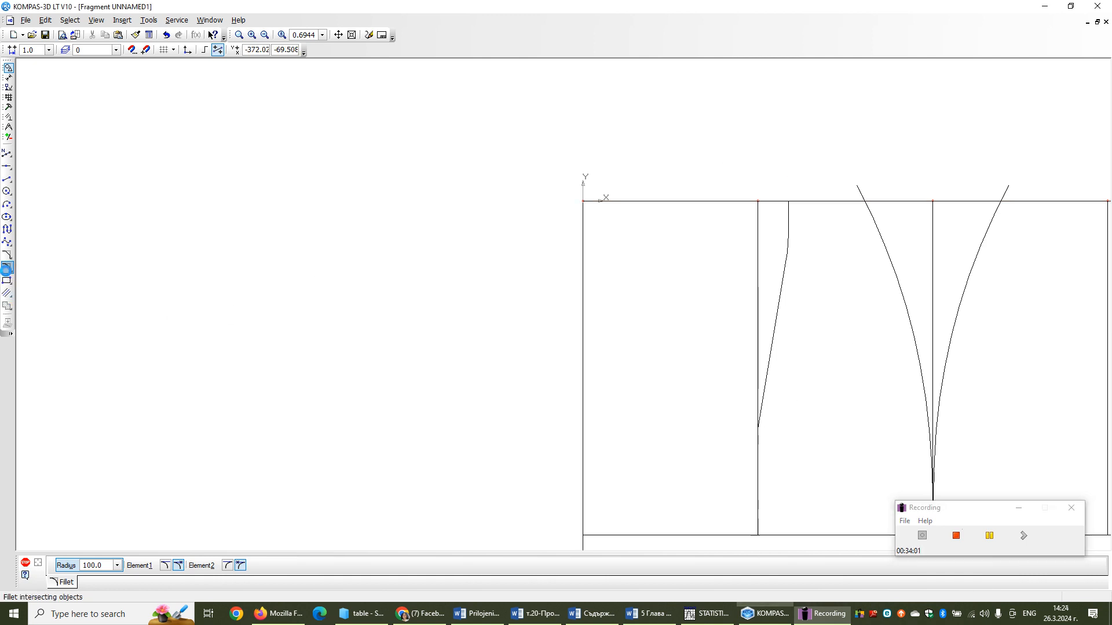
click(7, 272)
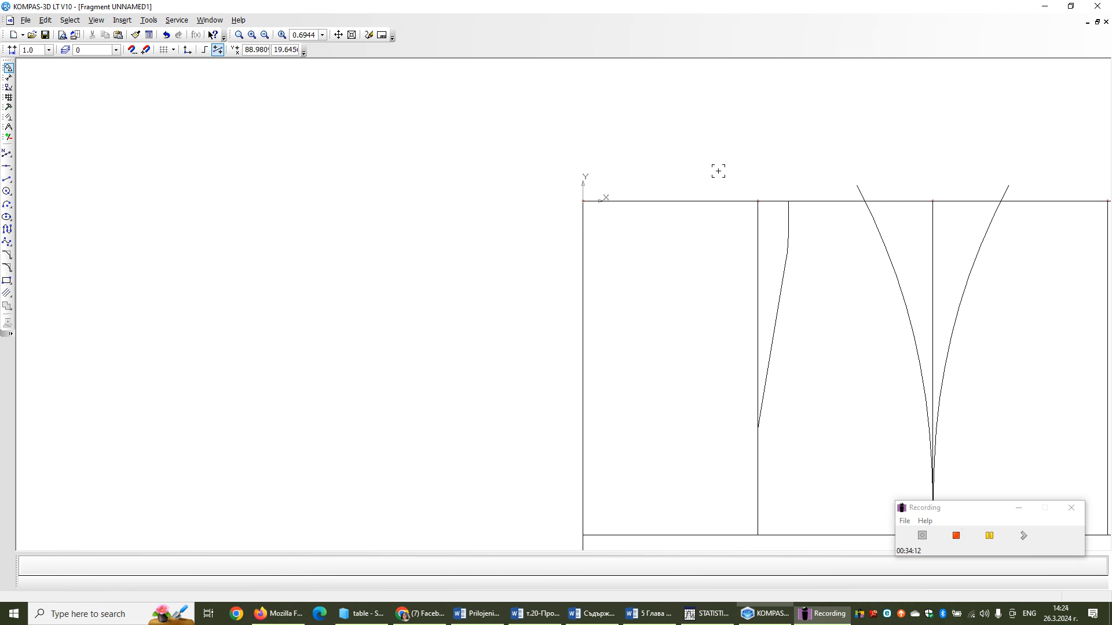
- Mirror the filleted half of the left dart about the left vertical quarter line, keeping the source objects, and end the Symmetry command
click(718, 171)
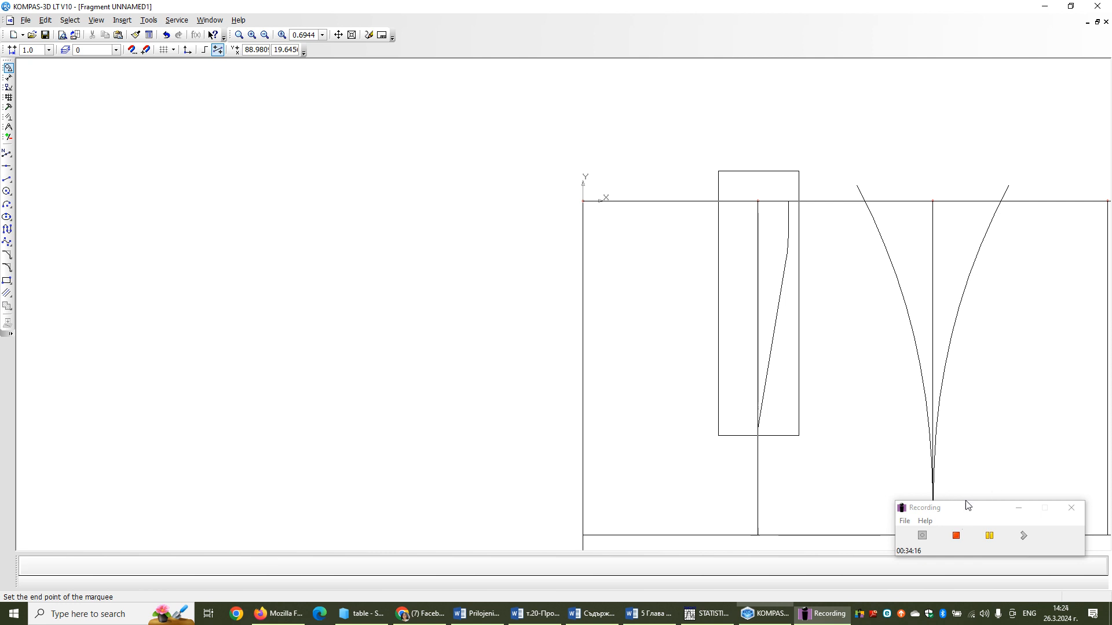
click(989, 536)
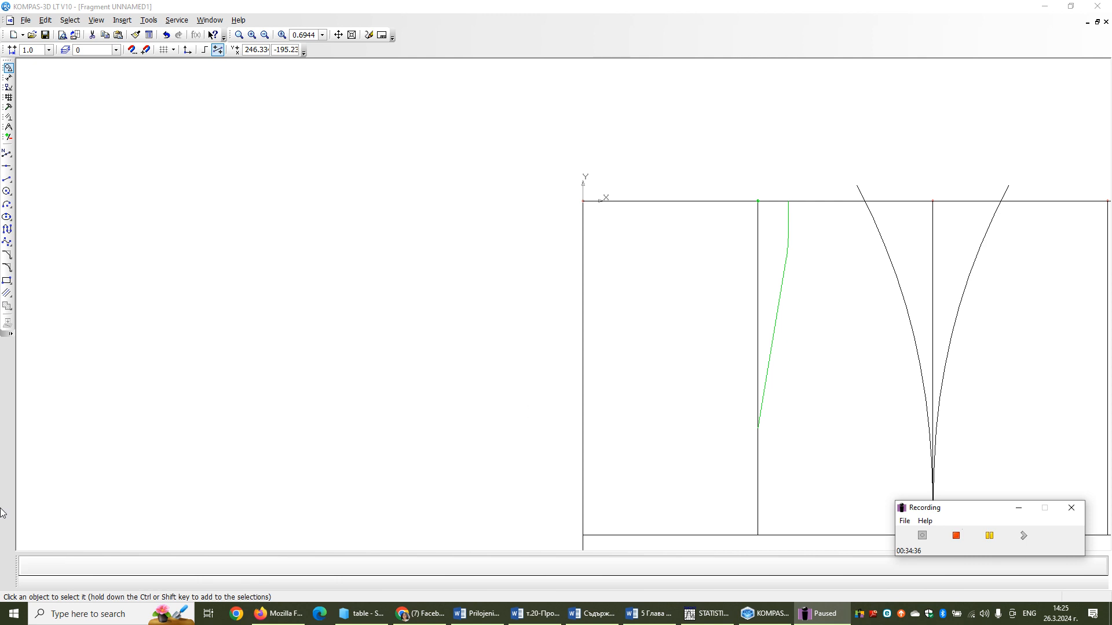
click(9, 108)
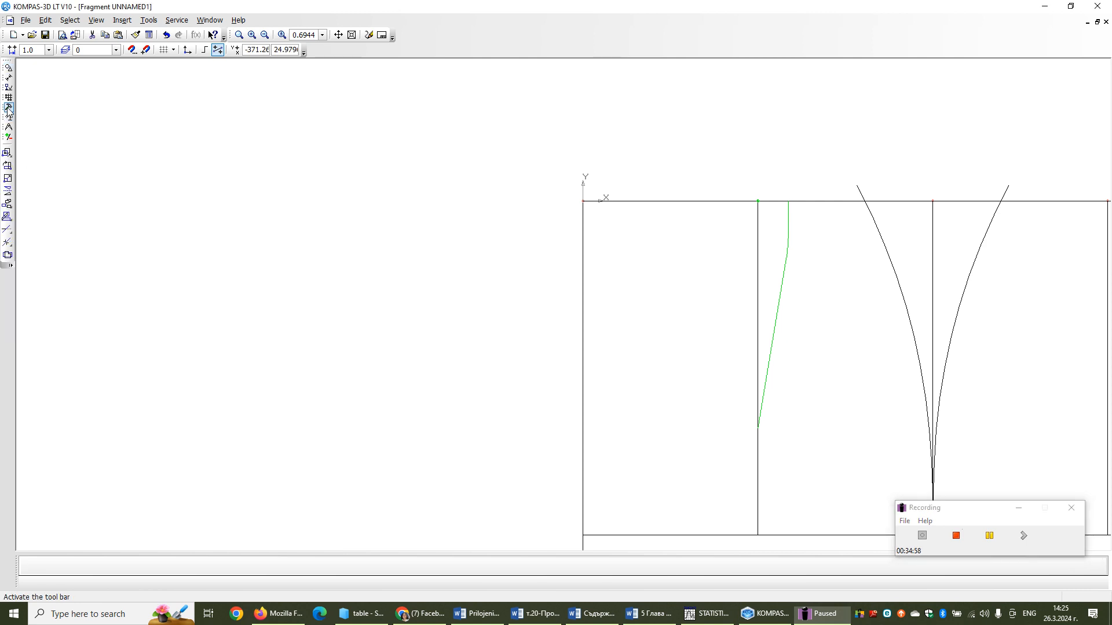
click(8, 191)
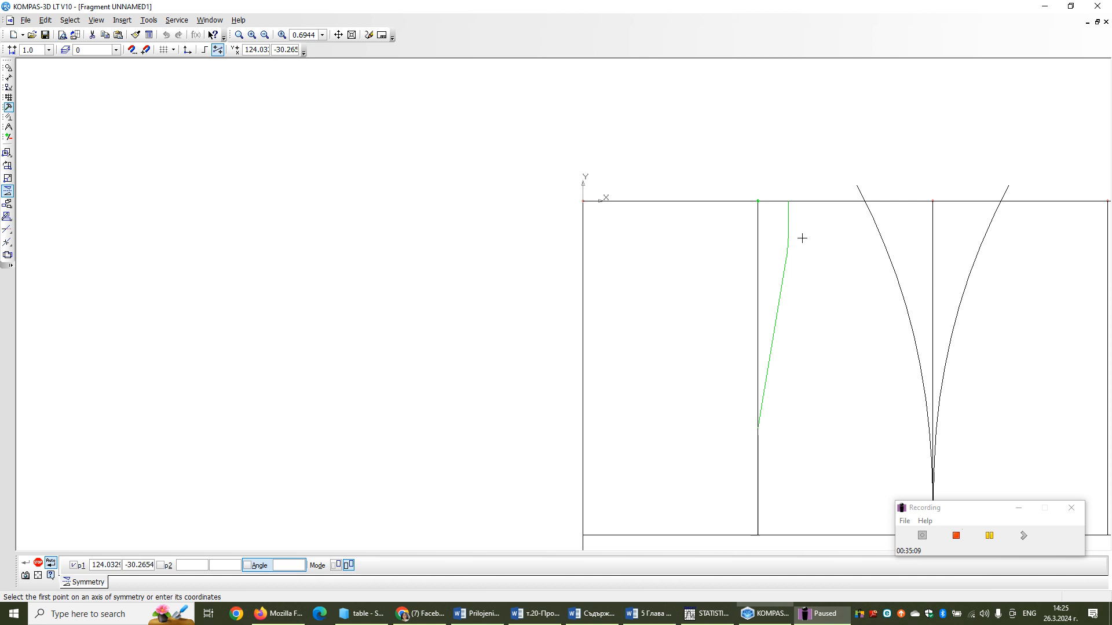
click(990, 539)
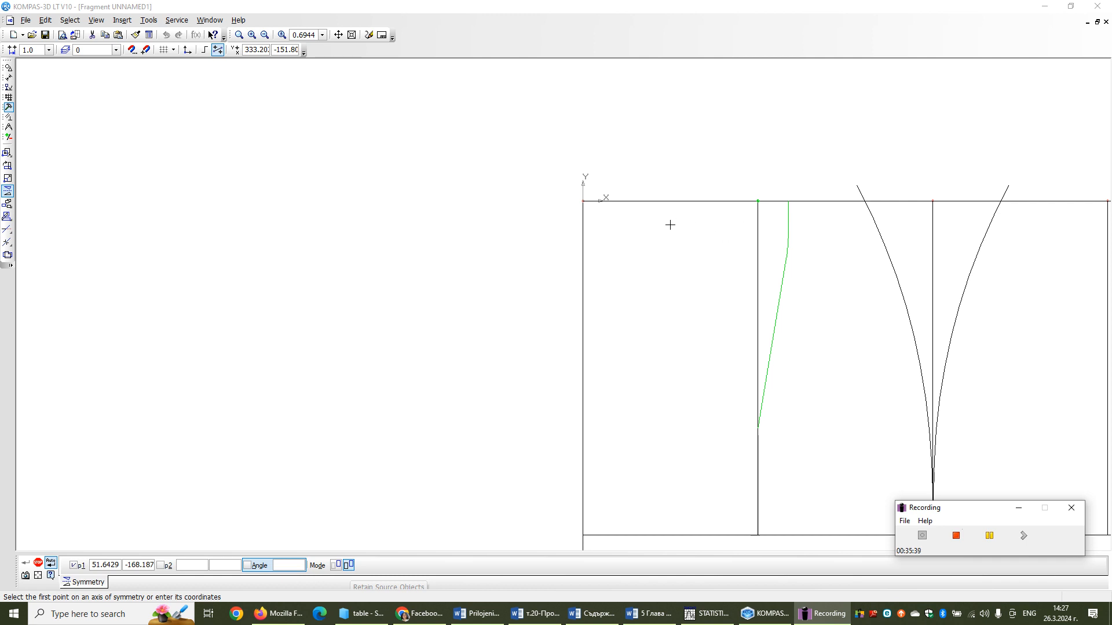
click(756, 221)
click(757, 381)
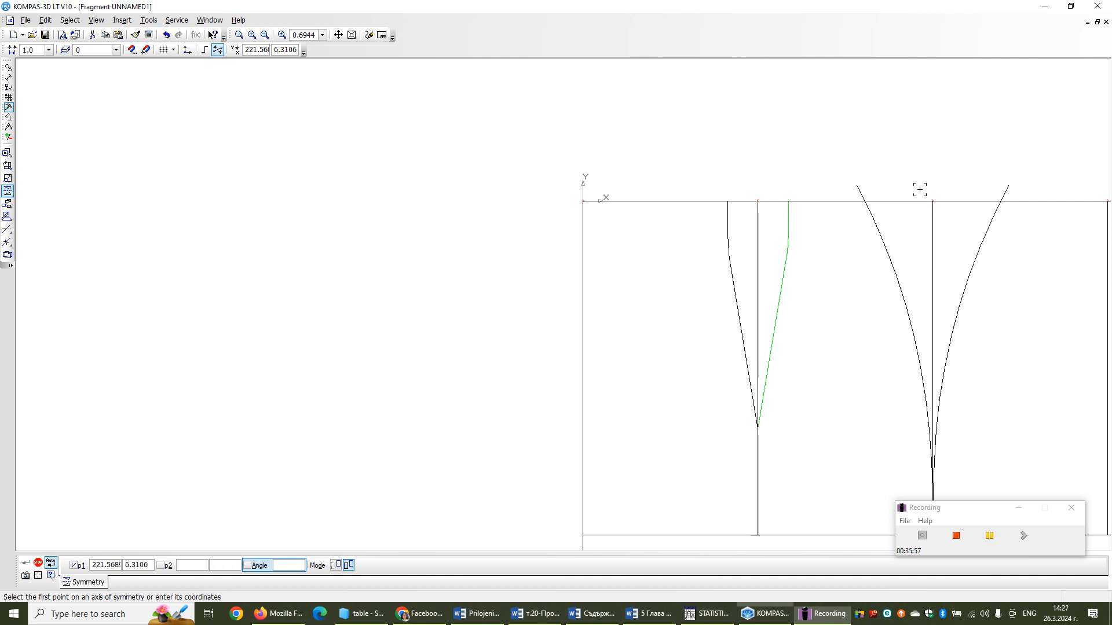
key(Escape)
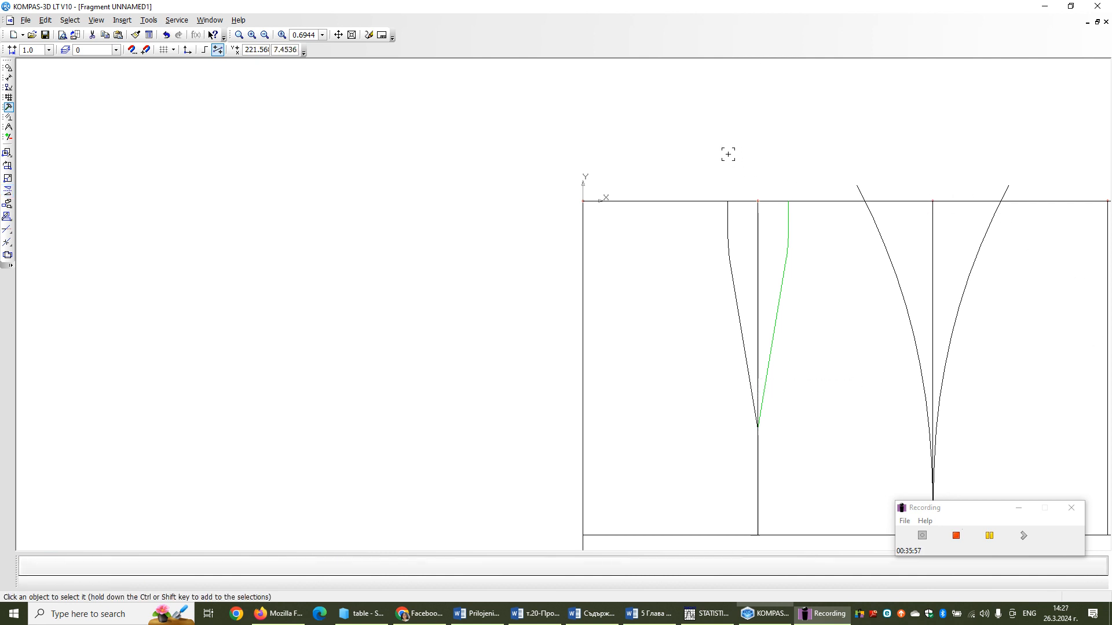
click(728, 154)
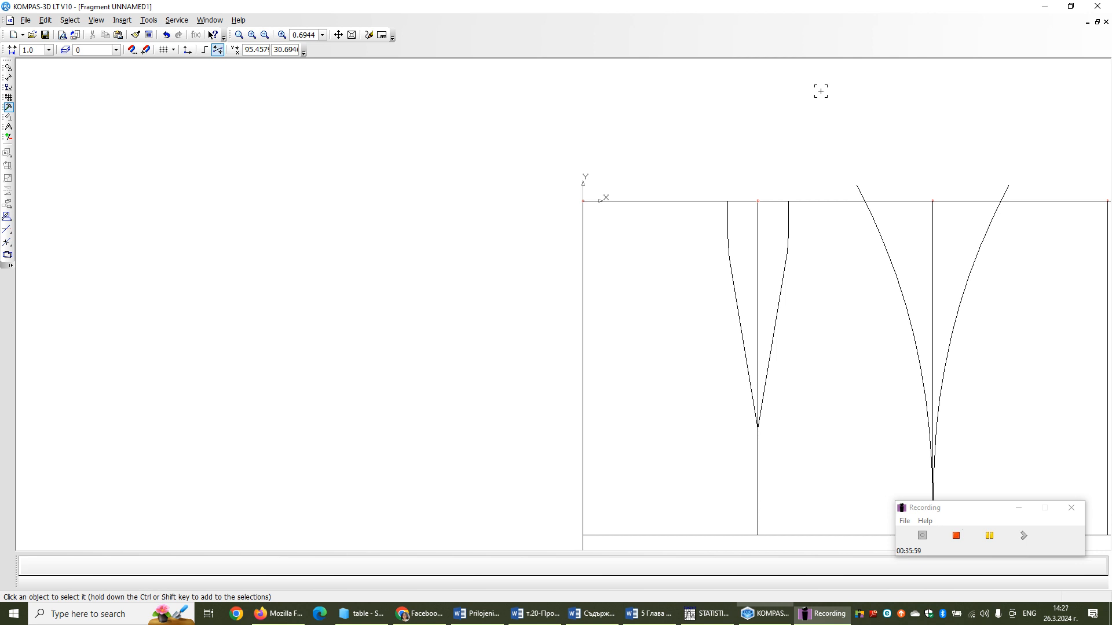
- Draw two concentric circles of diameter 160 and 20 centred on the upper end of the right quarter line
click(338, 35)
mouse_move(771, 318)
mouse_down()
mouse_move(543, 273)
mouse_move(600, 330)
mouse_move(563, 292)
mouse_move(574, 311)
mouse_move(601, 183)
mouse_move(578, 270)
mouse_up()
scroll(600, 330, down, 1)
scroll(575, 276, down, 1)
scroll(570, 313, down, 2)
scroll(565, 280, up, 2)
drag(568, 250, 575, 348)
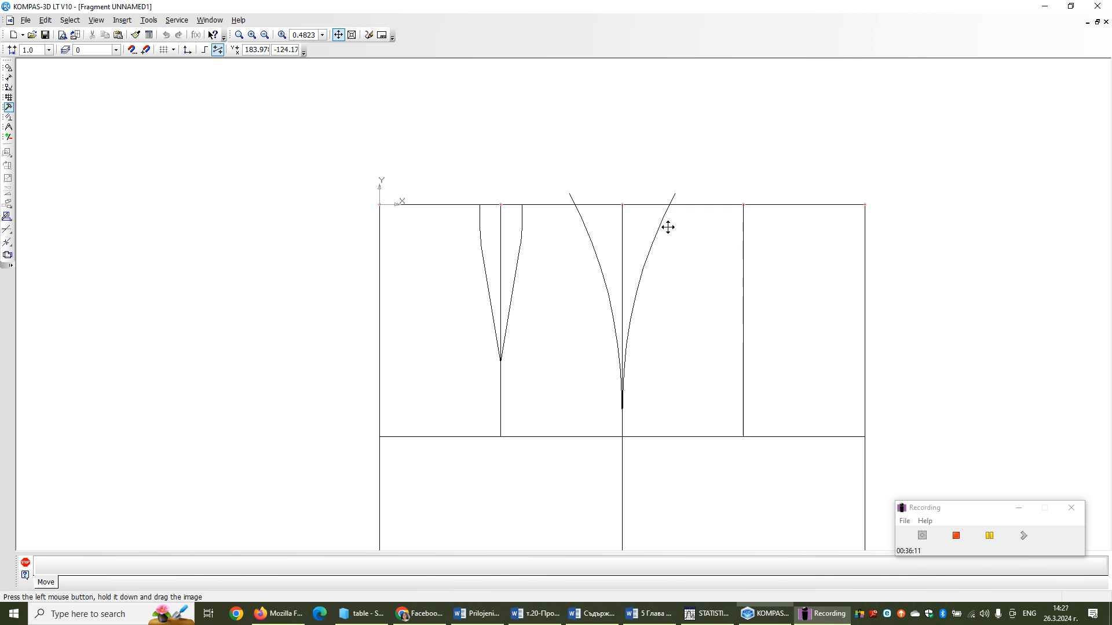
click(8, 68)
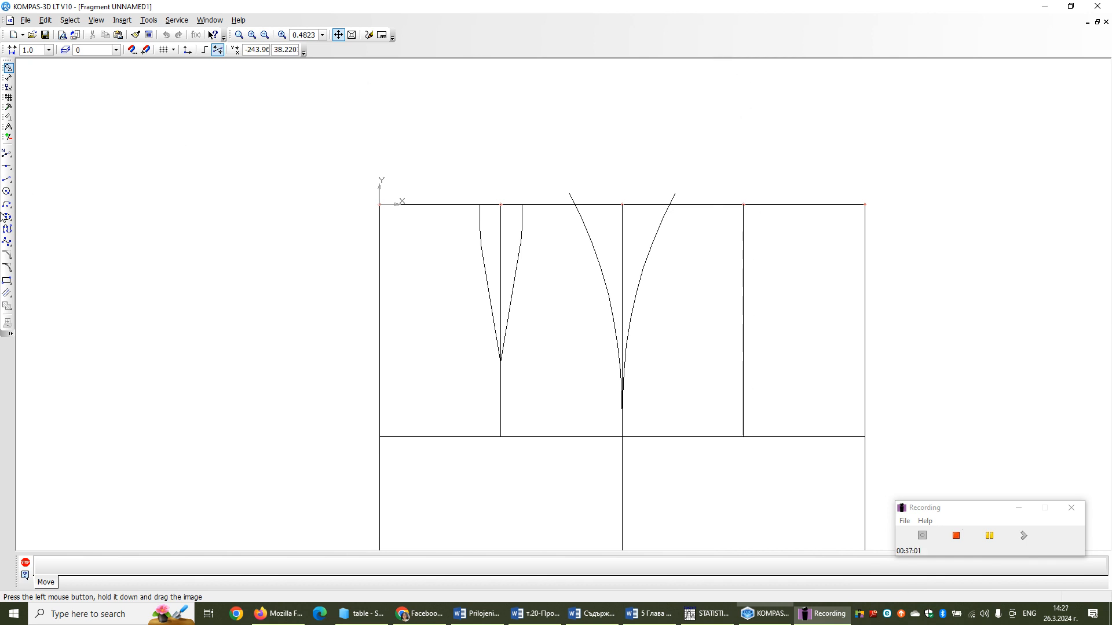
click(7, 191)
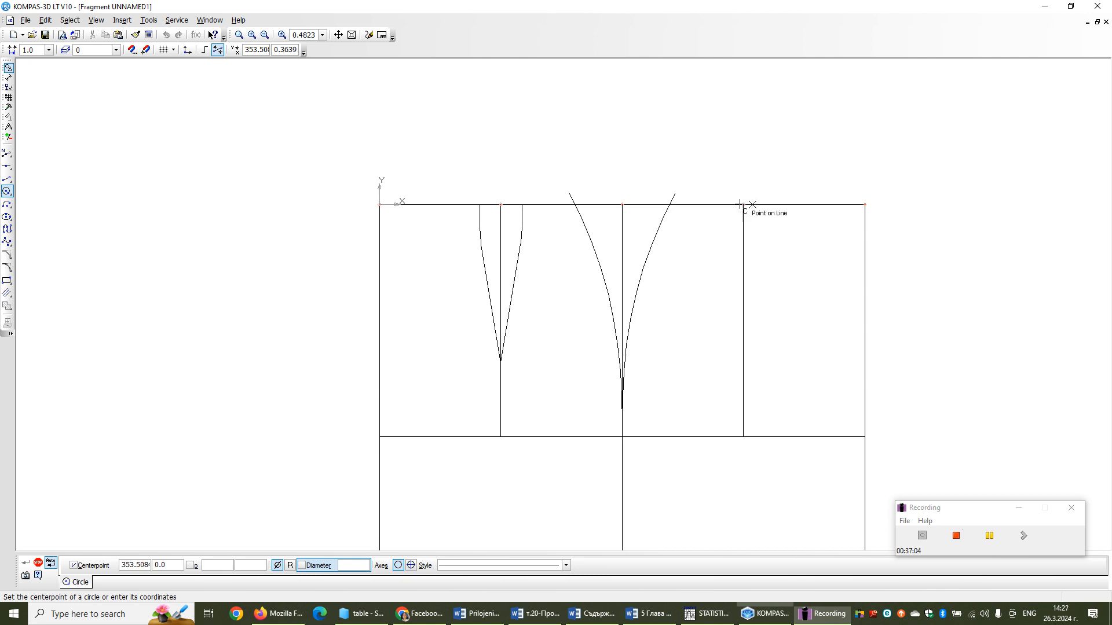
click(744, 204)
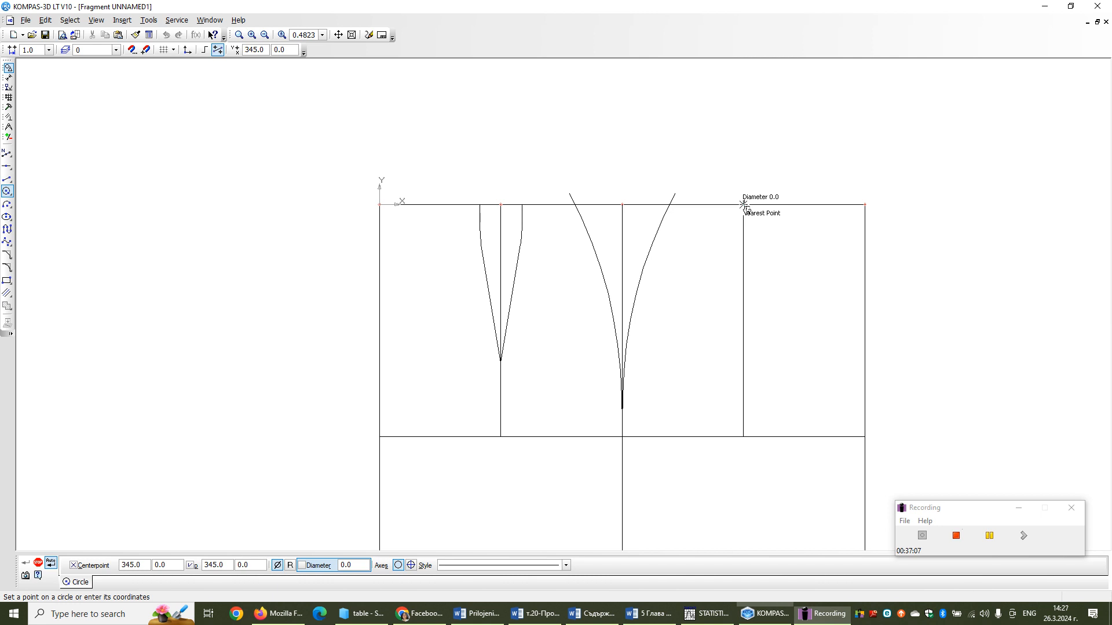
text(160)
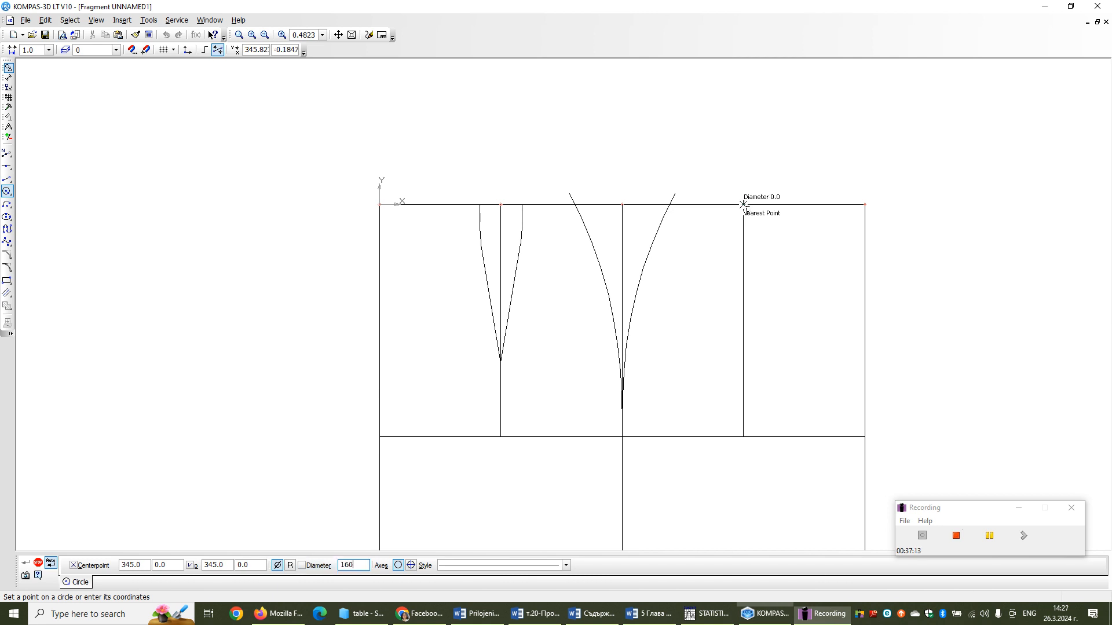
key(Return)
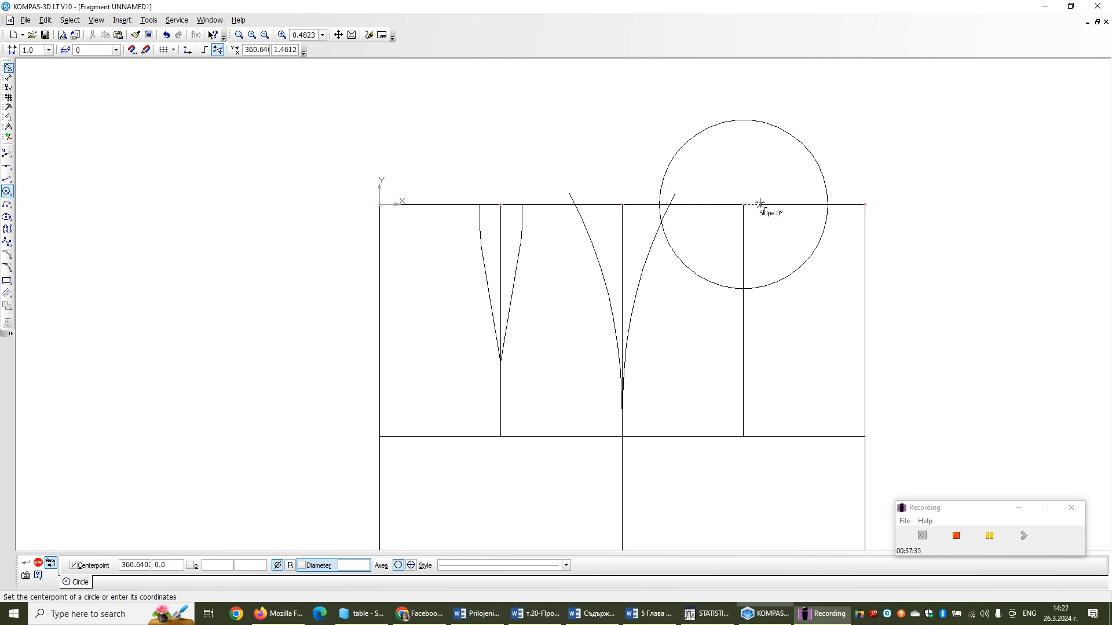
click(744, 205)
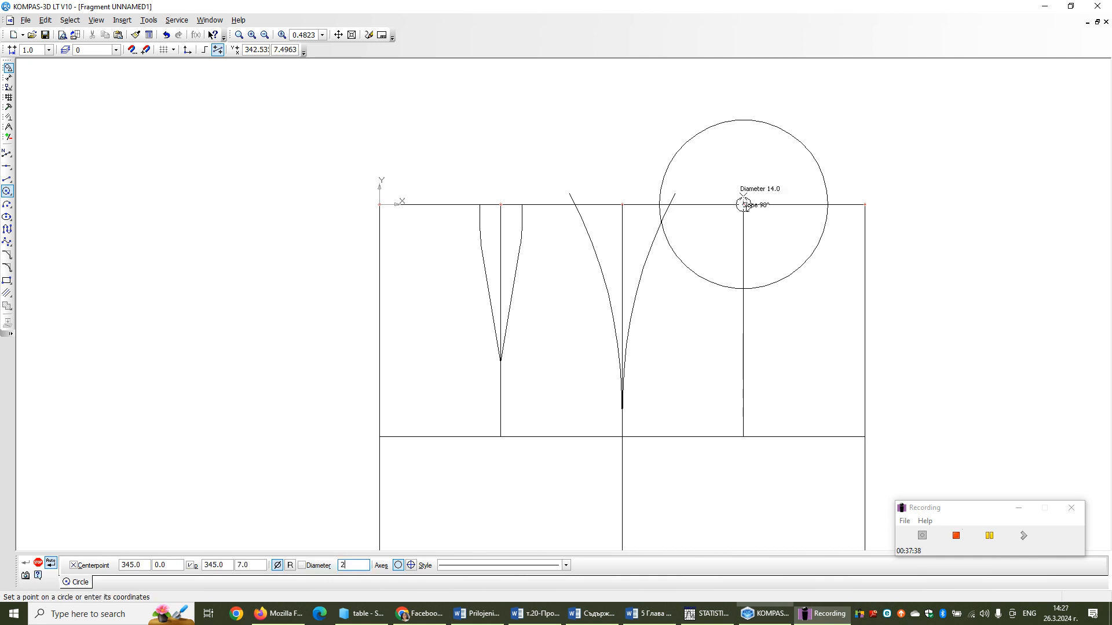
click(743, 195)
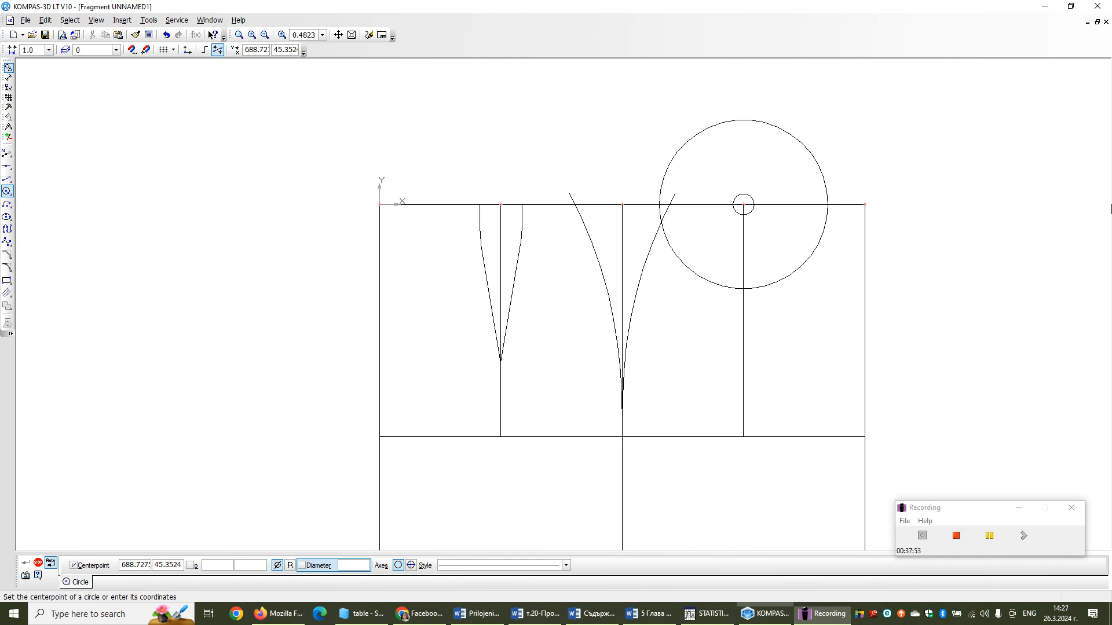
- Draw two slanted dart lines from the small circle's intersections with the horizontal top line to the large circle's lowest point
click(7, 179)
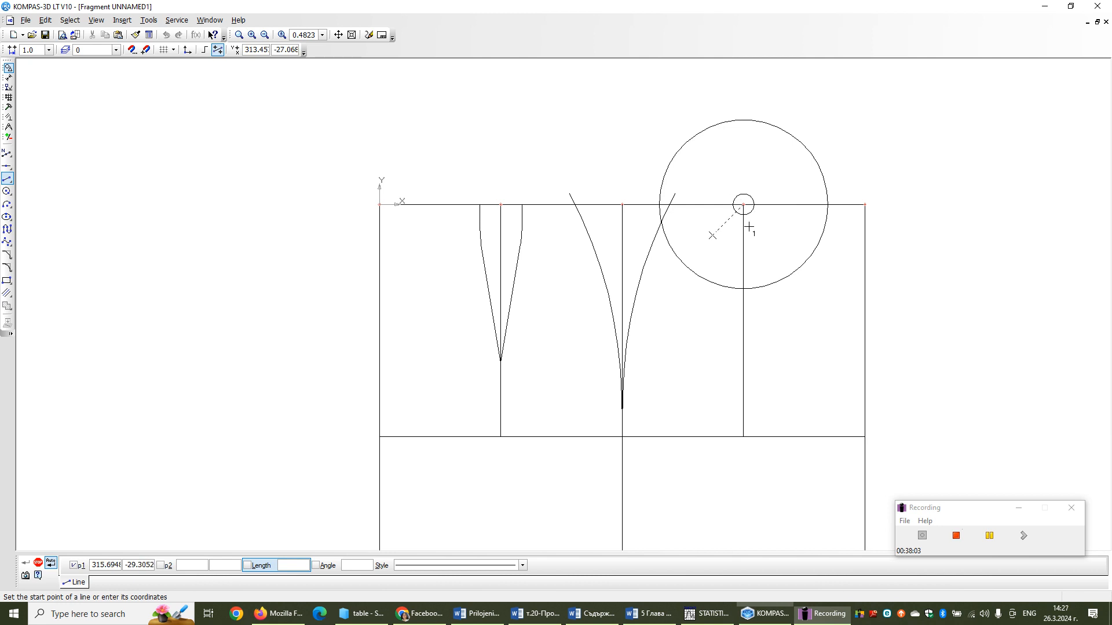
click(734, 205)
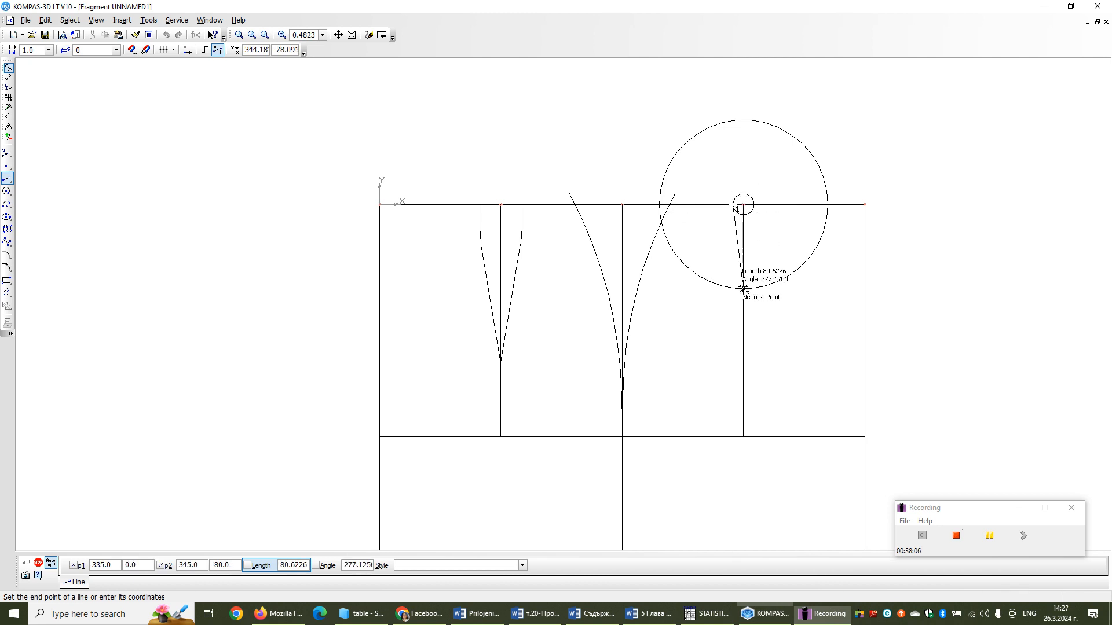
click(744, 288)
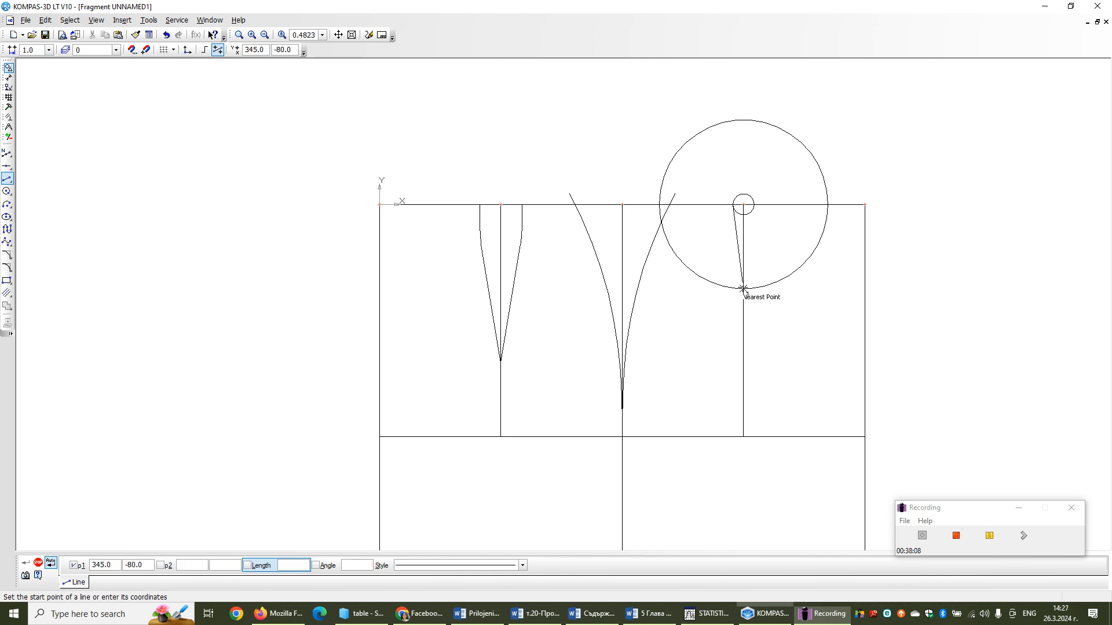
click(755, 205)
click(743, 287)
key(Escape)
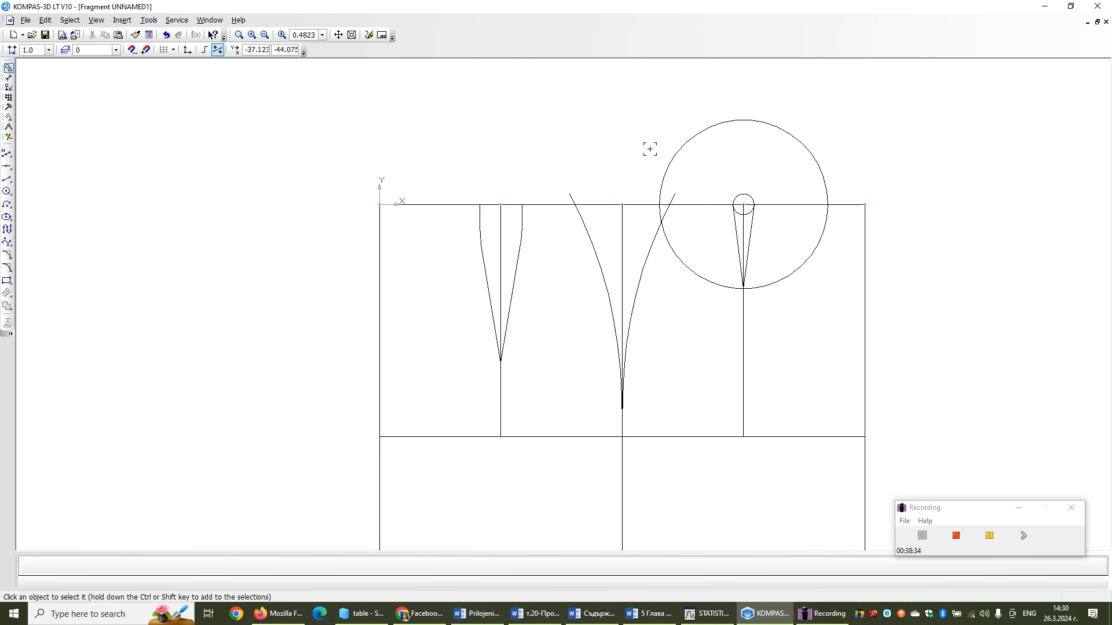
- Delete both construction circles around the right dart
click(666, 166)
shift+click(734, 205)
key(Delete)
middle_drag(876, 270, 884, 252)
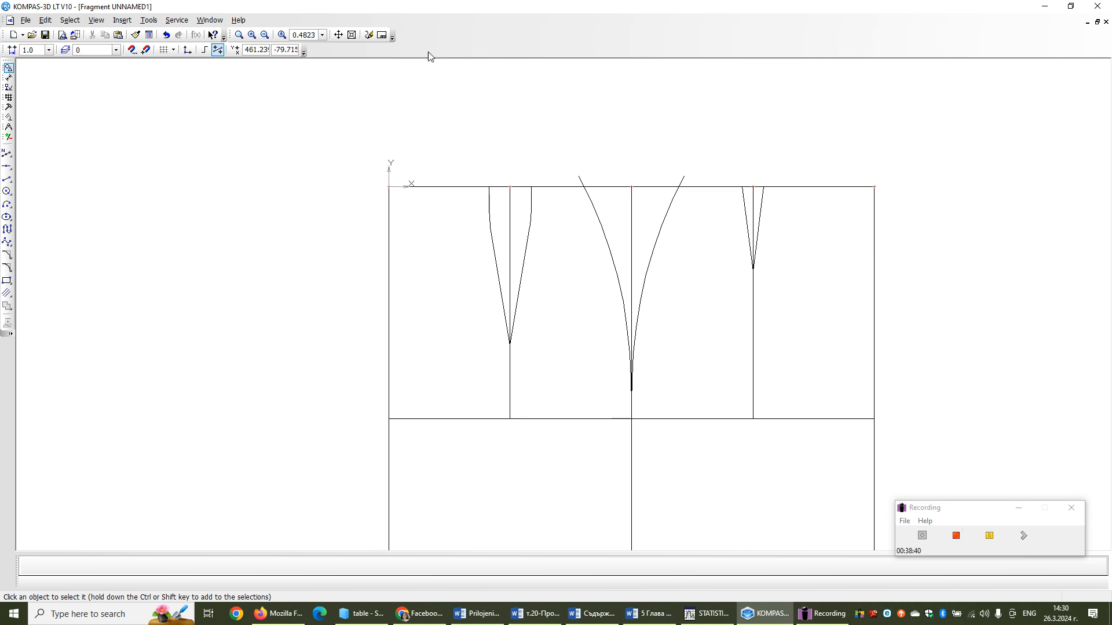
- Draw an order 4 NURBS curve from the left dart's upper right corner, through two points on the top line, to the left neckline curve's upper end
click(339, 36)
mouse_move(660, 283)
mouse_down()
mouse_move(641, 238)
mouse_move(667, 263)
mouse_move(658, 241)
mouse_up()
scroll(640, 238, down, 2)
scroll(658, 243, up, 1)
scroll(657, 246, down, 1)
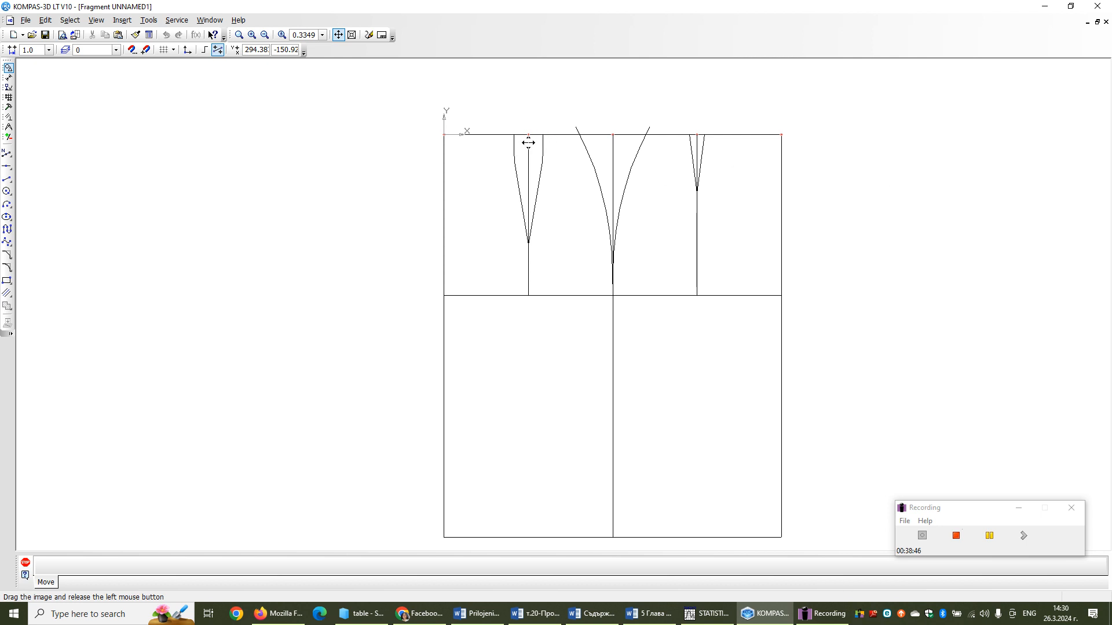
scroll(486, 144, up, 1)
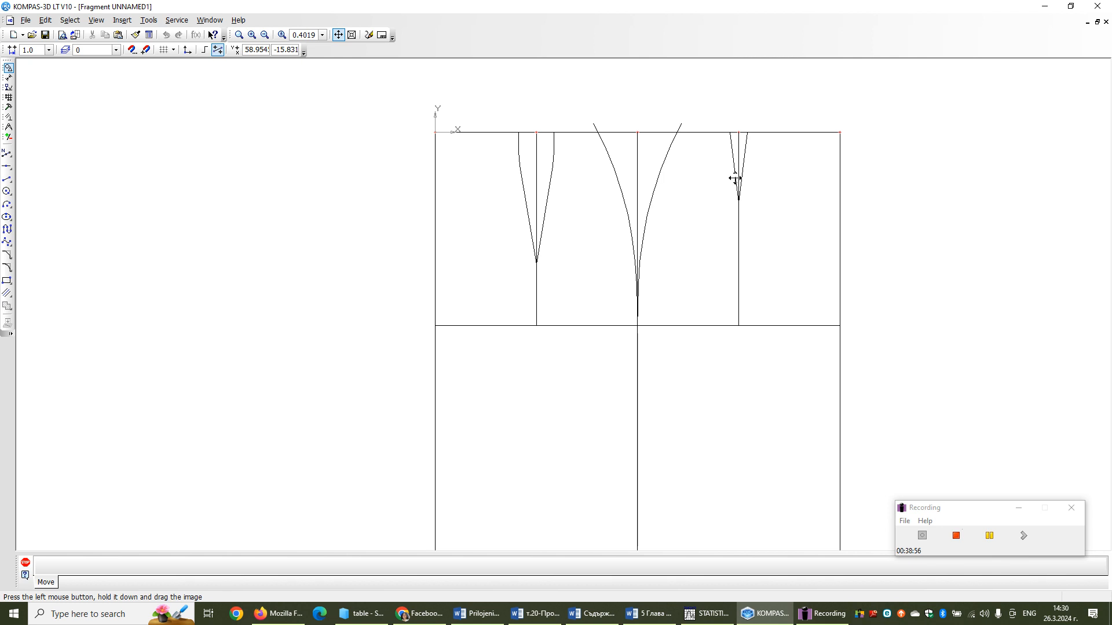
click(7, 242)
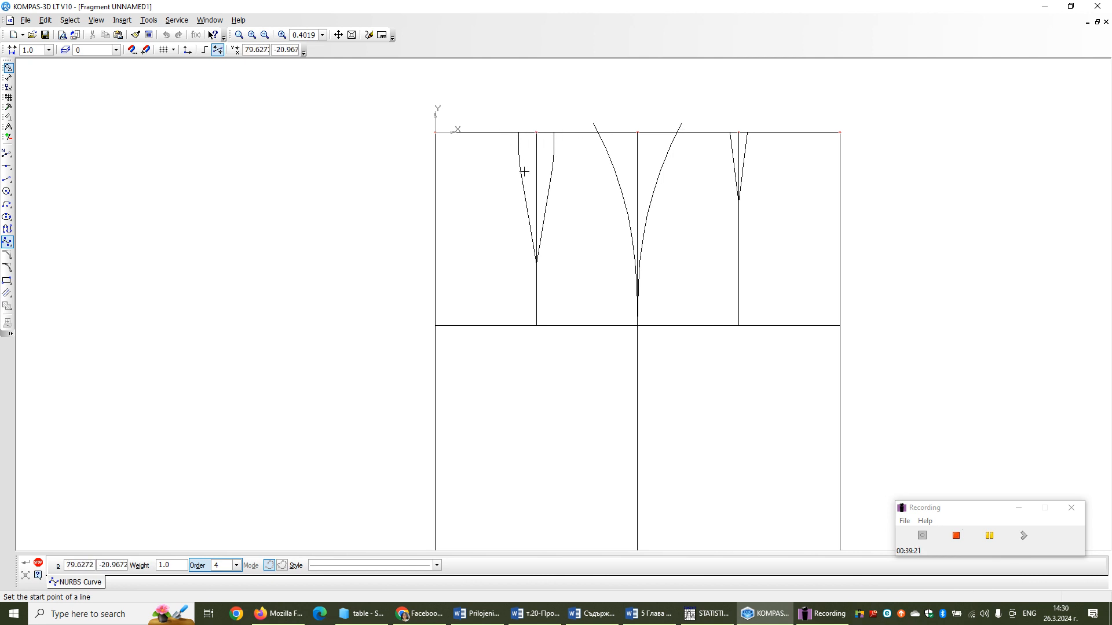
scroll(521, 139, up, 3)
click(338, 35)
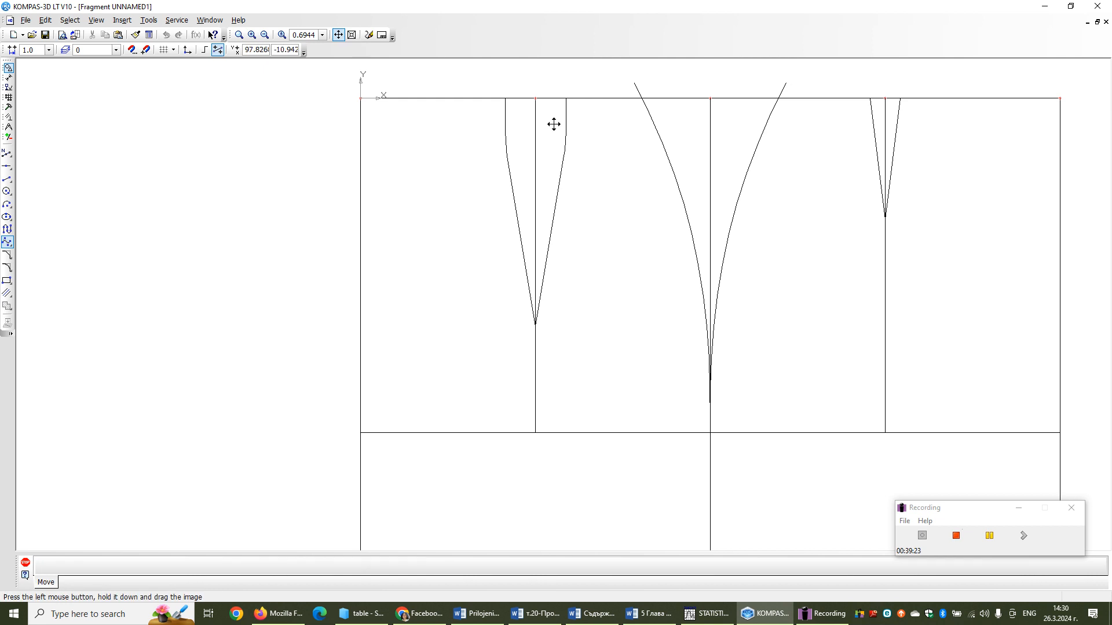
drag(558, 108, 503, 237)
scroll(504, 237, up, 2)
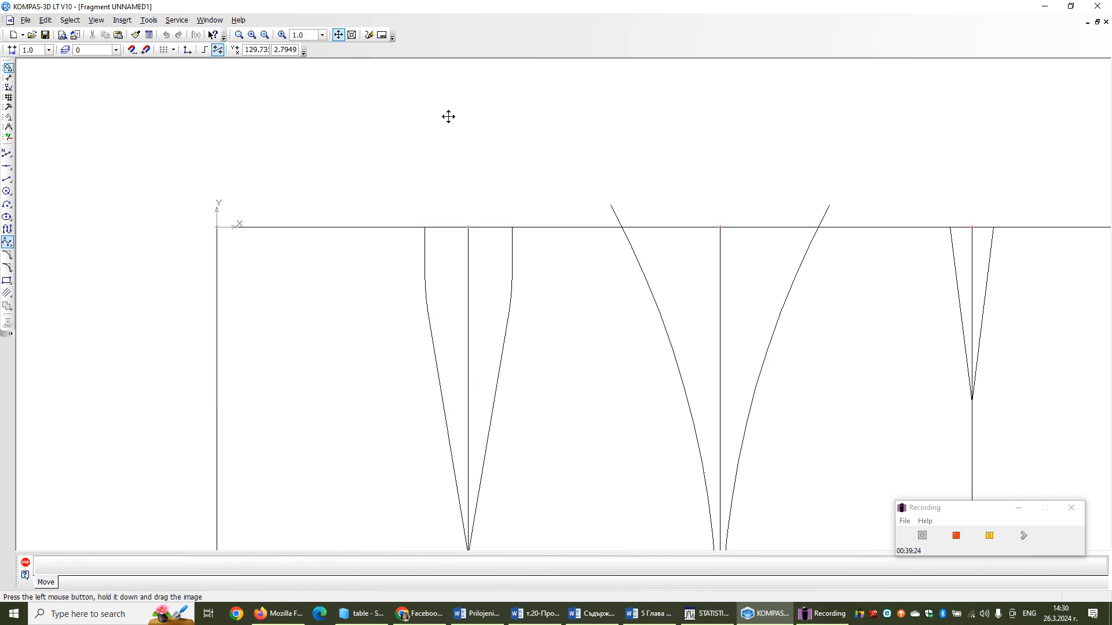
click(340, 34)
click(512, 226)
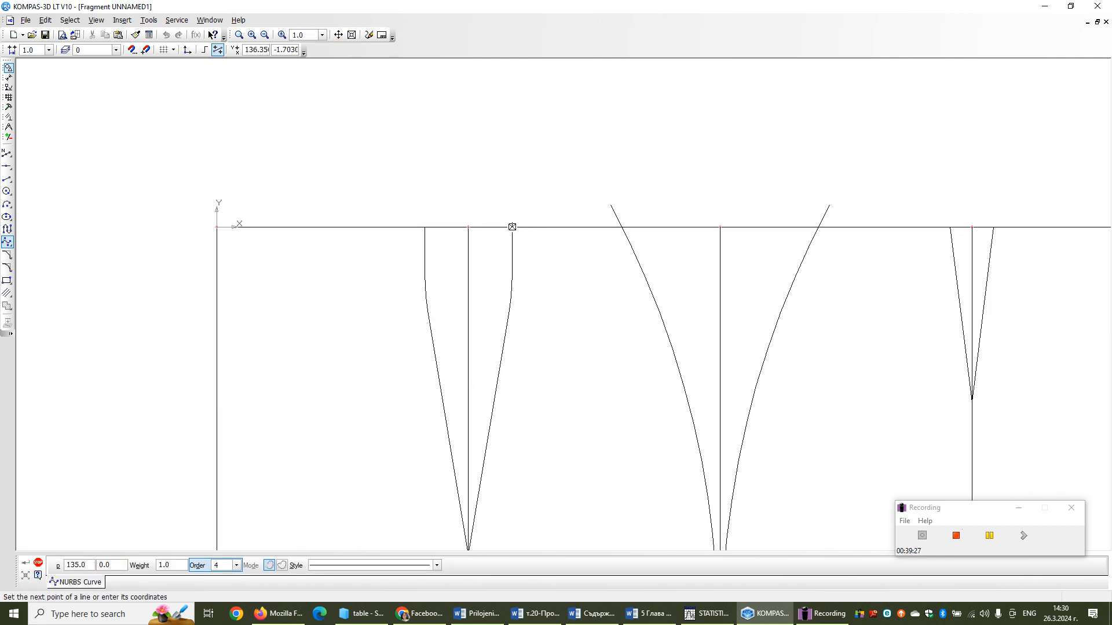
click(543, 227)
click(569, 226)
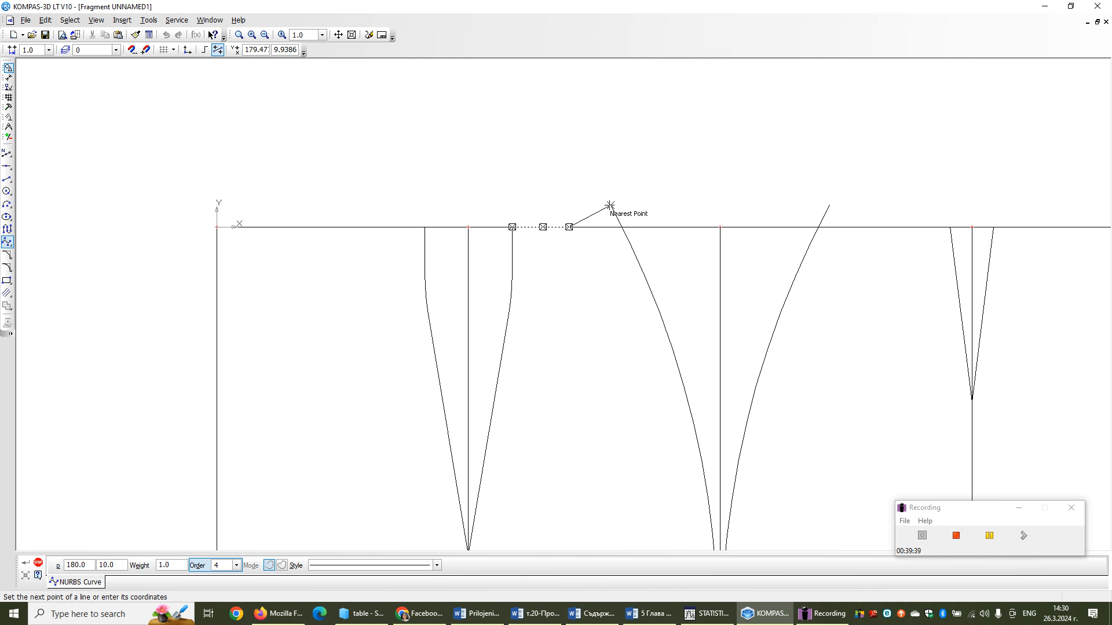
click(610, 205)
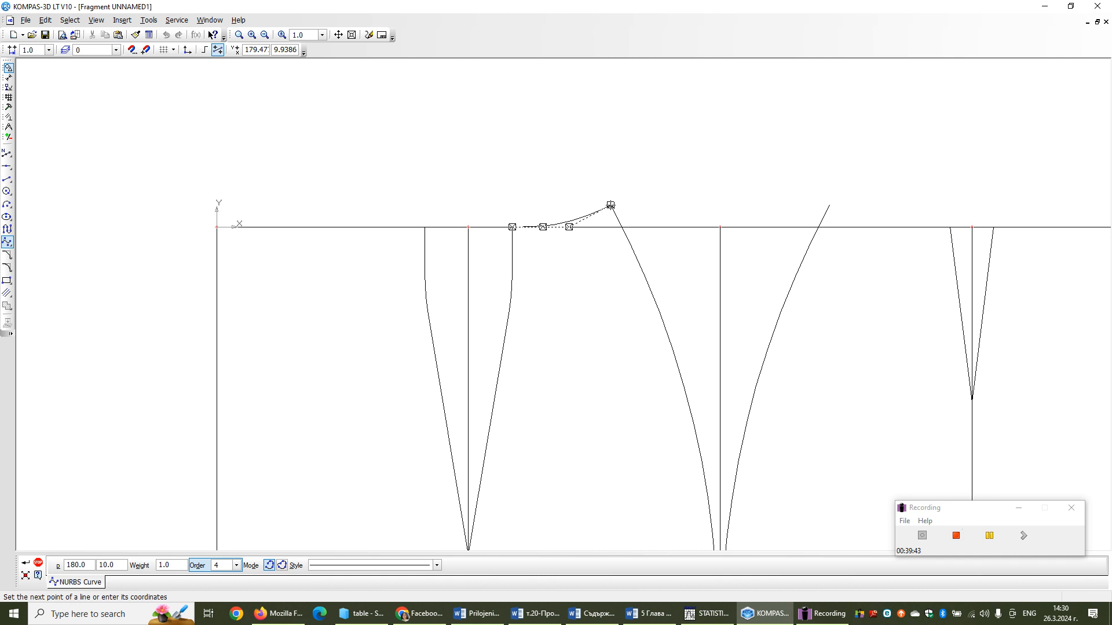
right_click(610, 205)
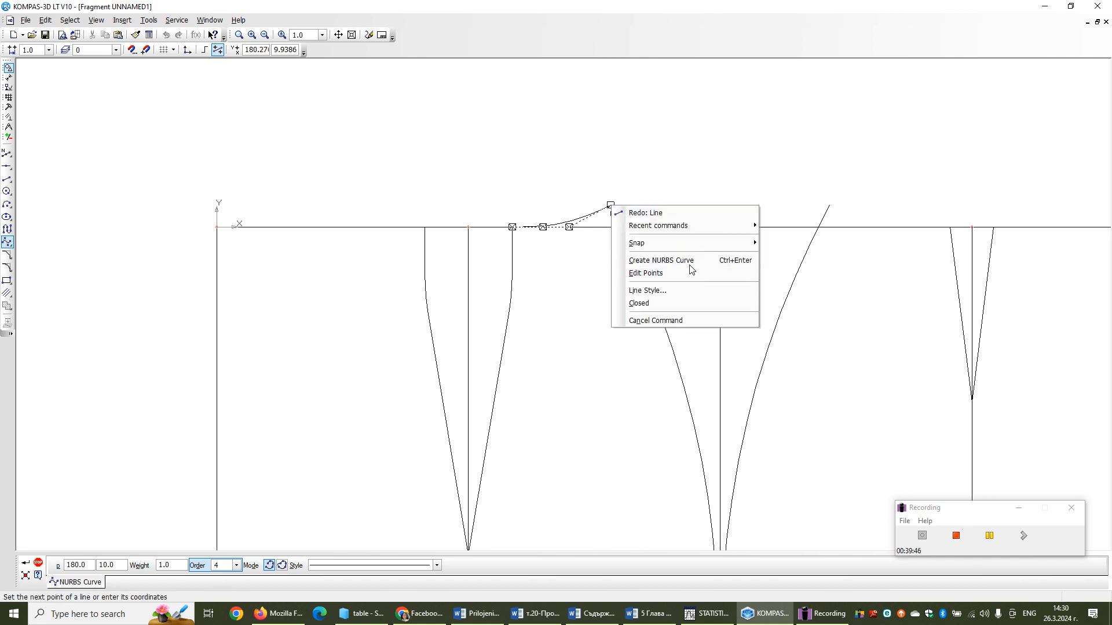
click(687, 262)
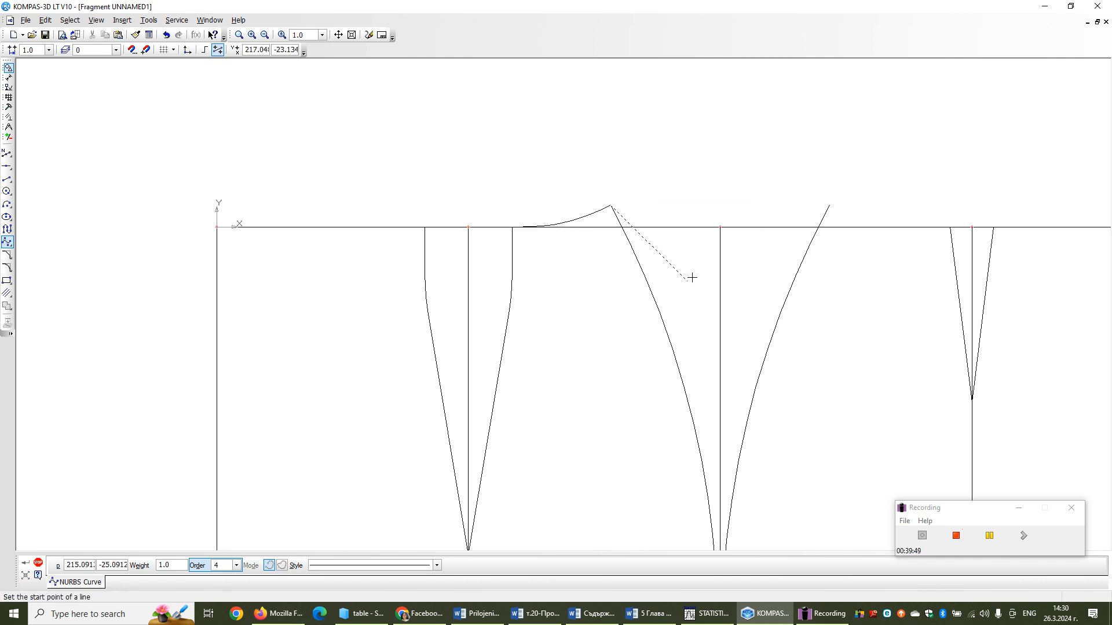
- Examine the new NURBS curve and its joins with the top line and the left neckline curve up close
scroll(690, 278, down, 3)
scroll(434, 288, up, 3)
scroll(590, 249, up, 2)
scroll(666, 209, down, 2)
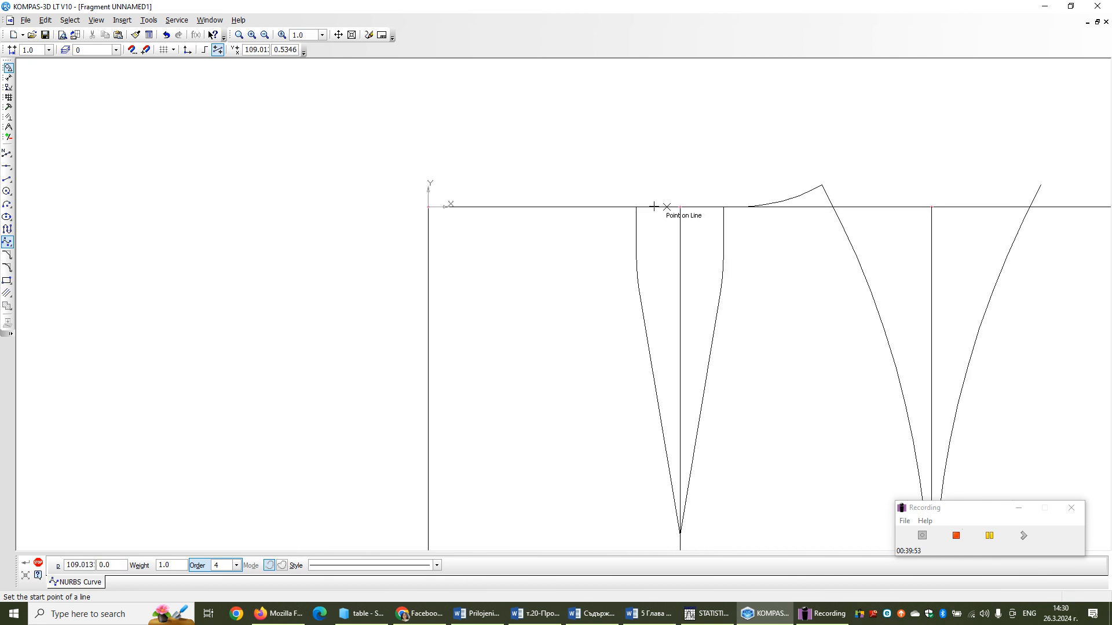
scroll(637, 205, down, 1)
key(Escape)
click(764, 201)
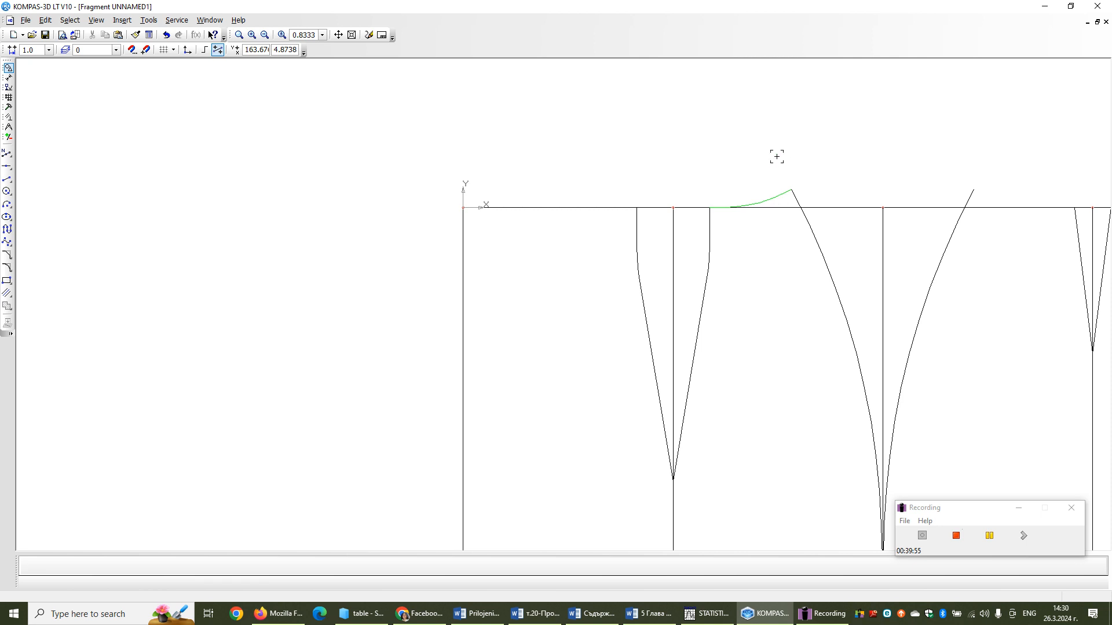
click(799, 200)
scroll(826, 165, up, 6)
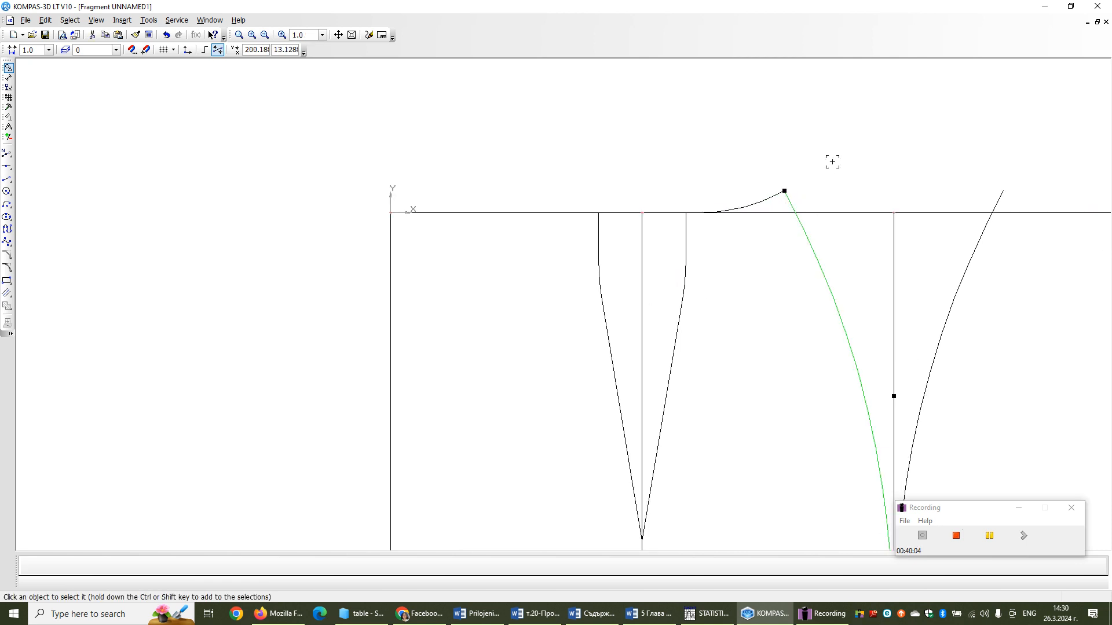
key(Escape)
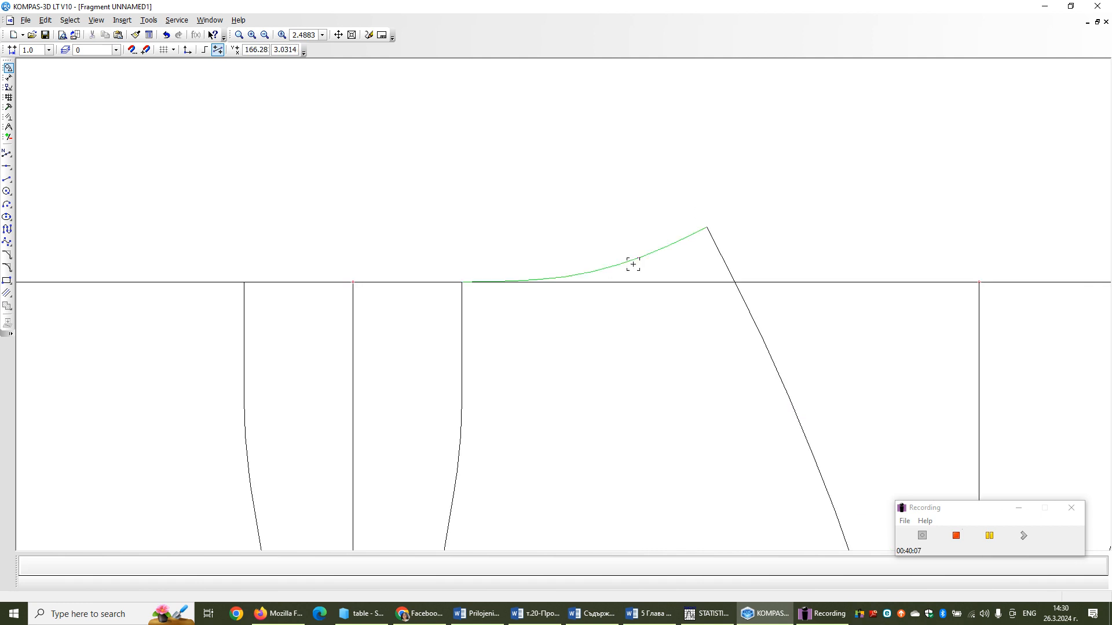
- Reshape the left top-edge NURBS curve by shifting its second control point slightly toward the dart and raising the third above the top line
click(593, 283)
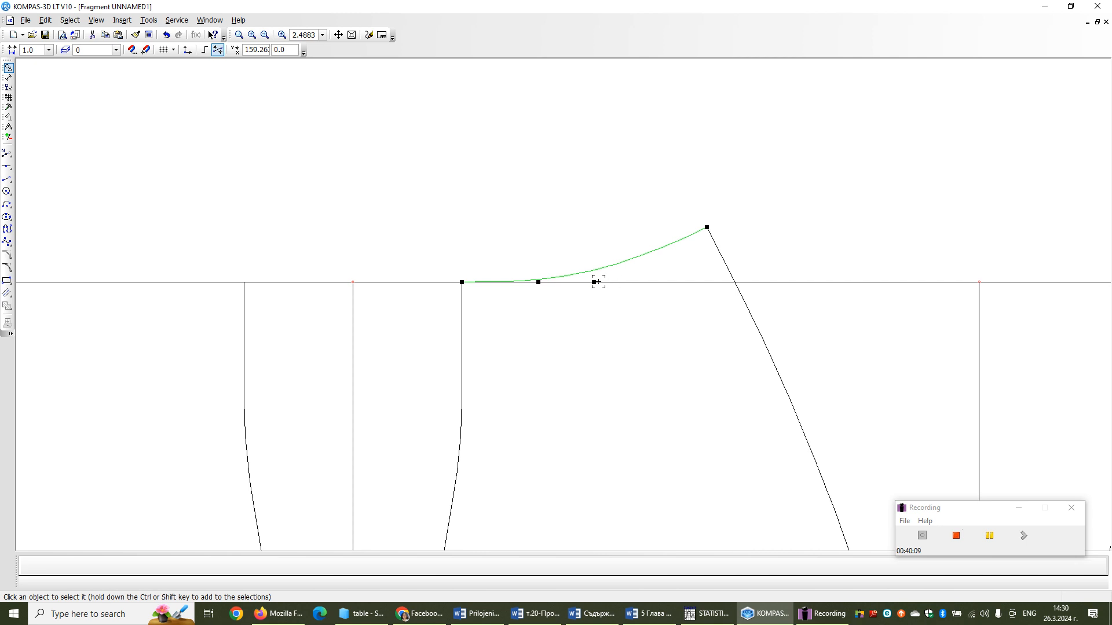
drag(538, 282, 533, 282)
click(816, 170)
click(647, 251)
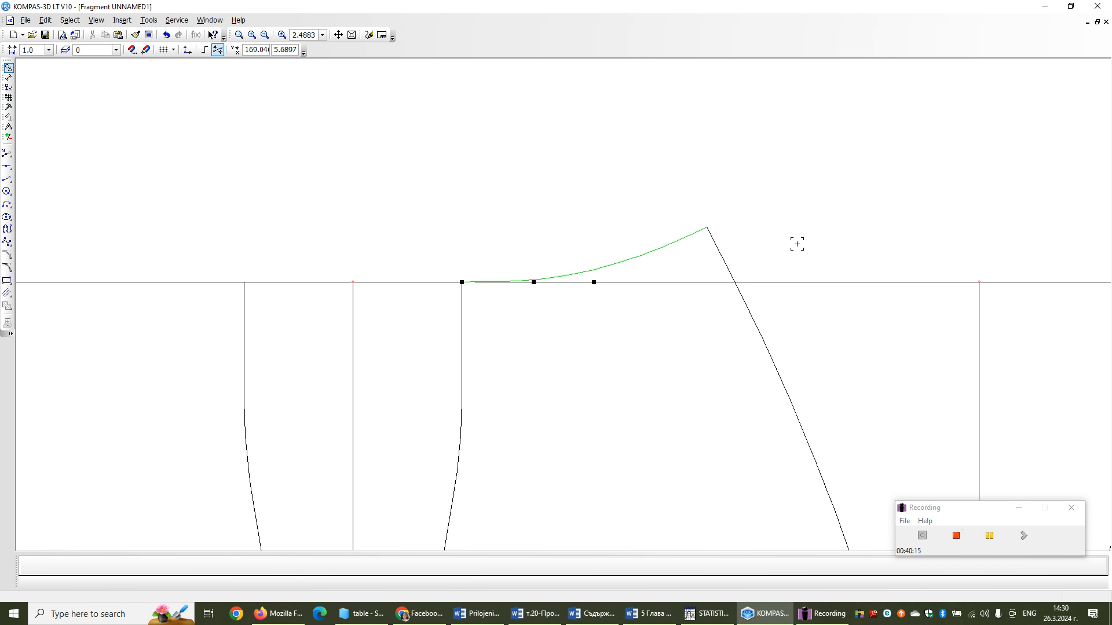
drag(597, 285, 598, 281)
click(609, 271)
click(617, 271)
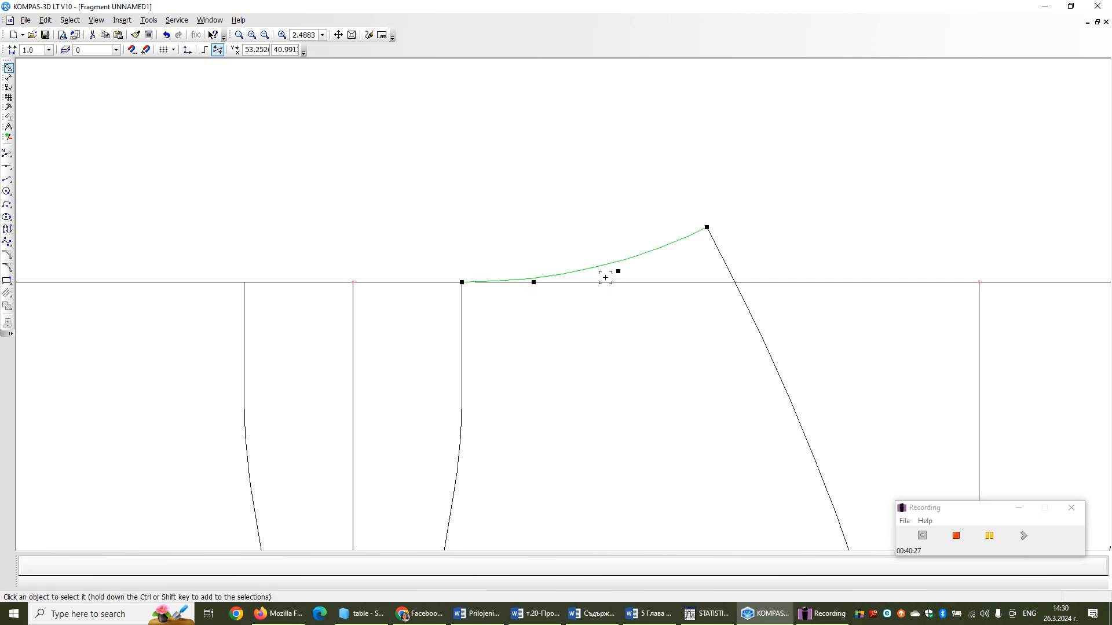
- Move the left top-edge curve's second control point slightly away from the dart and raise its third control point further
drag(534, 282, 541, 282)
mouse_move(618, 271)
mouse_down()
mouse_move(629, 267)
mouse_move(622, 260)
mouse_up()
click(784, 206)
scroll(809, 215, down, 6)
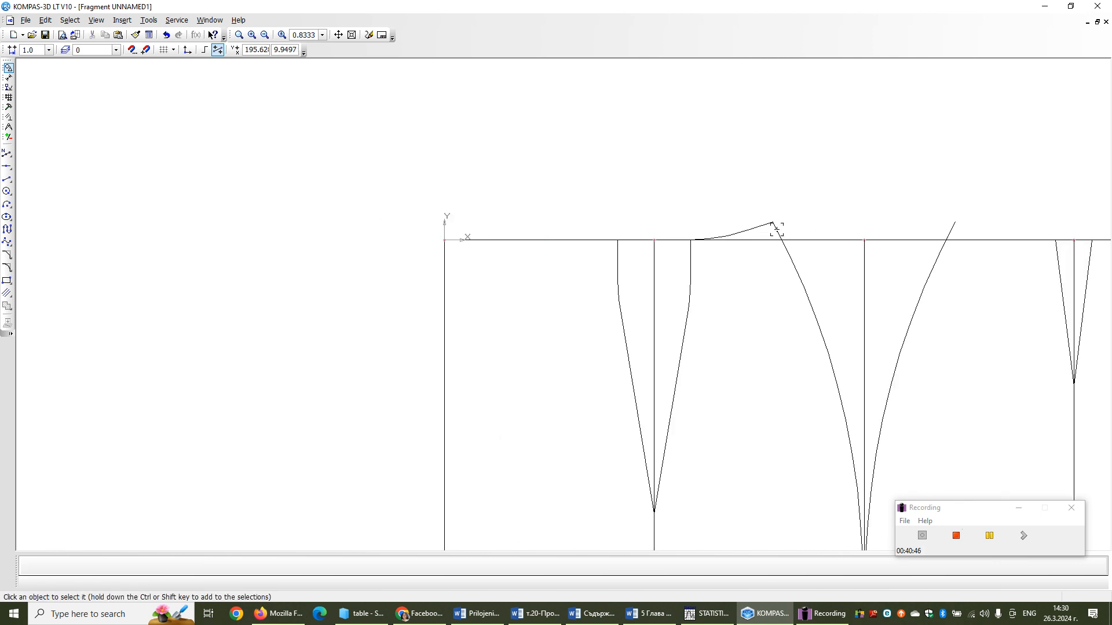
- Fine-tune the second control point of the left top-edge curve along the horizontal line for a smooth transition from the dart
scroll(754, 231, up, 10)
click(622, 246)
drag(519, 285, 487, 285)
click(646, 180)
scroll(718, 184, down, 1)
click(793, 191)
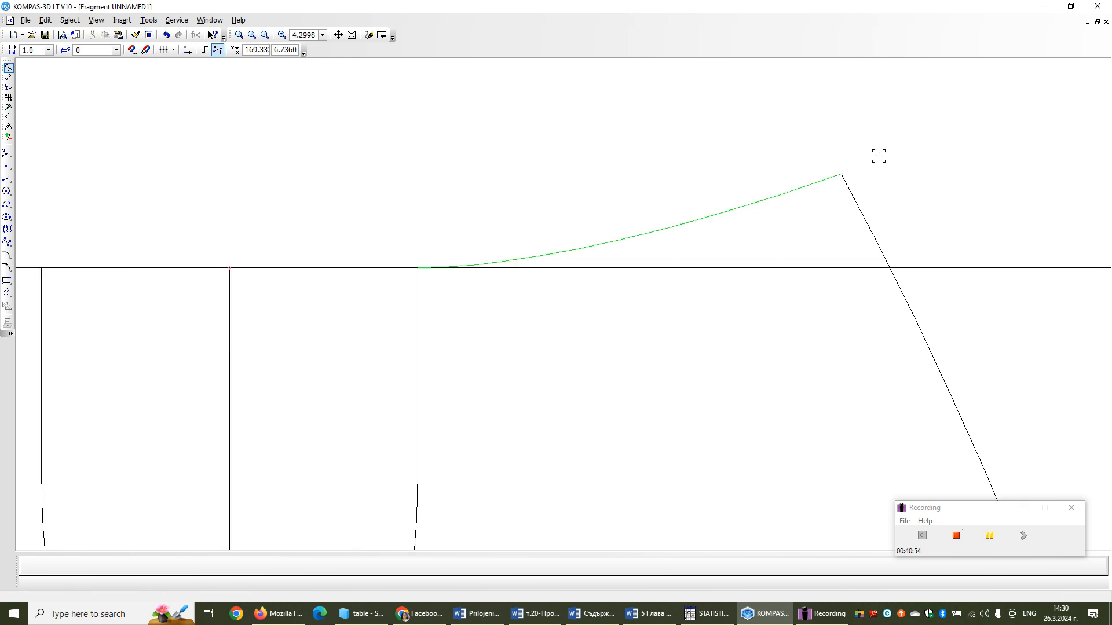
drag(526, 268, 553, 267)
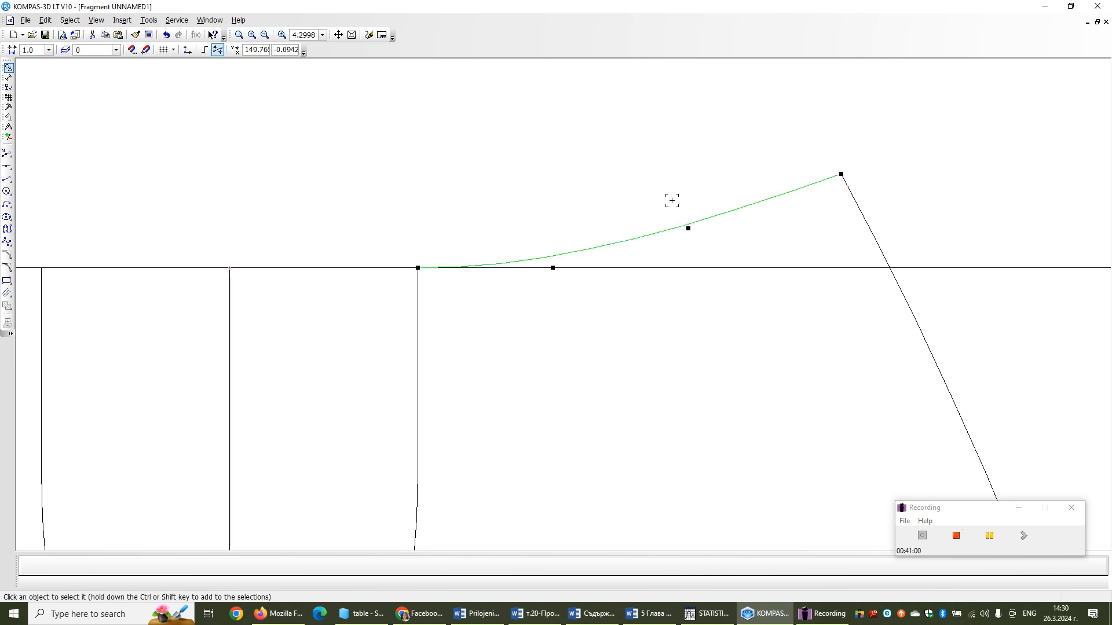
drag(551, 268, 541, 269)
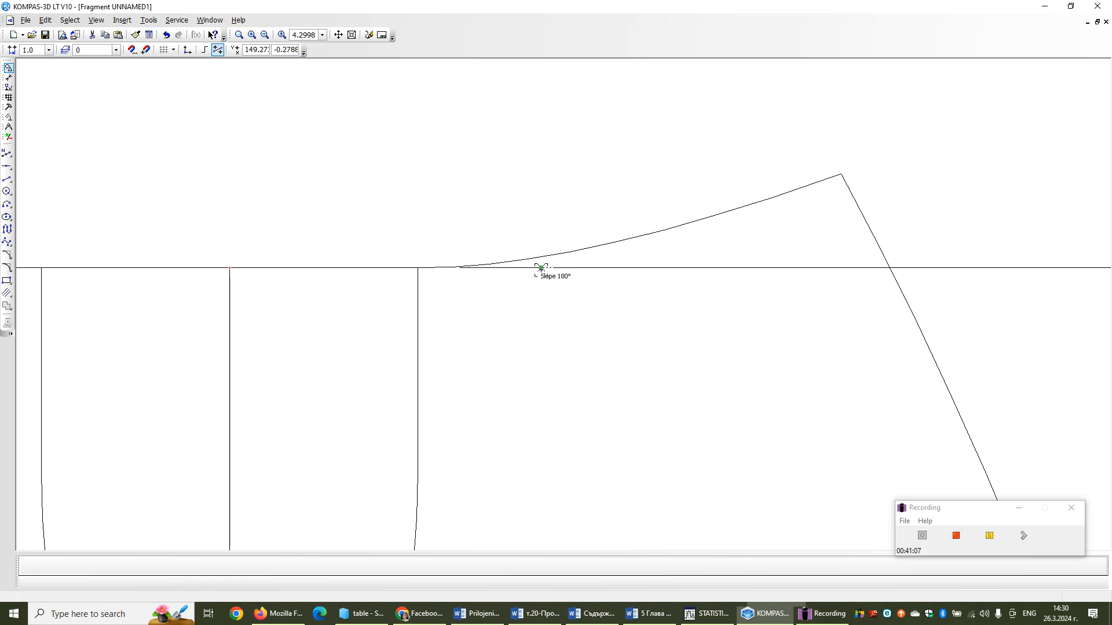
click(642, 177)
click(698, 223)
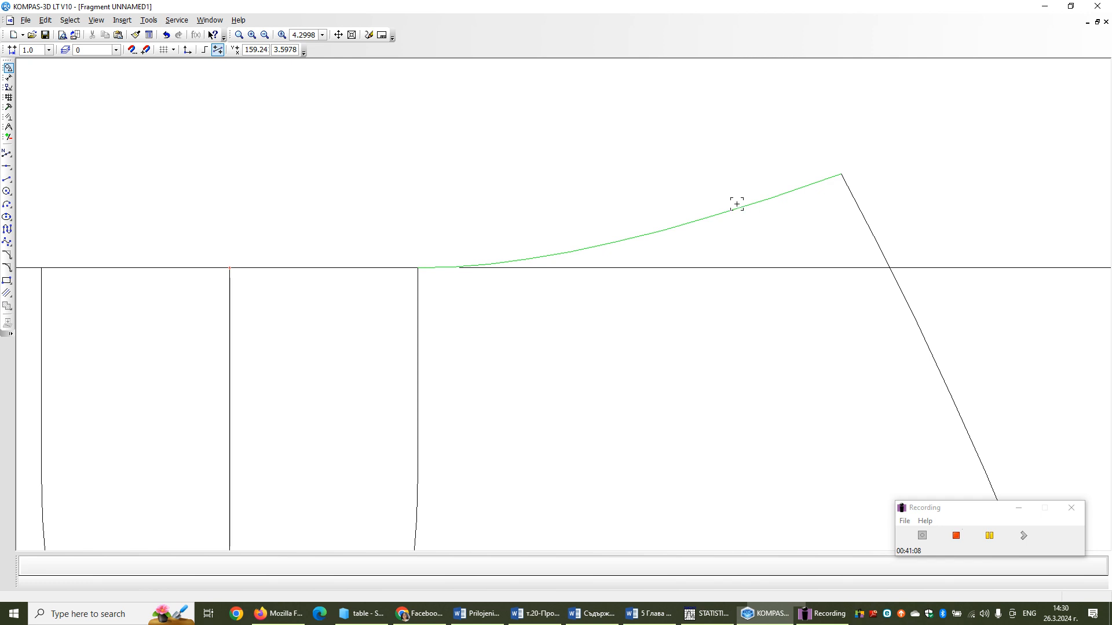
- Lower the third control point of the left top-edge curve slightly to deepen the curve near the side curve's upper end
scroll(733, 208, down, 5)
scroll(802, 176, down, 3)
click(955, 151)
scroll(746, 235, up, 1)
scroll(745, 234, up, 5)
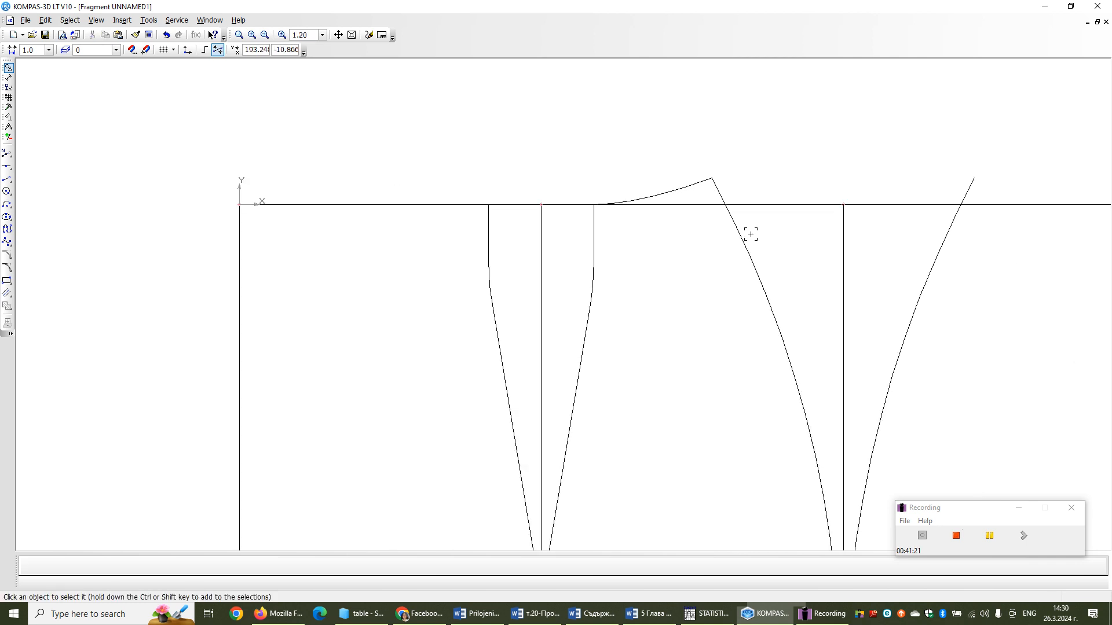
click(572, 118)
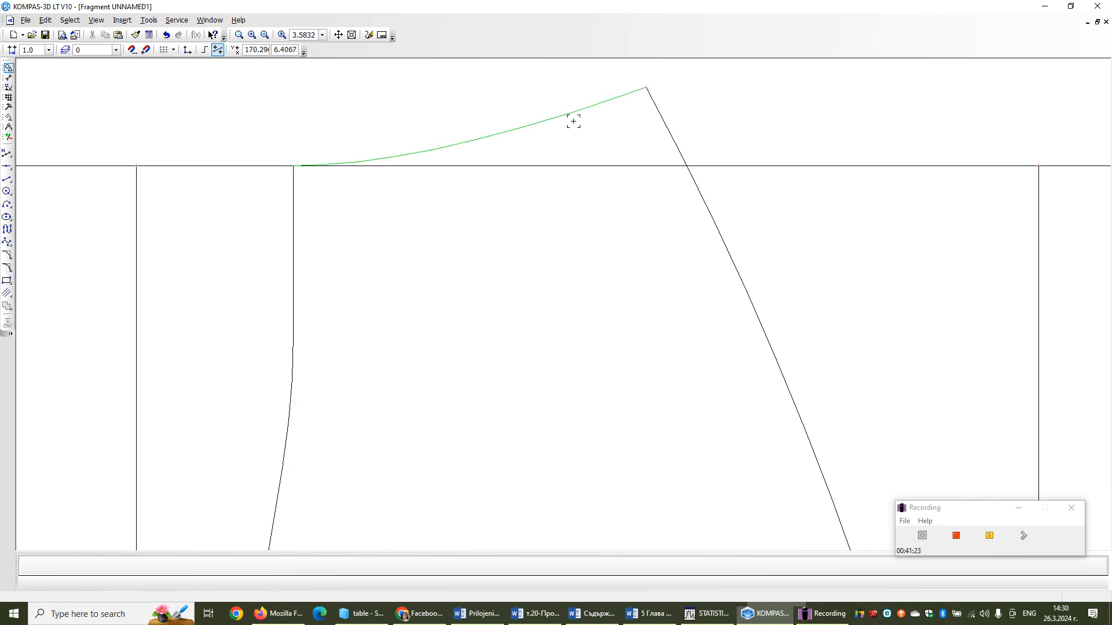
click(524, 133)
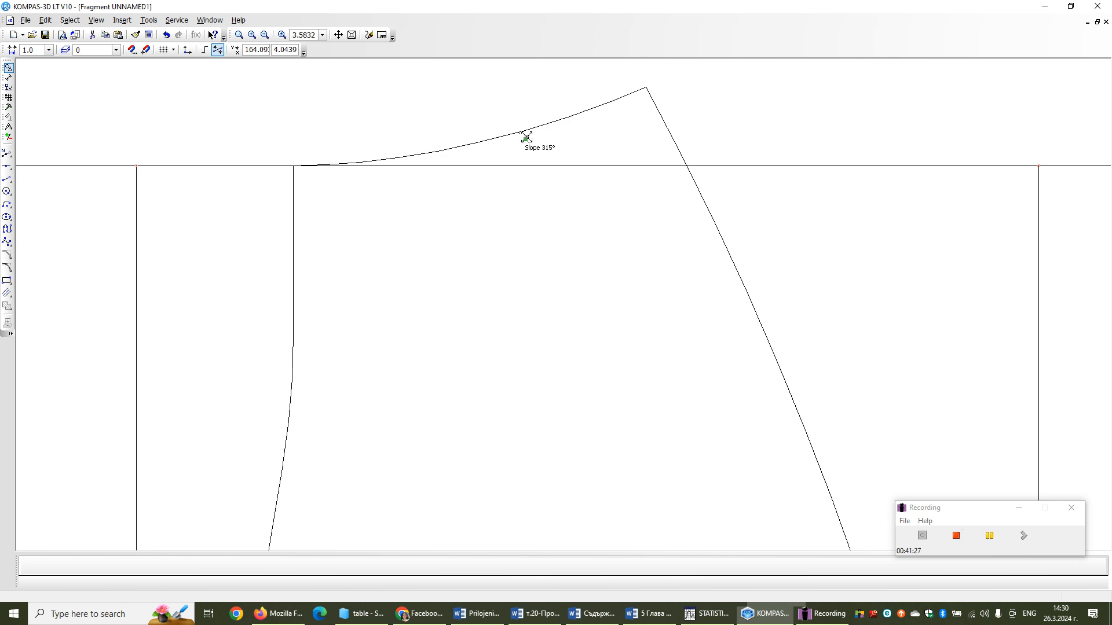
click(522, 139)
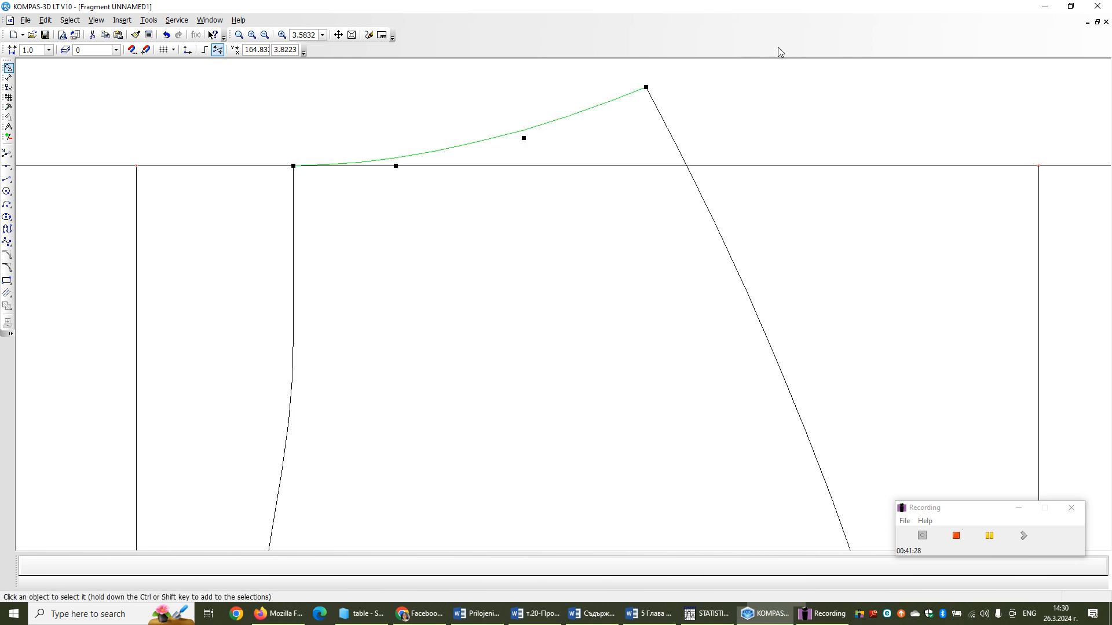
click(782, 79)
scroll(782, 78, down, 2)
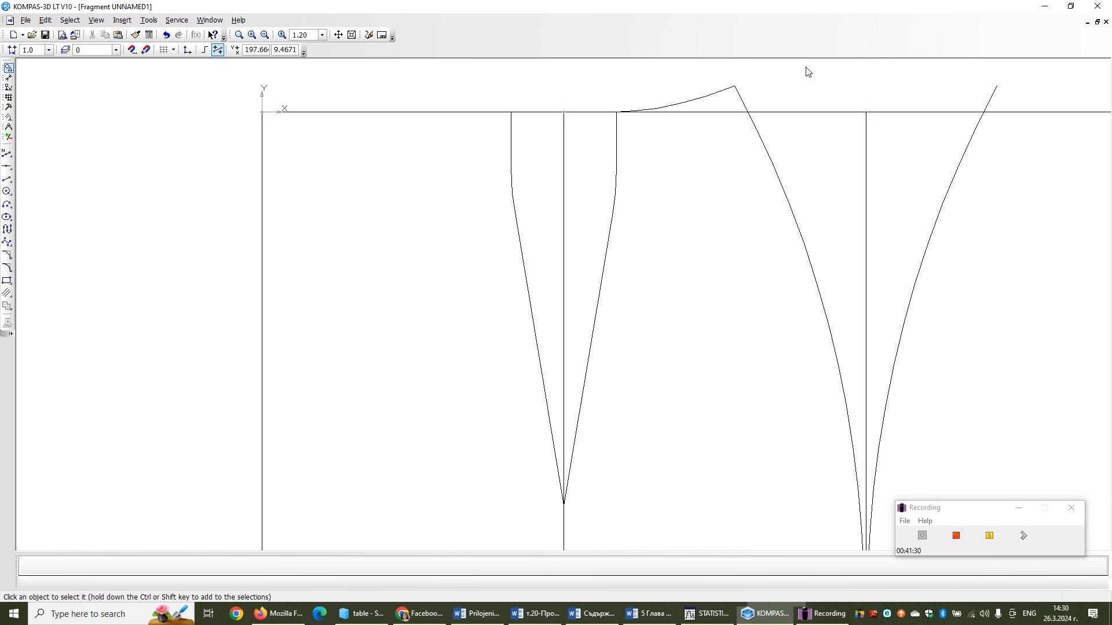
- Draw an order 4 NURBS curve from the right dart's upper left corner through about (321, 0) and (294, 4) to the right side curve's upper end
click(338, 35)
drag(695, 204, 444, 293)
scroll(503, 262, up, 1)
scroll(513, 262, down, 1)
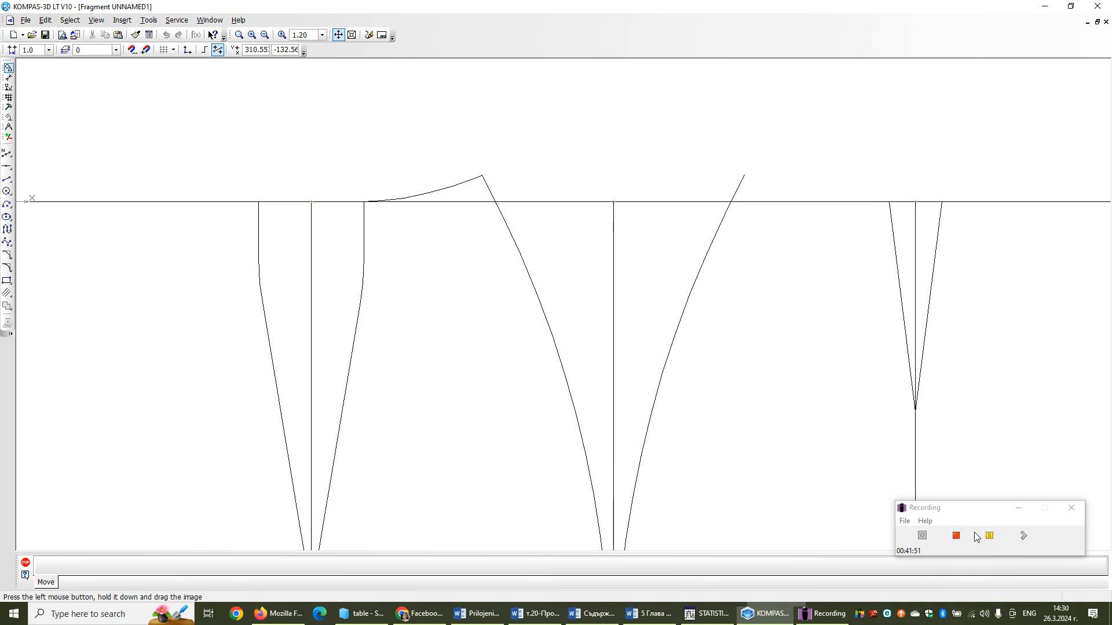
click(990, 534)
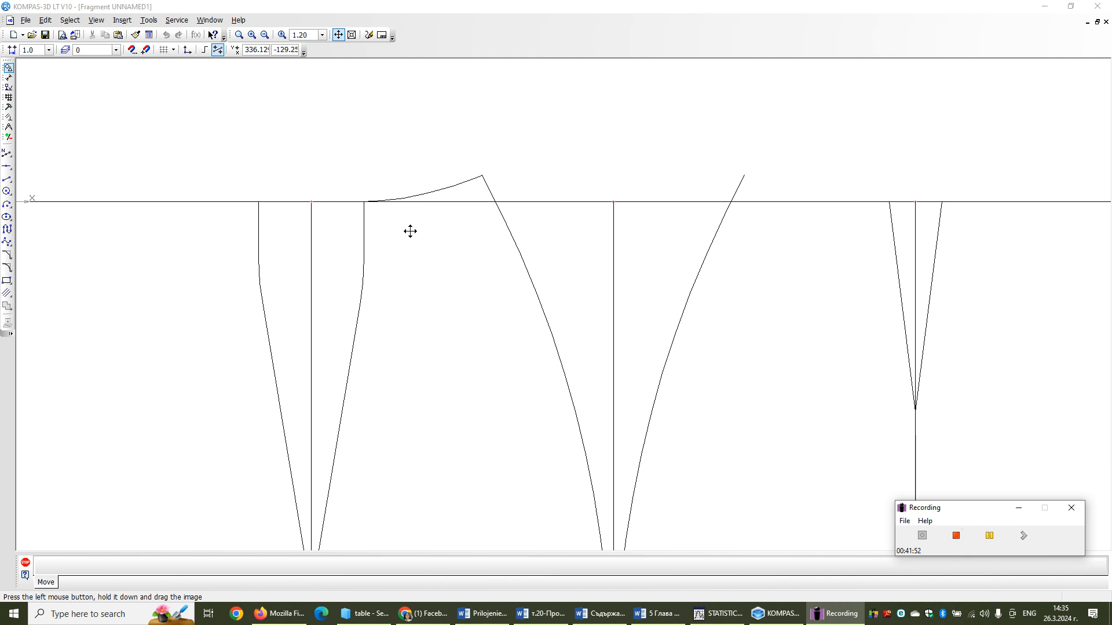
click(338, 34)
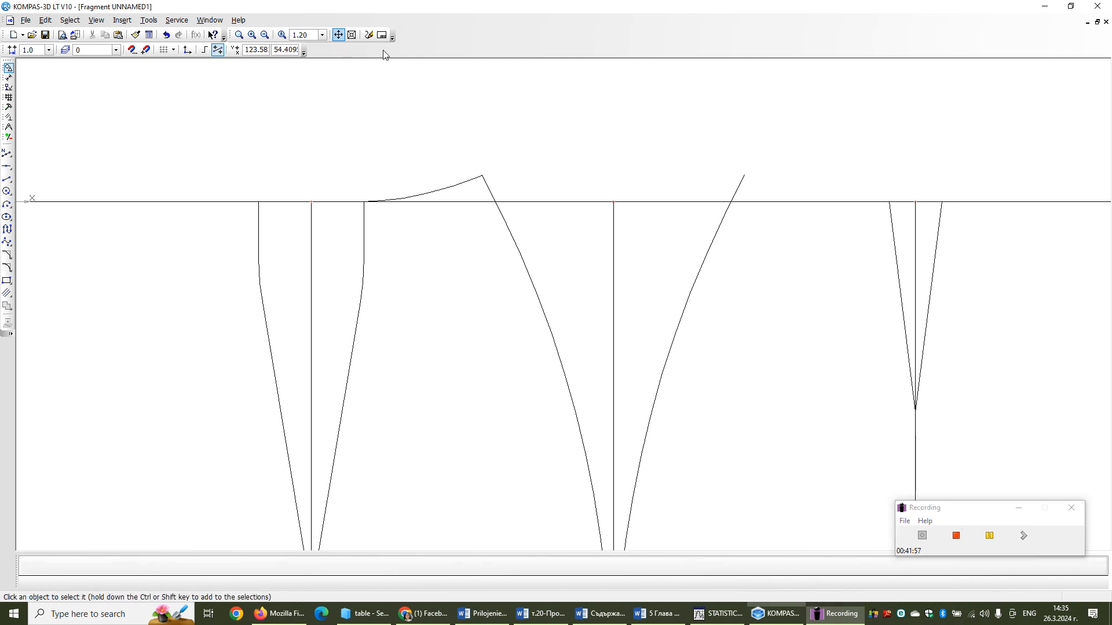
click(7, 243)
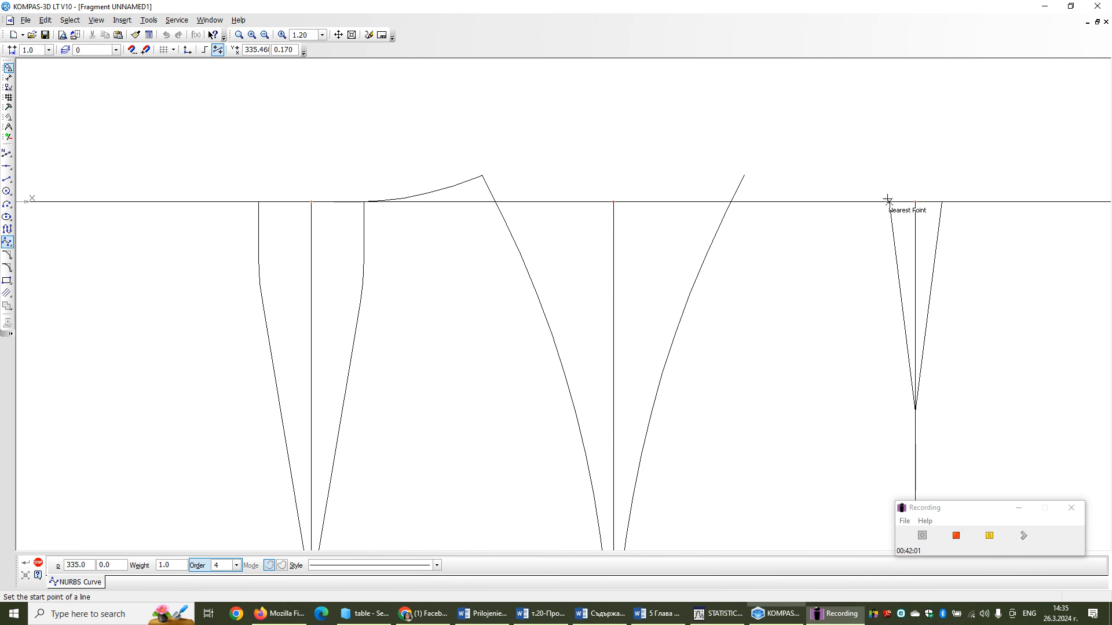
click(889, 201)
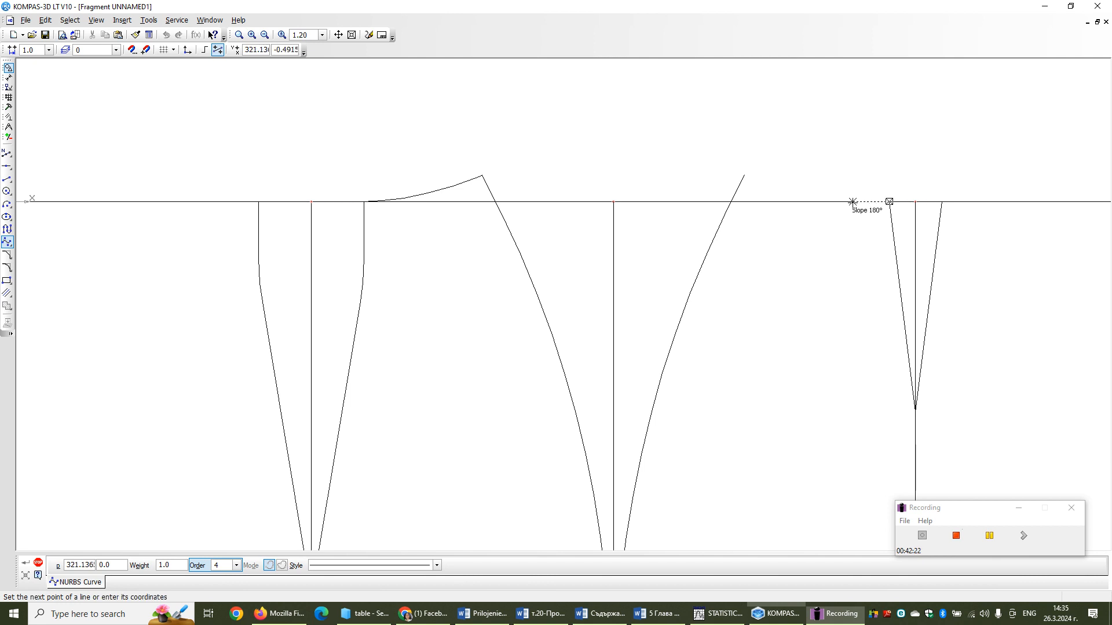
click(852, 202)
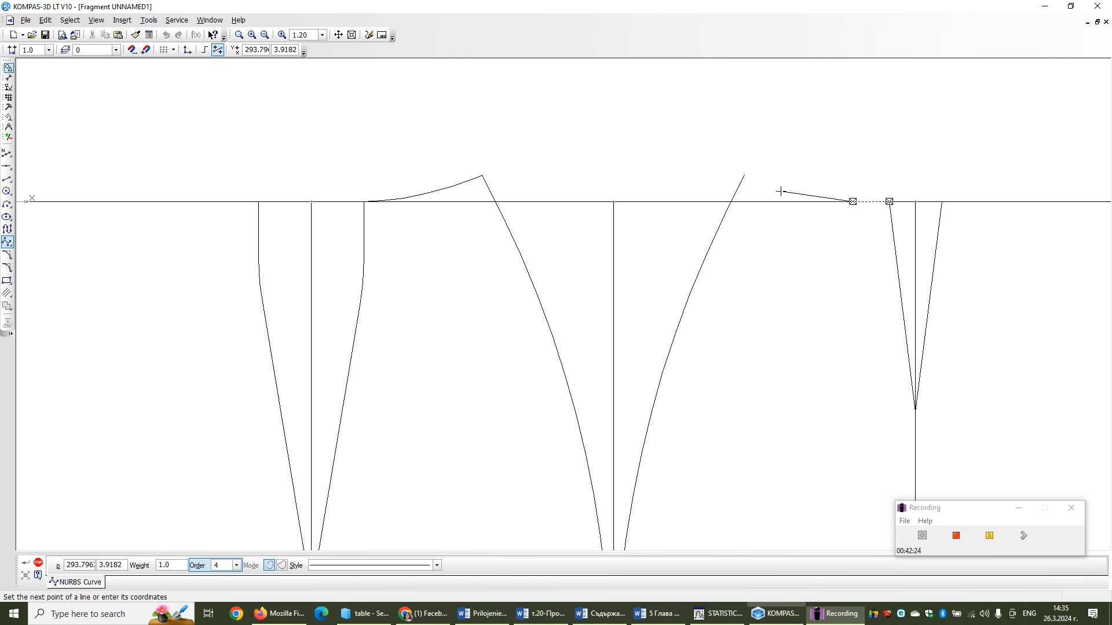
click(781, 191)
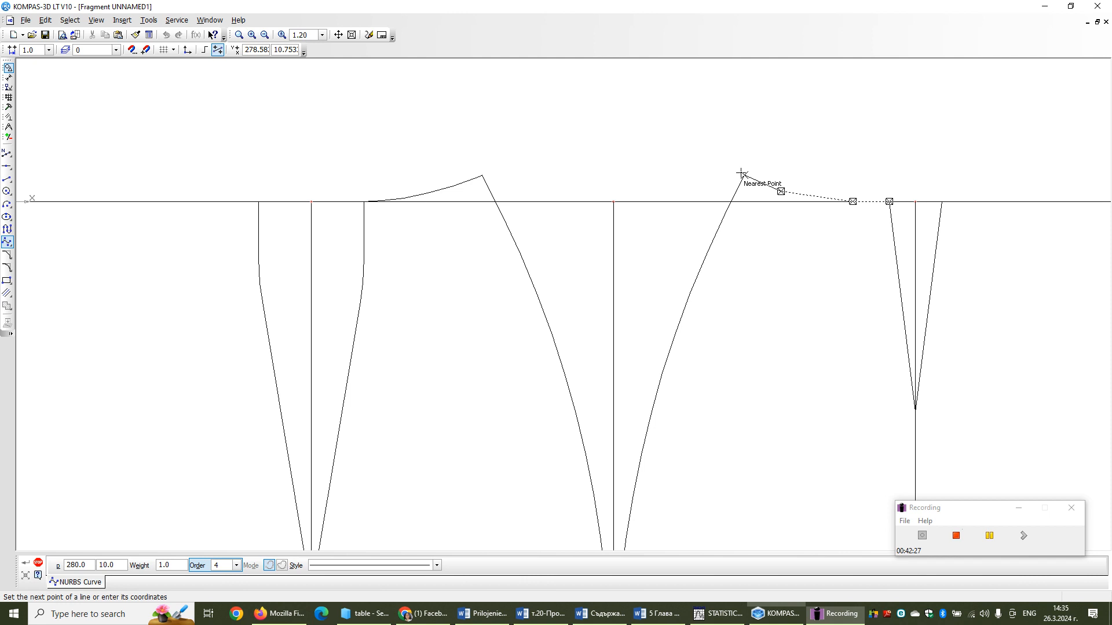
click(744, 174)
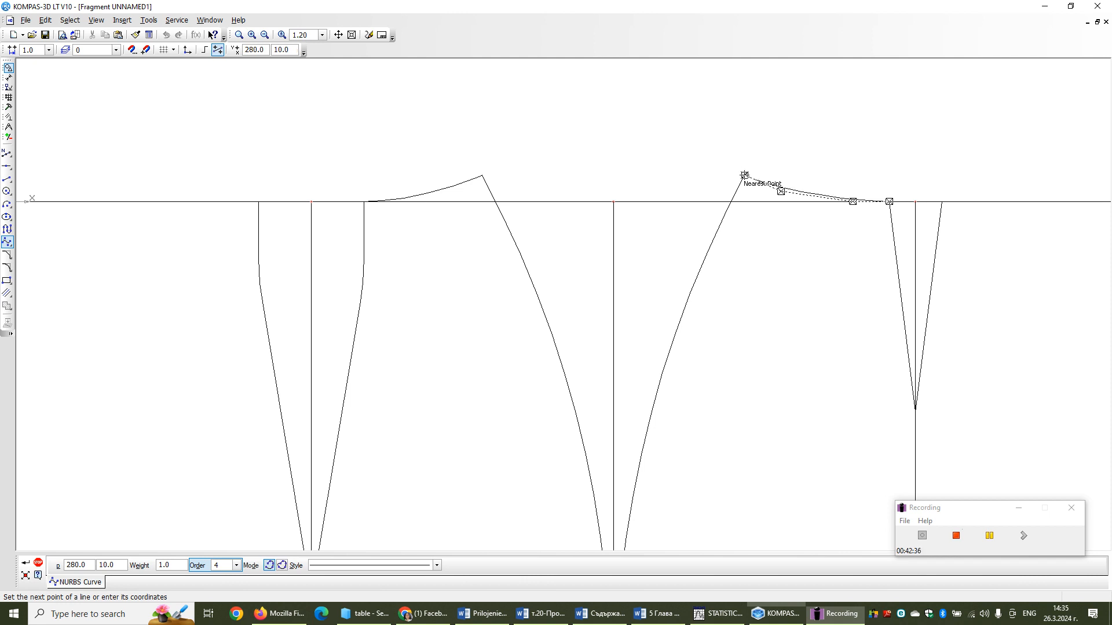
right_click(744, 174)
click(814, 227)
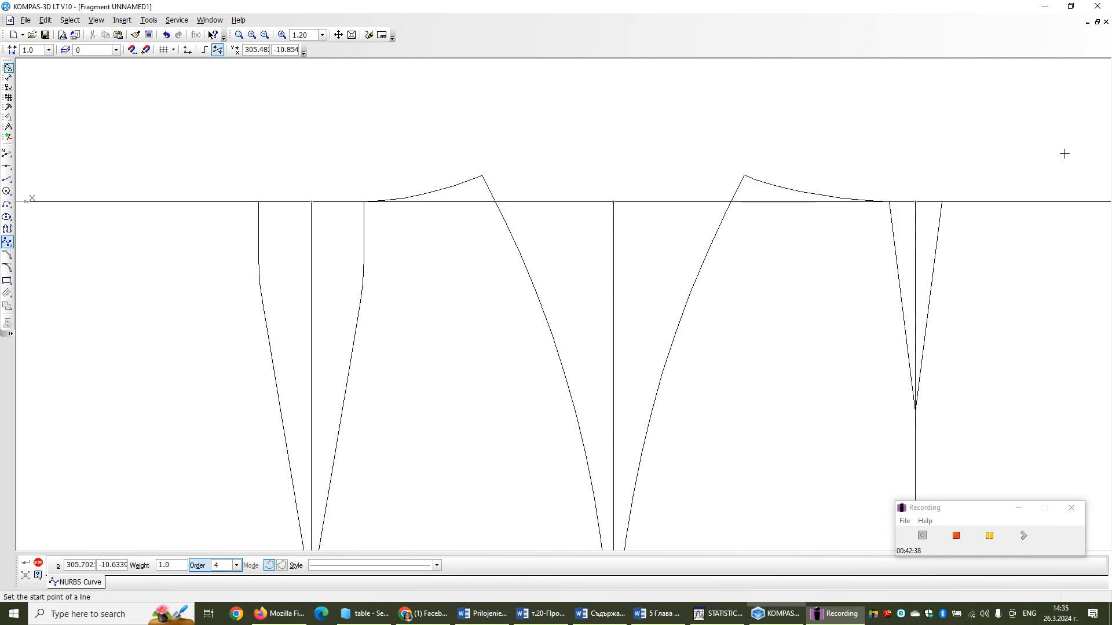
key(Escape)
scroll(1033, 201, up, 2)
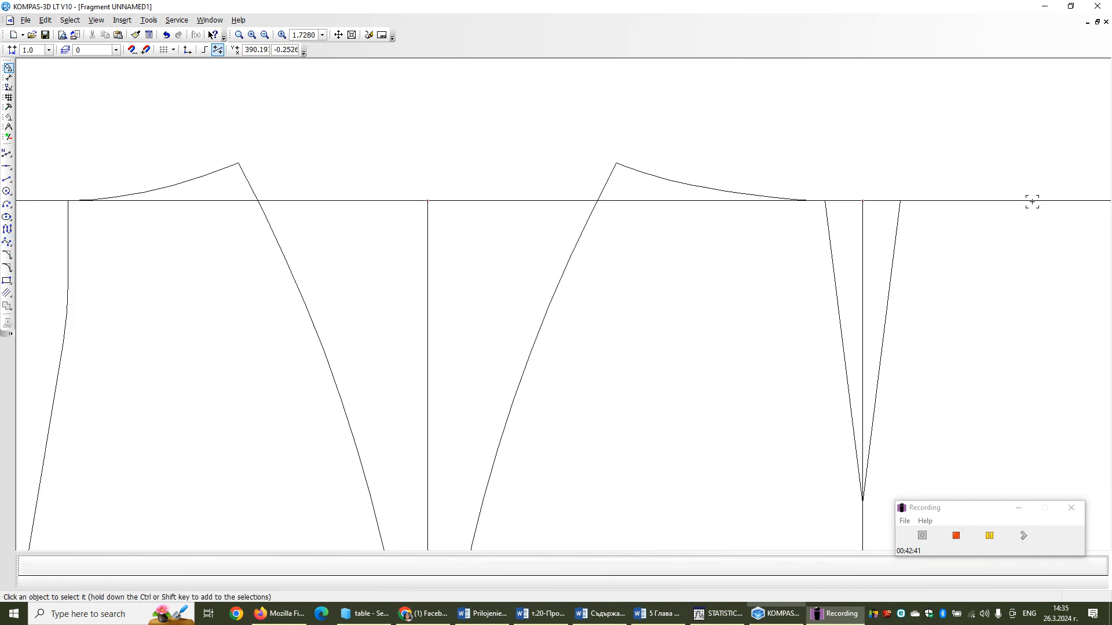
click(652, 178)
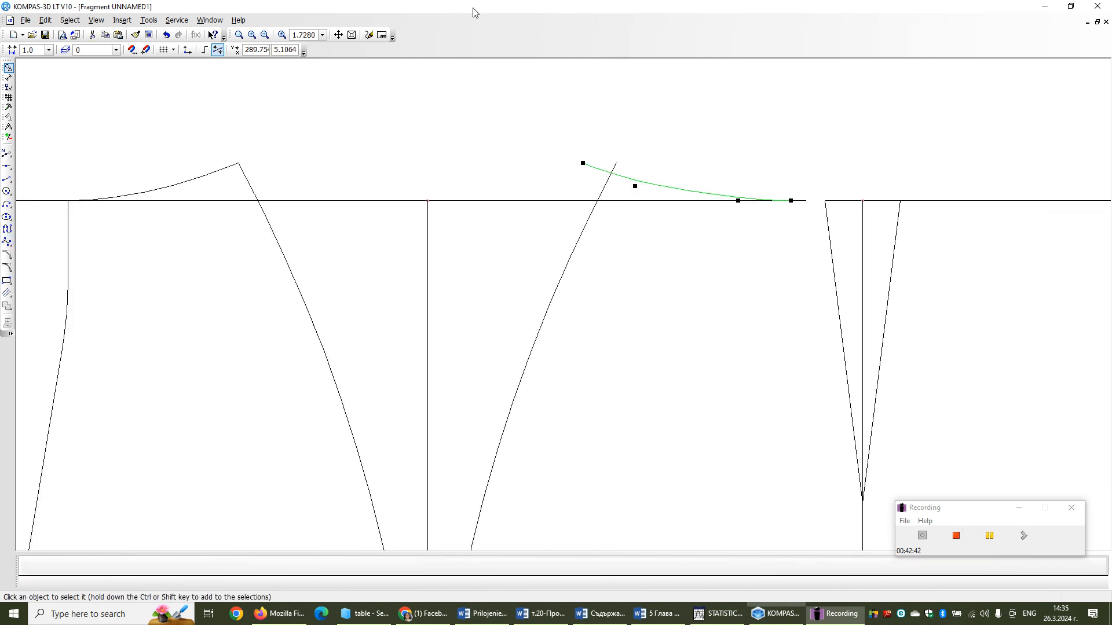
click(168, 36)
- Shift the right top-edge curve's control point nearest the side curve slightly toward the right dart
click(759, 102)
click(685, 190)
drag(668, 187, 676, 186)
key(Escape)
- Save the complete pattern as the KOMPAS fragment "skirt 26 03 2024" in Documents, leaving the document summary blank
scroll(844, 137, down, 8)
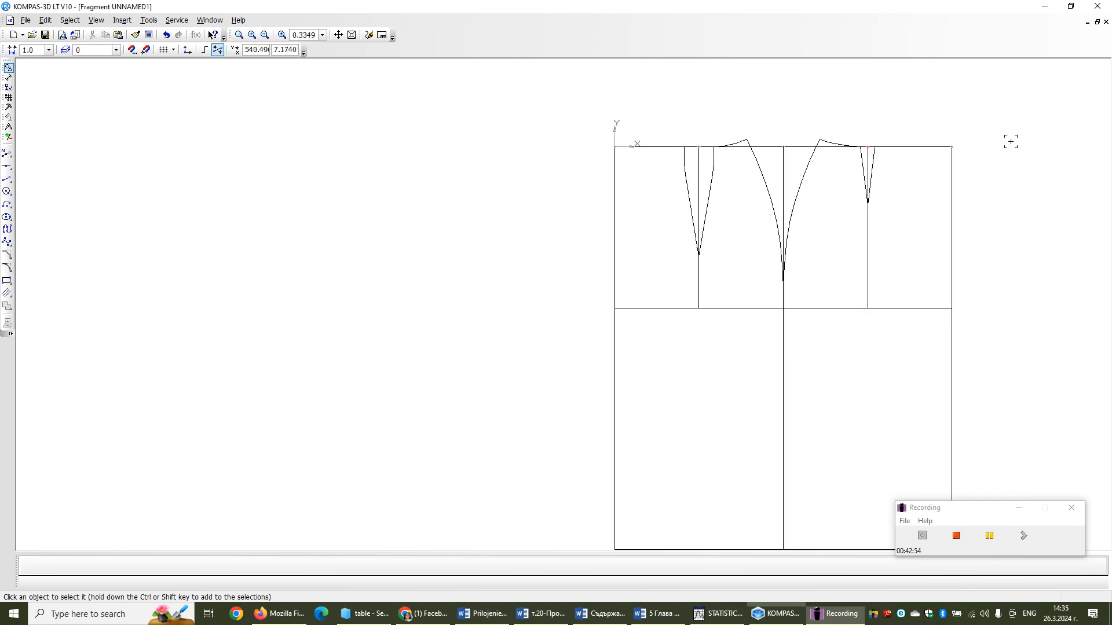
click(338, 35)
drag(359, 129, 264, 121)
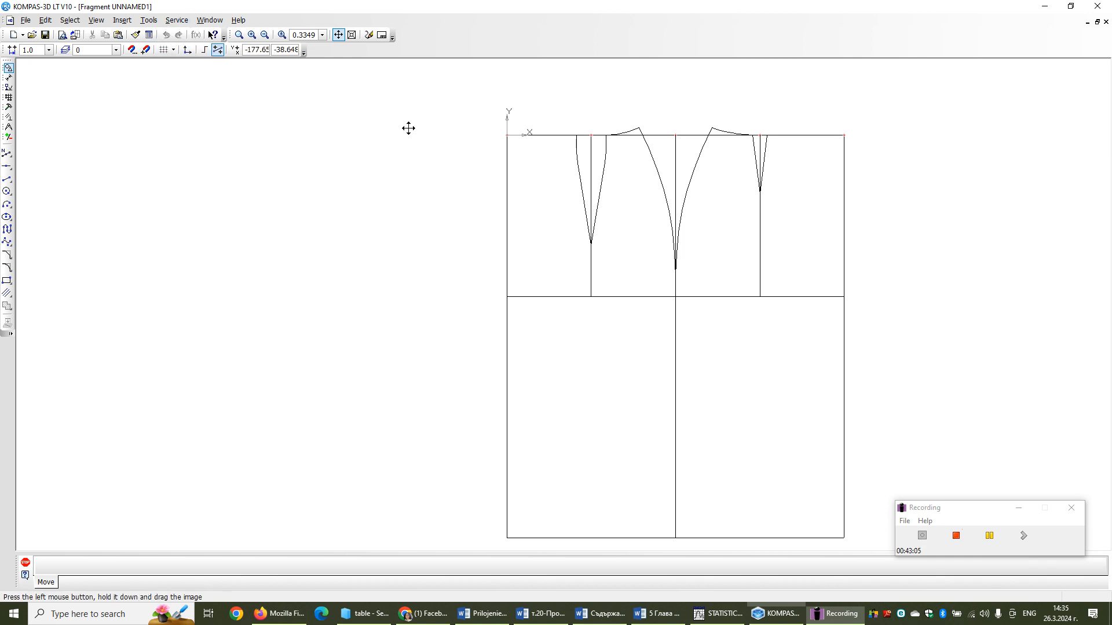
drag(413, 128, 298, 114)
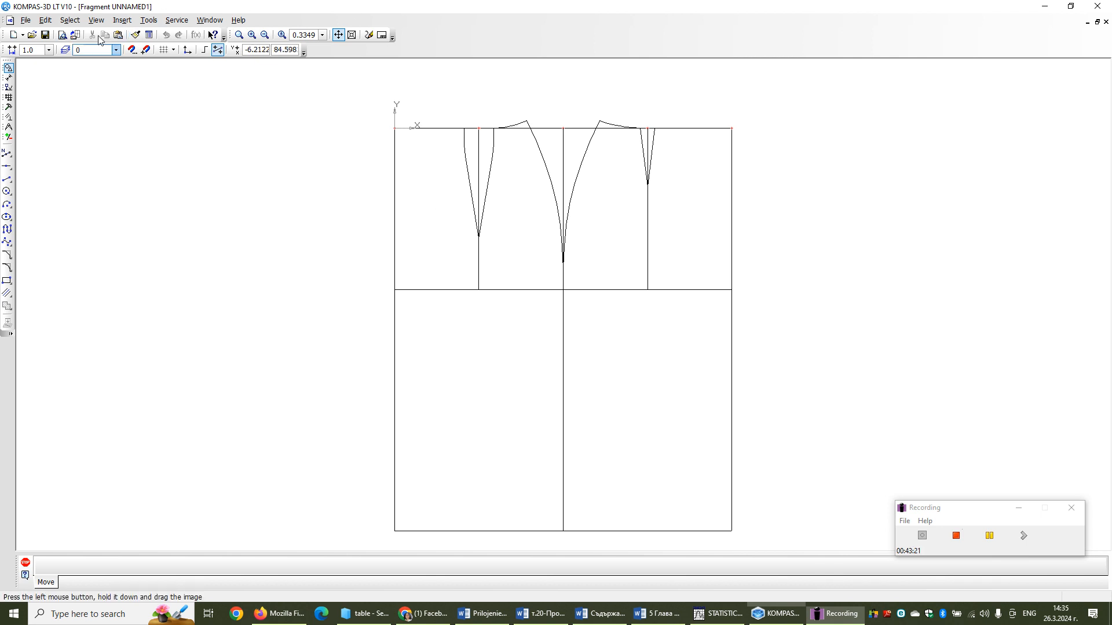
click(25, 19)
click(51, 89)
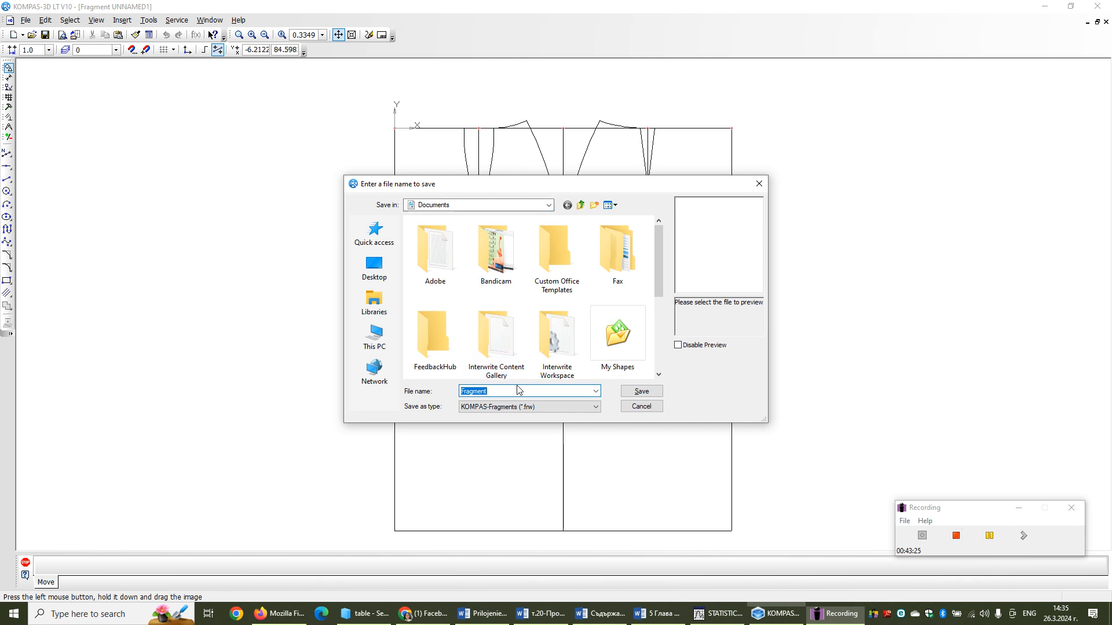
text(skirt)
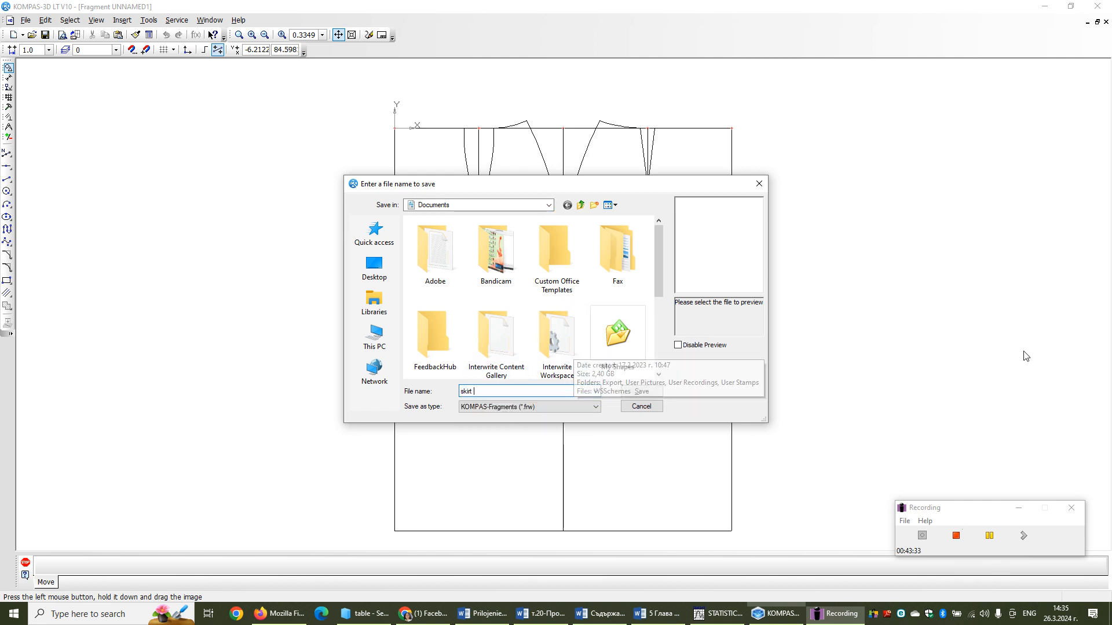
text(26 03 2024)
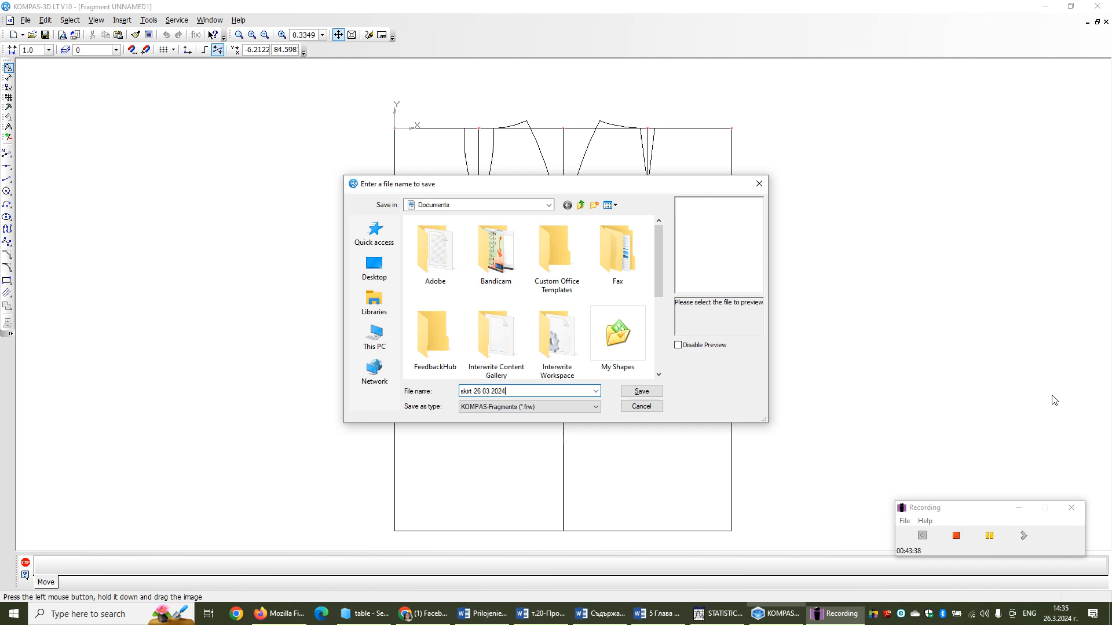
key(Return)
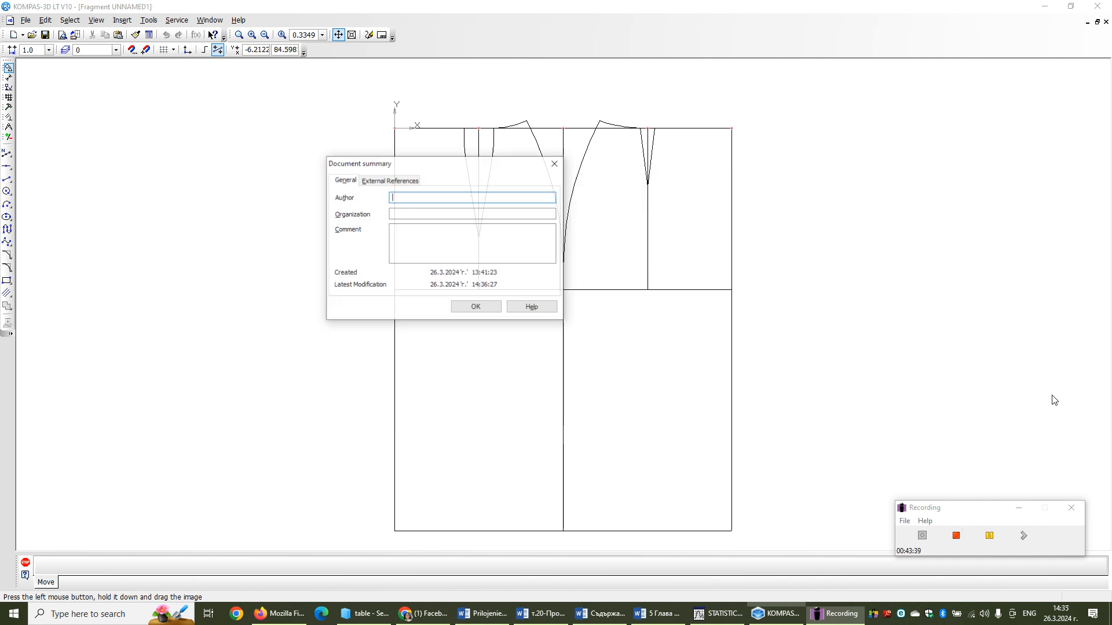
click(492, 309)
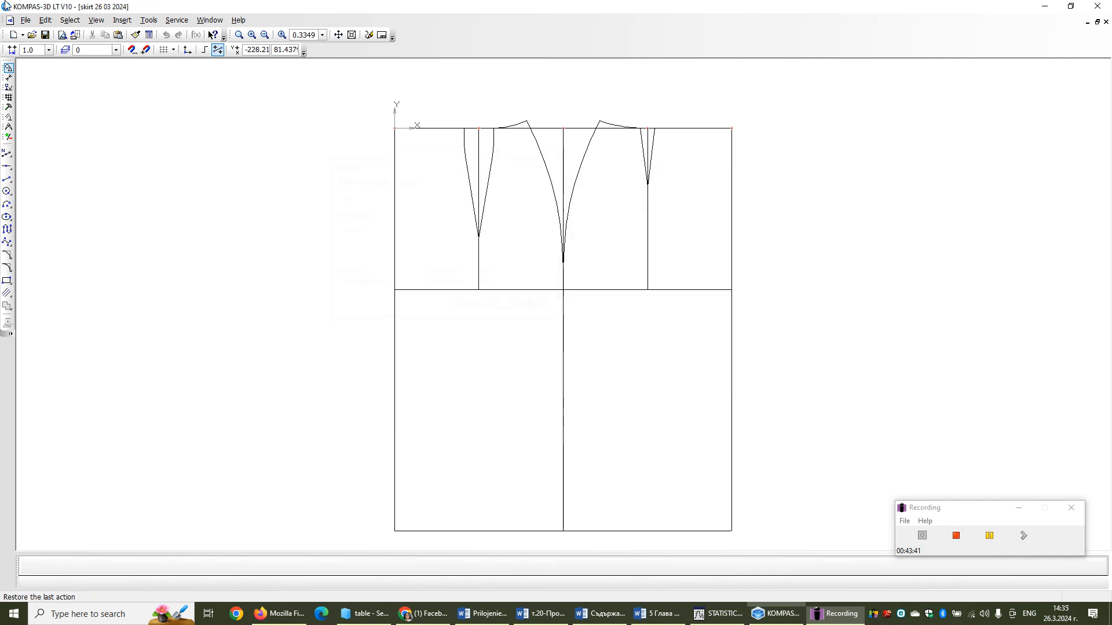
- Save a second copy of the fragment in Documents under the name "skirt 26 03 2024 2"
click(25, 20)
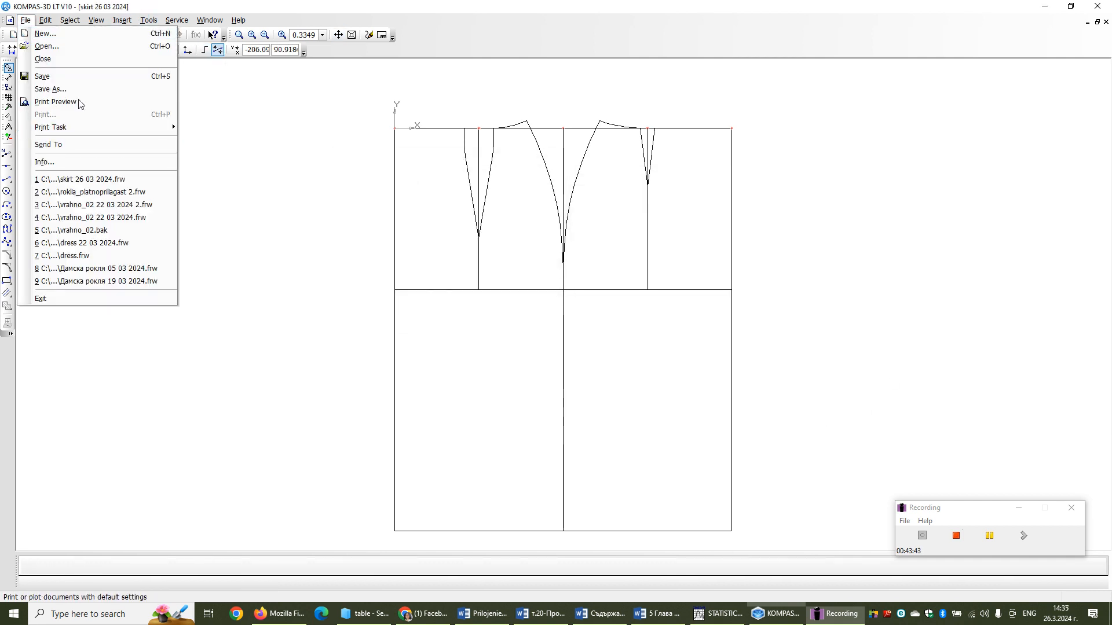
click(494, 315)
click(515, 394)
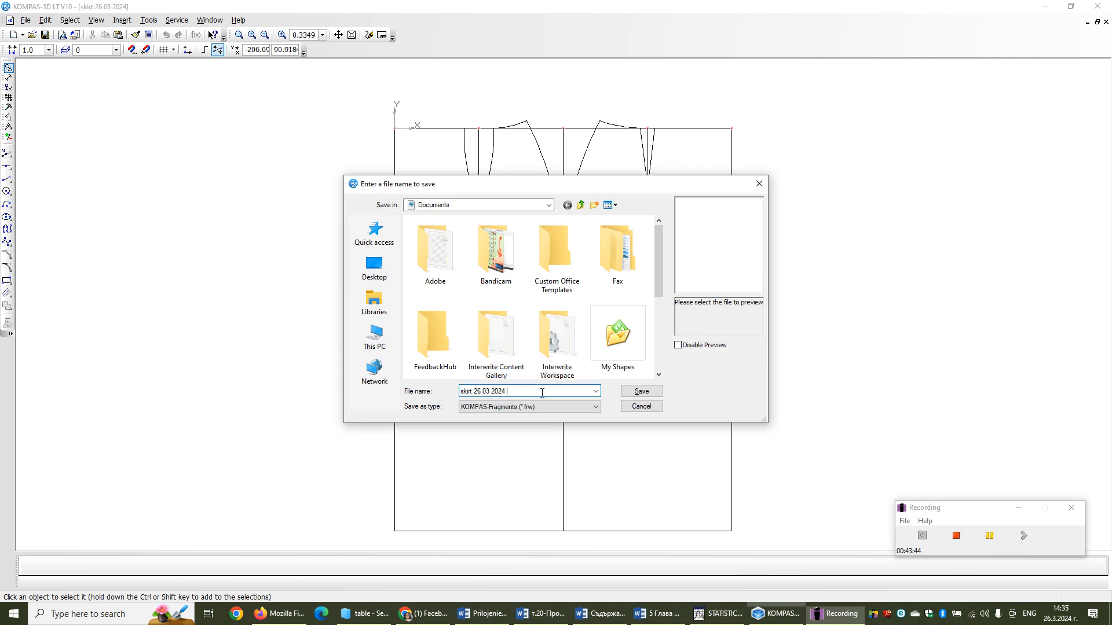
text(2)
click(629, 394)
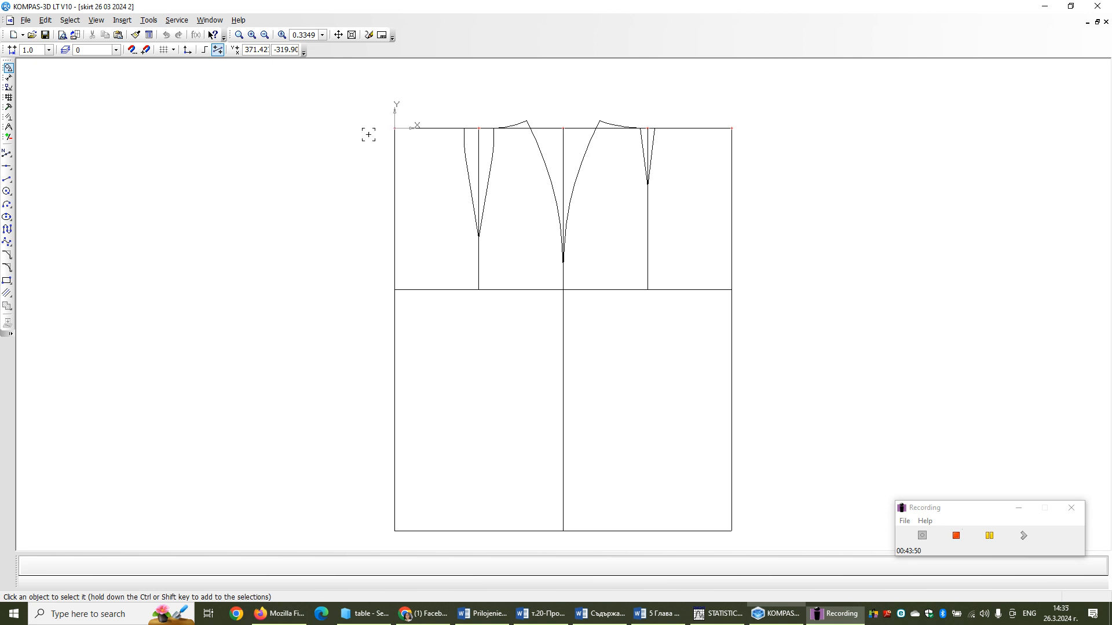
- Draw a Normal style line along the top edge from the pattern's upper left corner to the left dart's upper left corner
scroll(404, 123, up, 2)
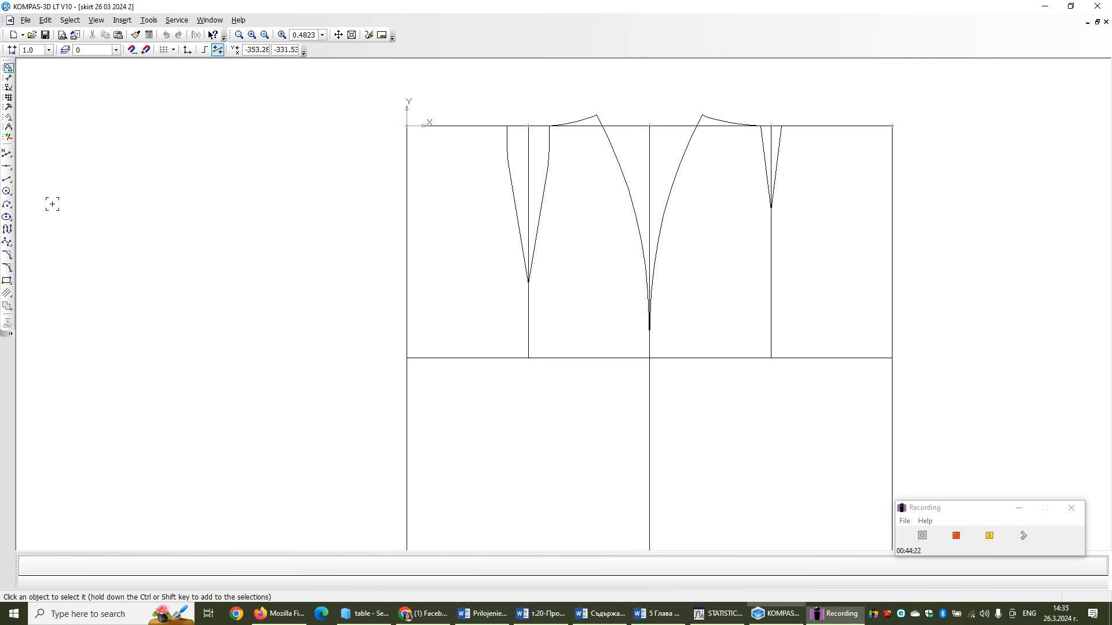
click(7, 179)
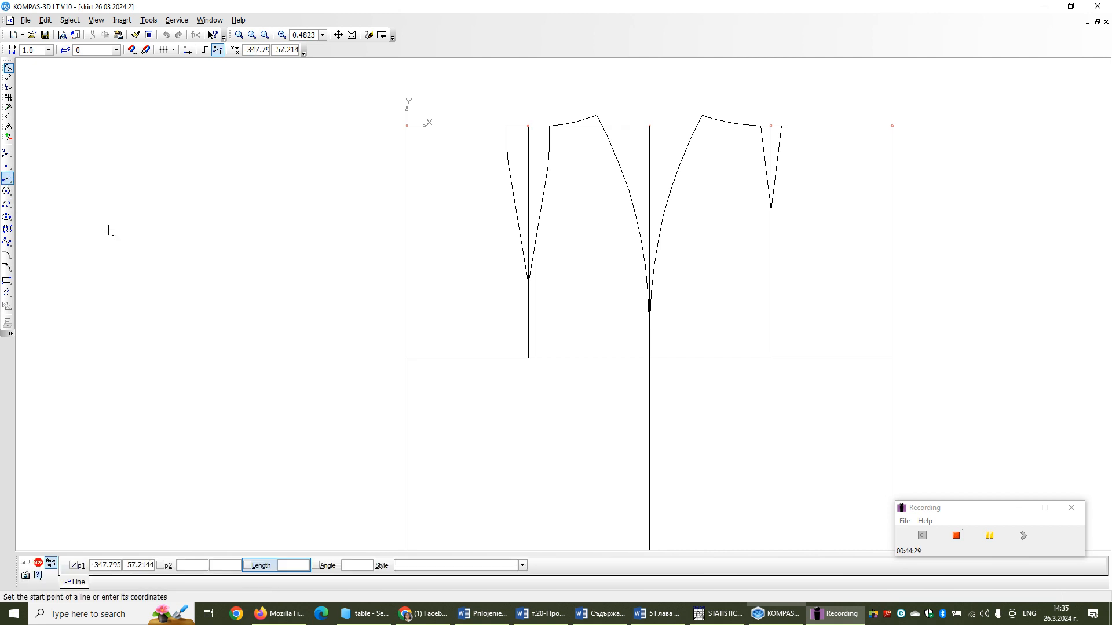
click(523, 566)
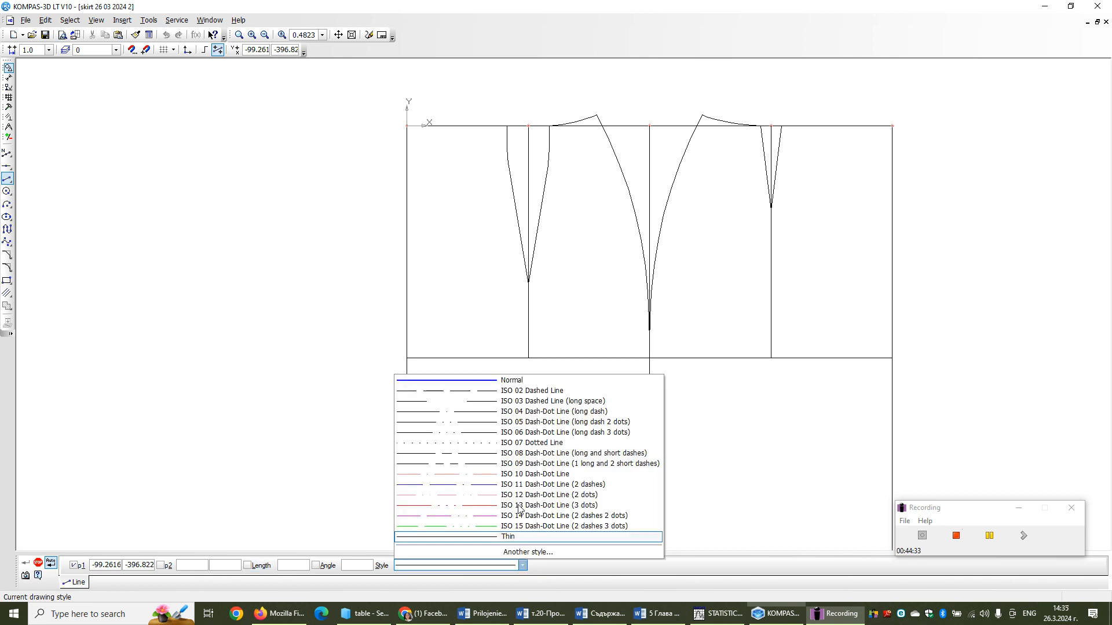
click(470, 383)
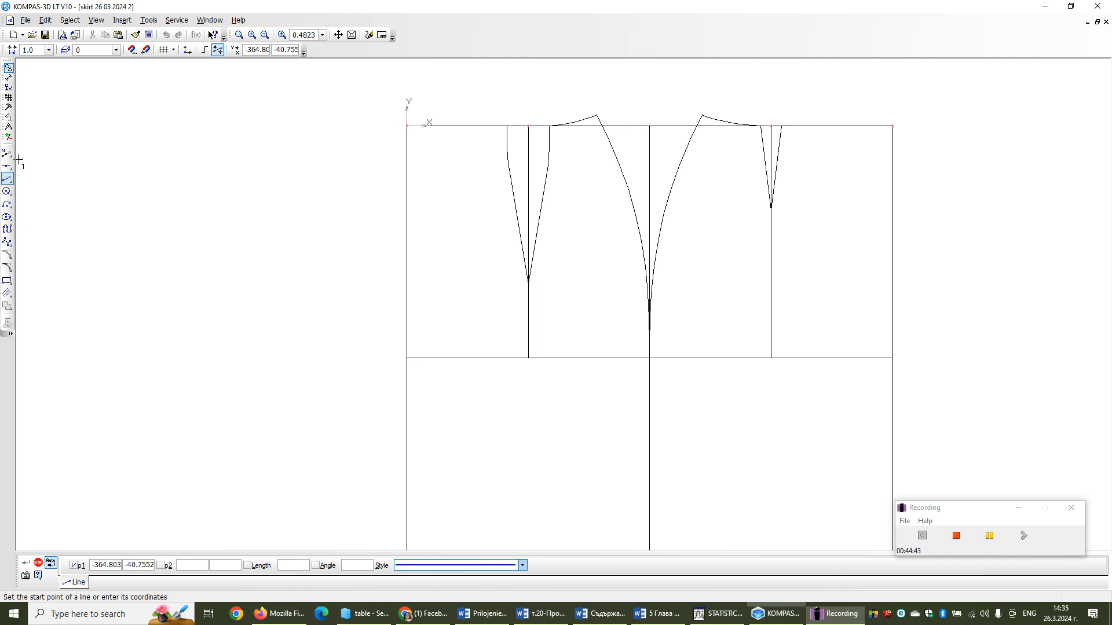
click(407, 125)
click(507, 125)
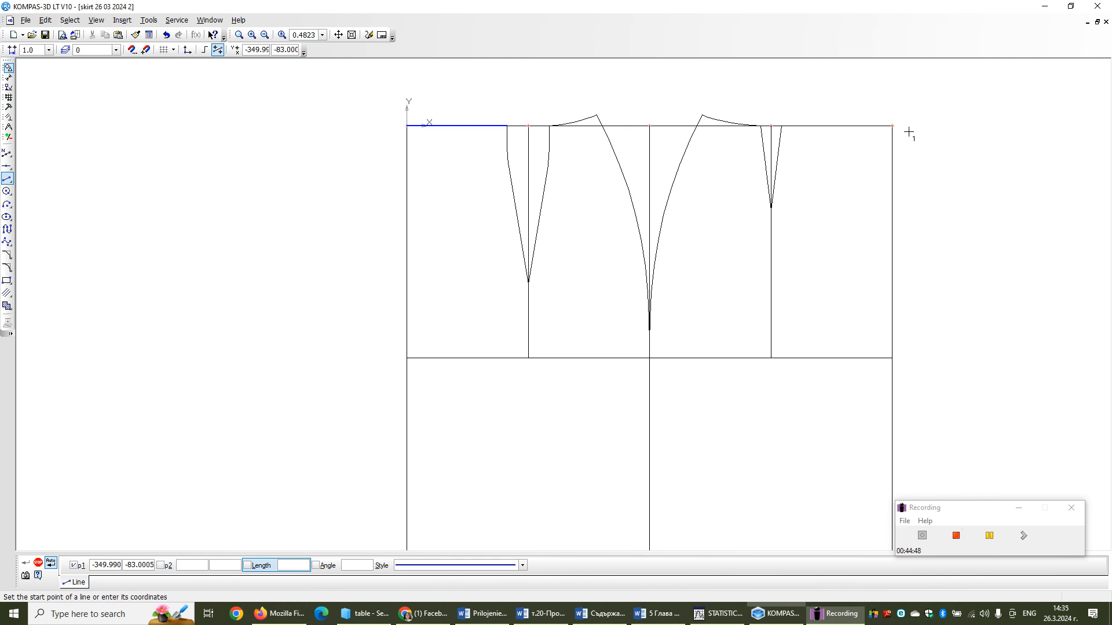
- Draw another Normal style line from the upper right corner (460, 0) to the right dart's upper right corner, ending the Line command
click(892, 126)
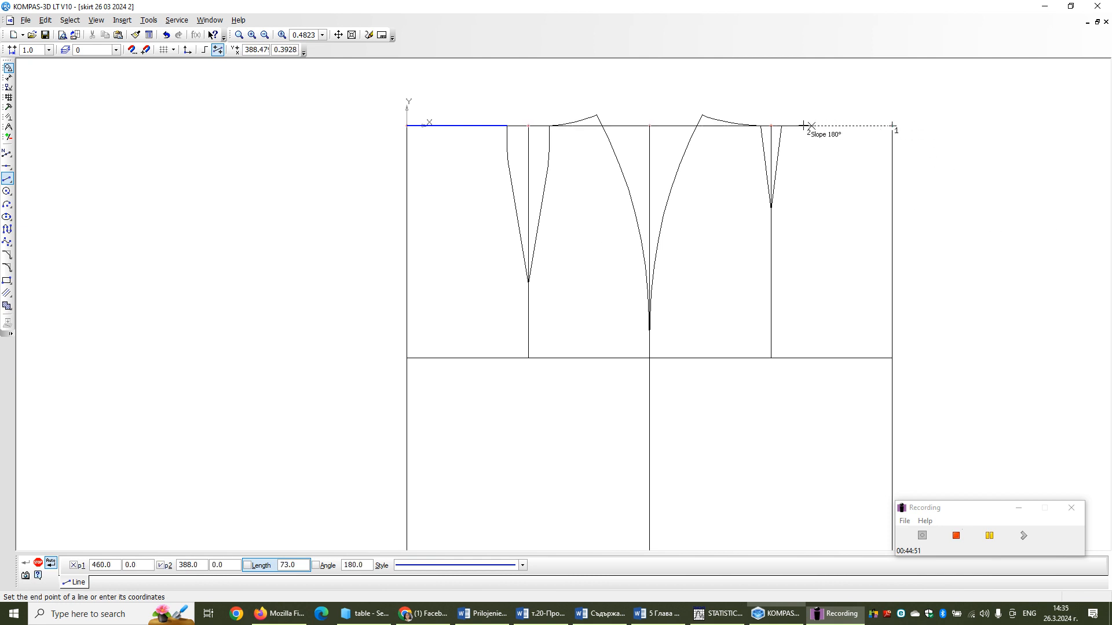
click(781, 126)
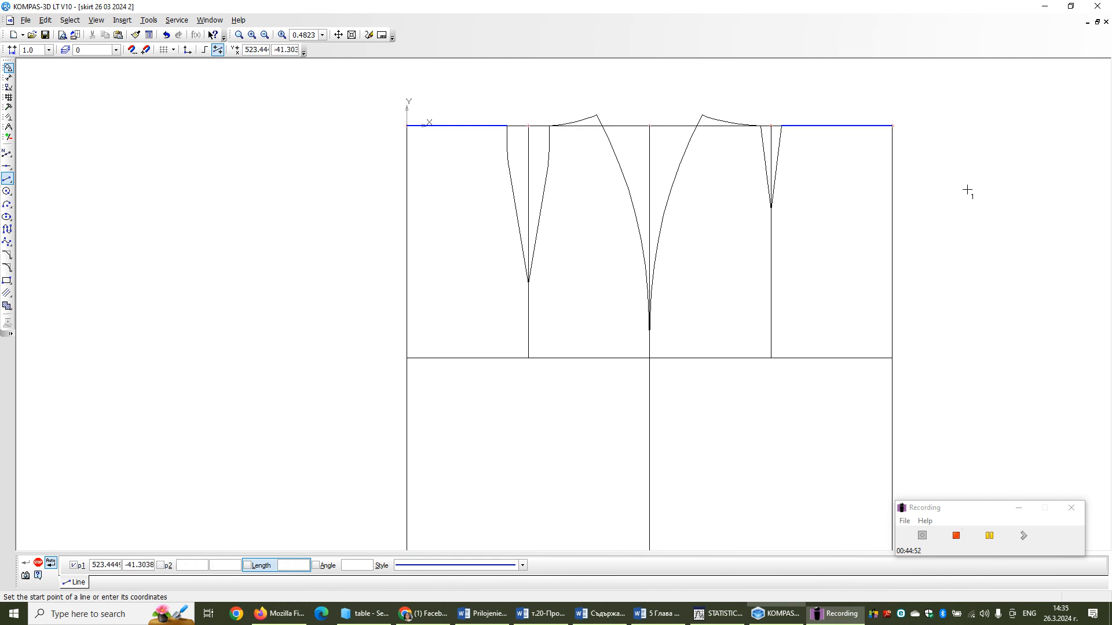
scroll(953, 174, down, 1)
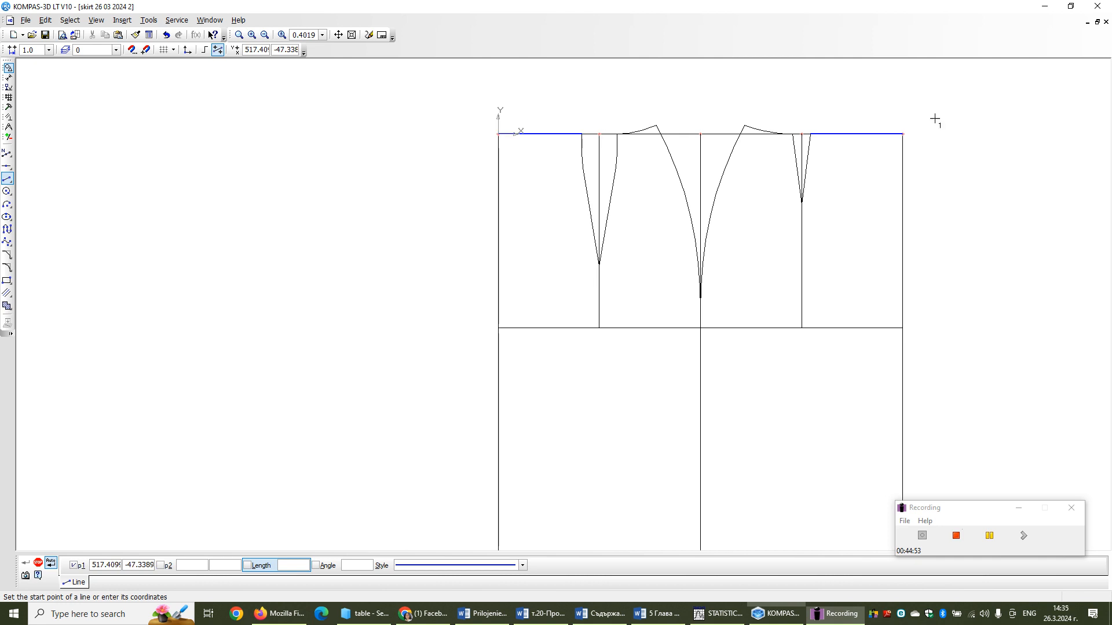
click(339, 35)
drag(322, 171, 293, 105)
scroll(281, 109, down, 1)
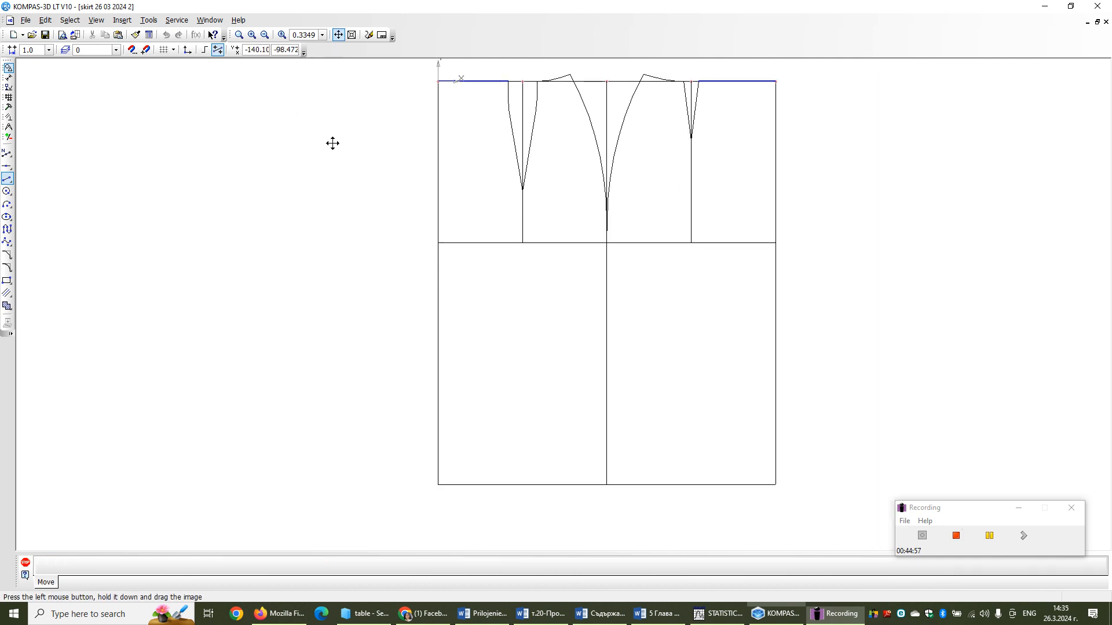
key(Escape)
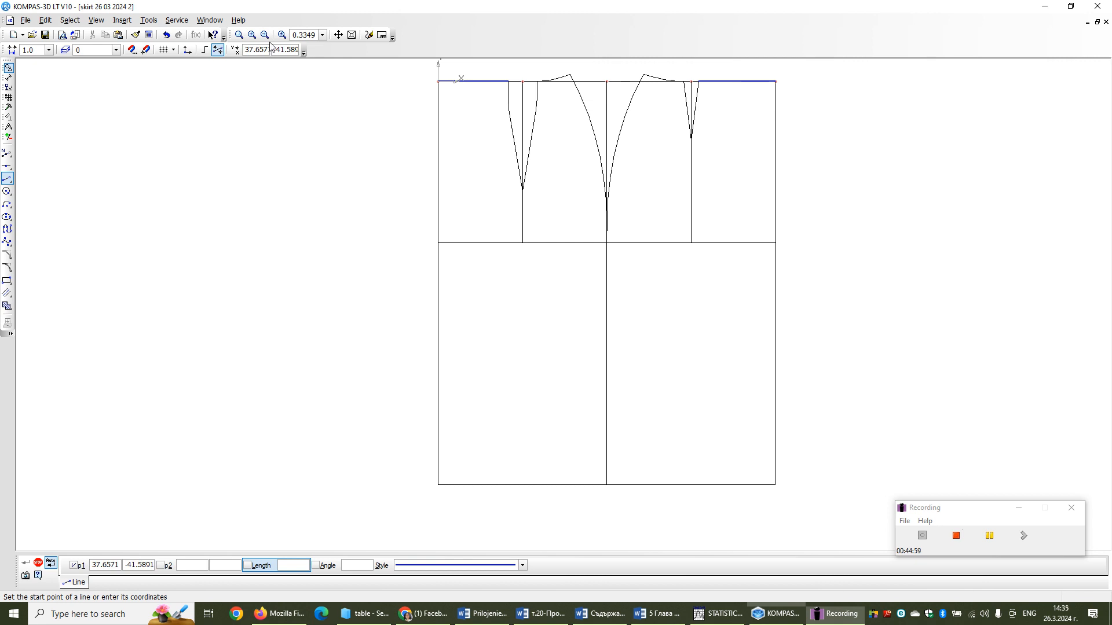
key(Escape)
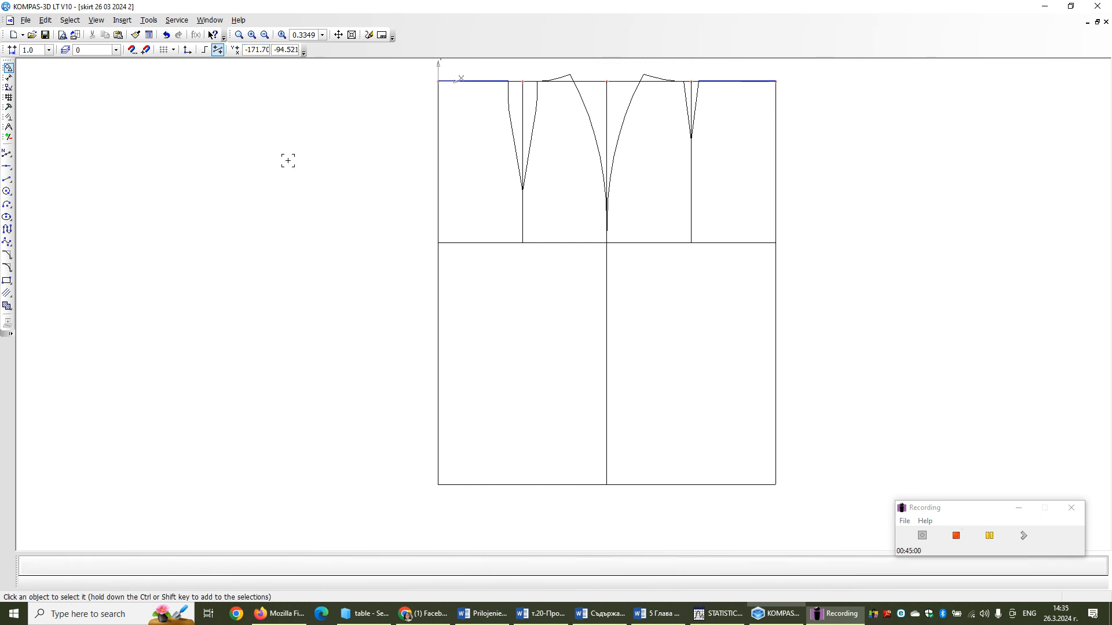
- Change the style of the left dart's two side curves from Thin to Normal
scroll(362, 161, up, 1)
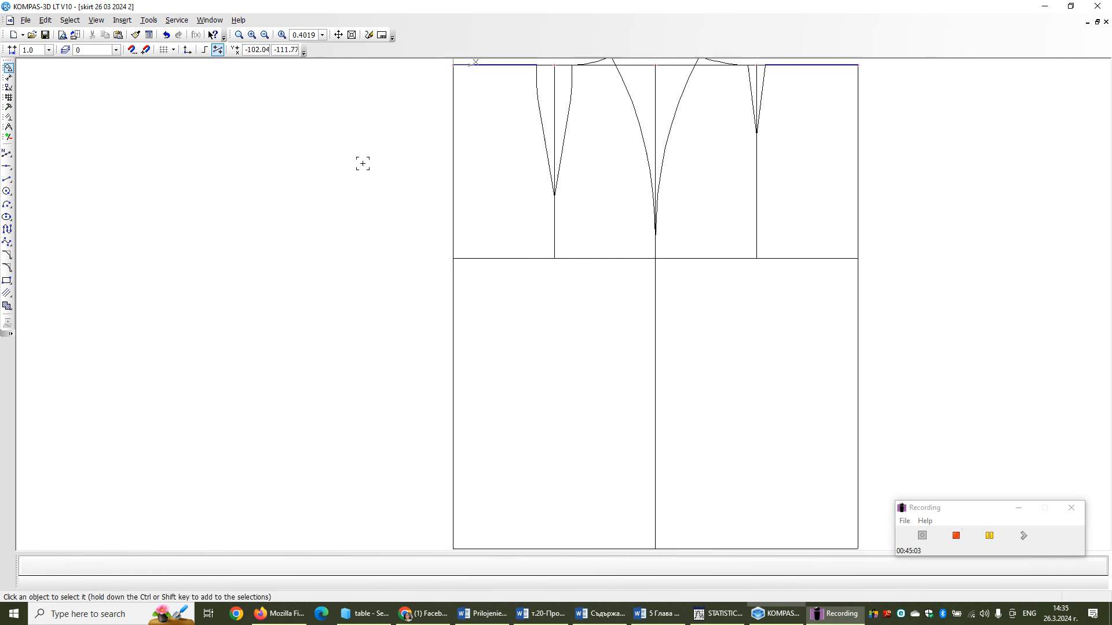
click(339, 35)
drag(372, 101, 362, 180)
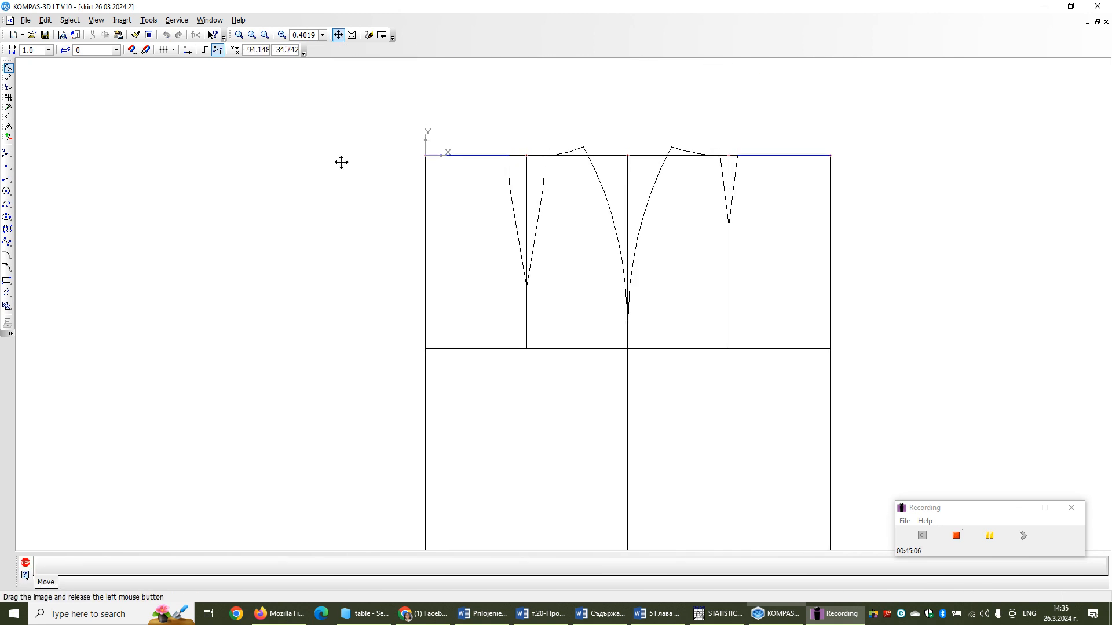
key(Escape)
drag(485, 111, 551, 303)
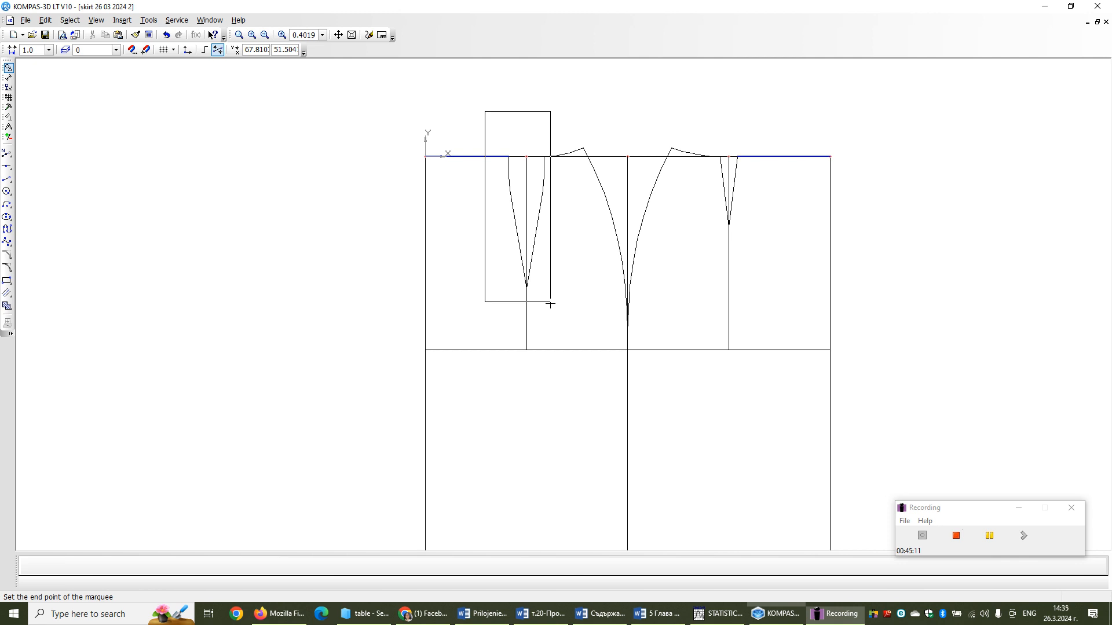
click(550, 303)
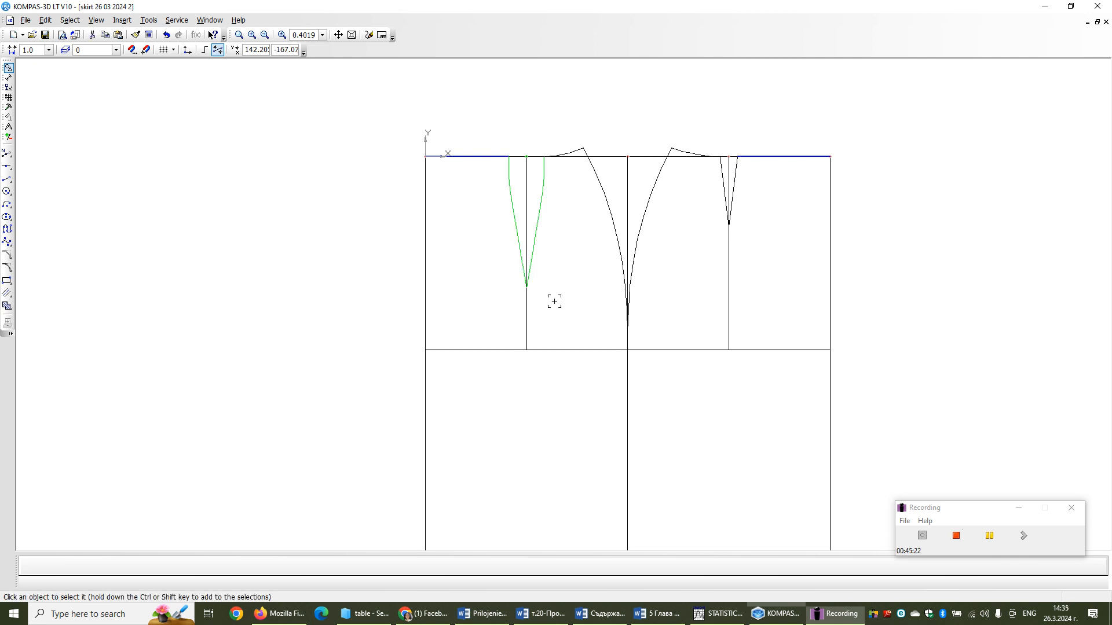
right_click(540, 198)
click(596, 281)
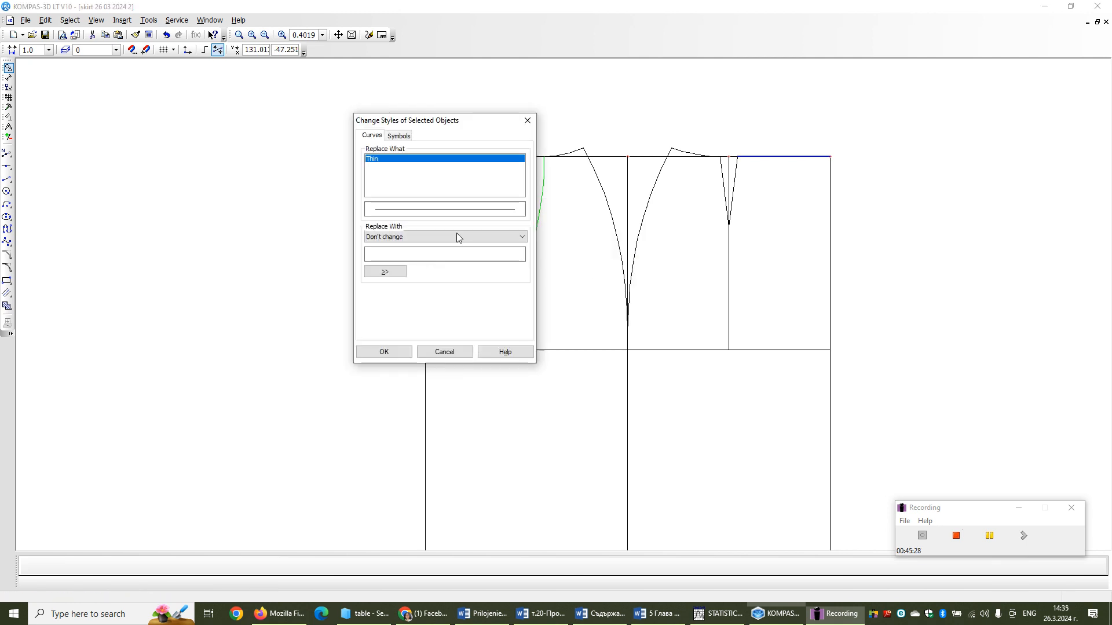
click(504, 238)
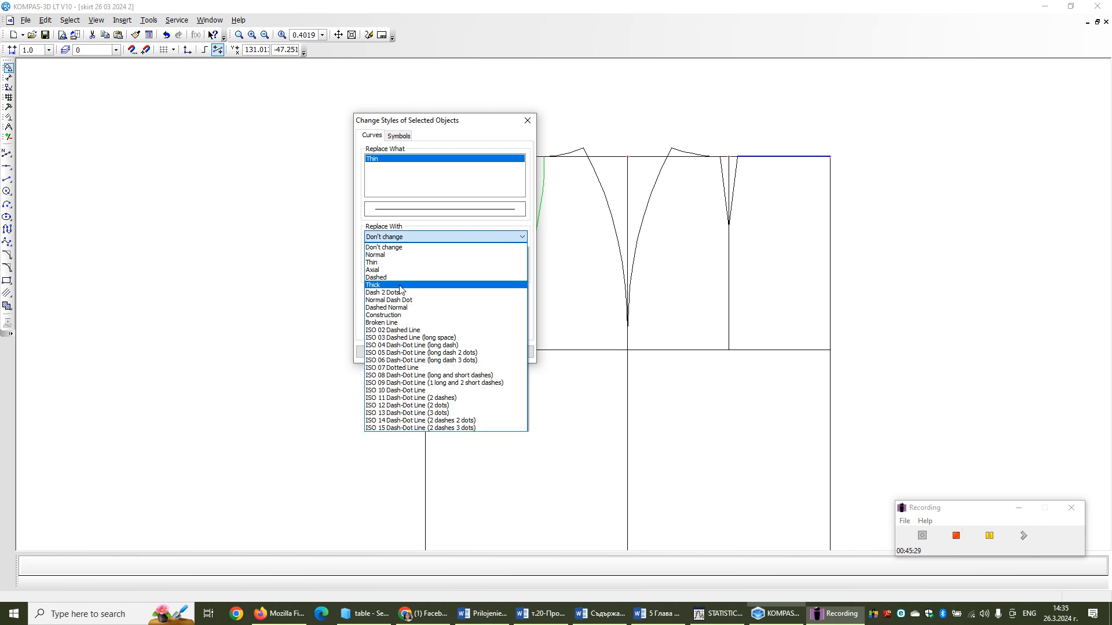
click(399, 255)
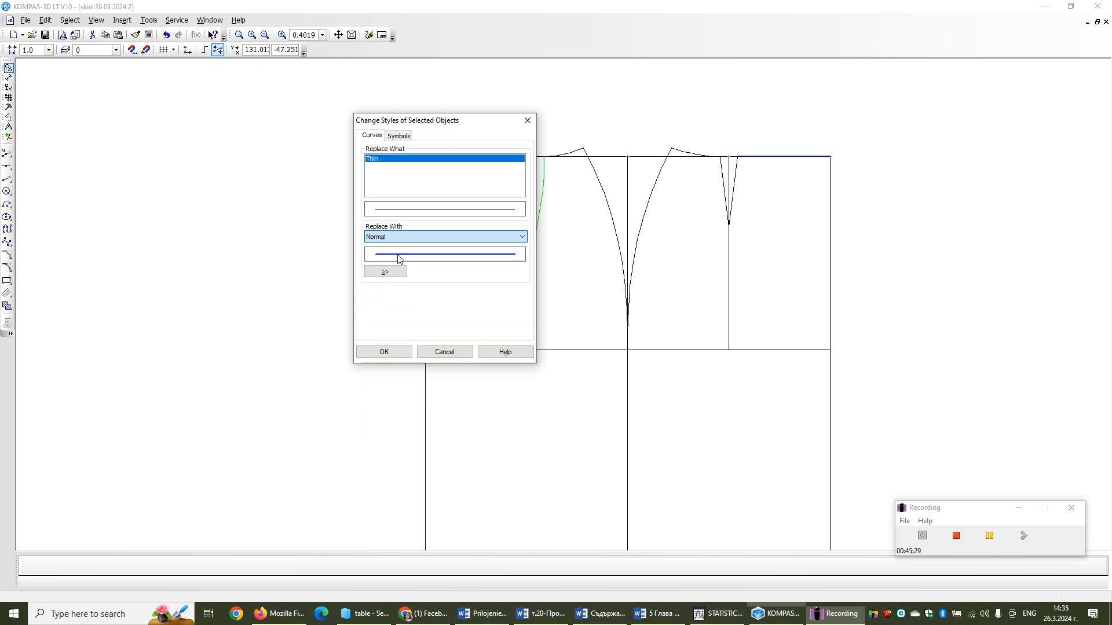
click(399, 351)
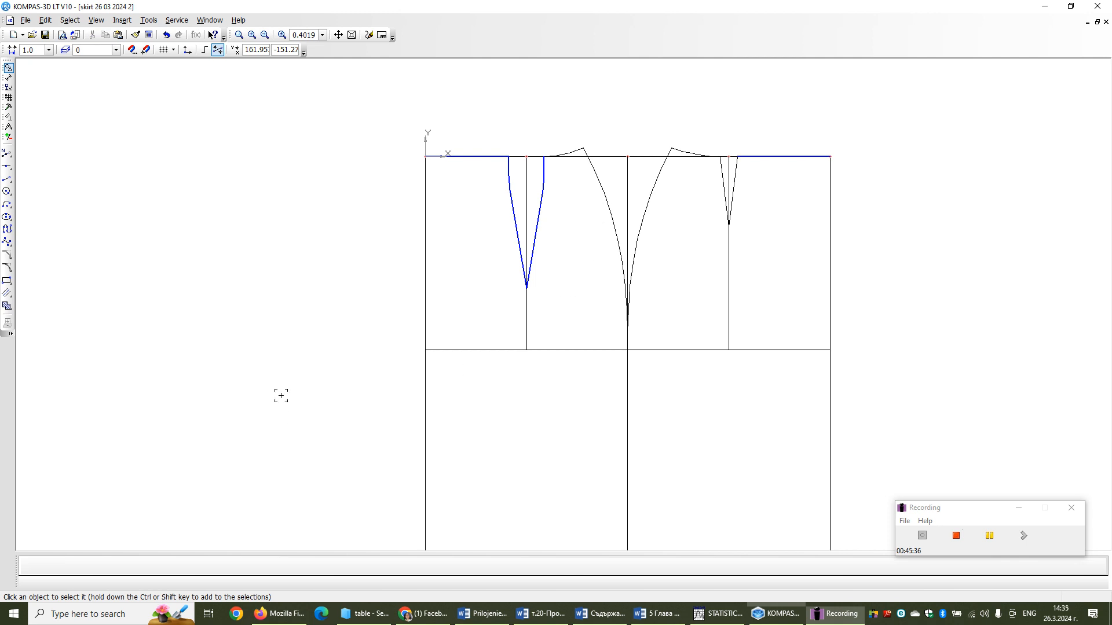
- Change the curved top edges, right dart sides, both side curves, vertical centre line and bottom hem line from Thin to Normal style
scroll(413, 332, down, 1)
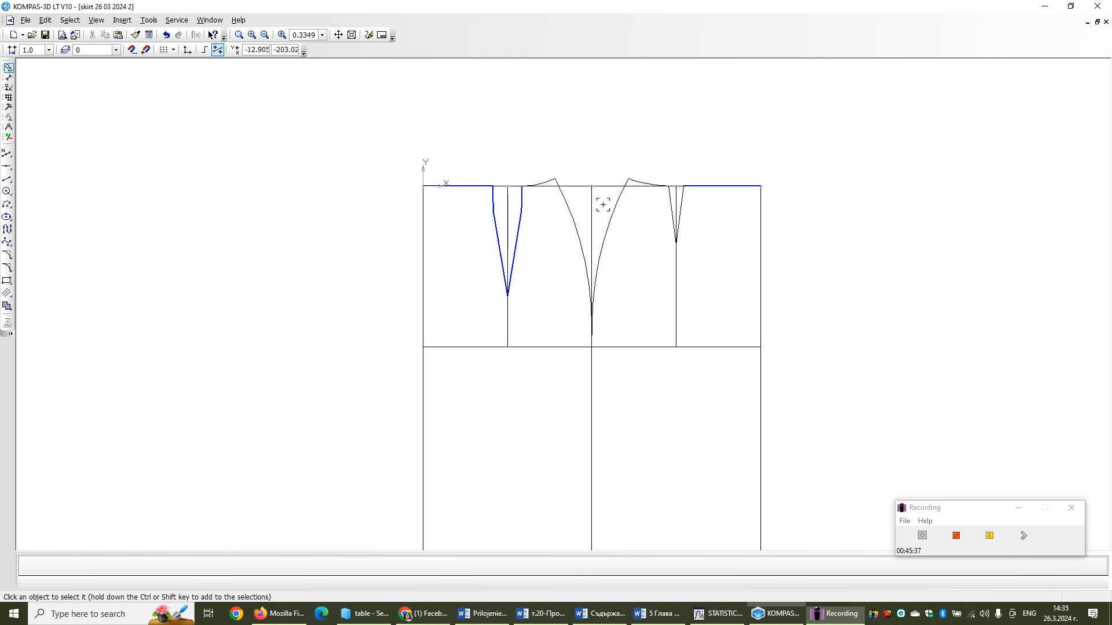
click(338, 35)
drag(807, 325, 819, 261)
scroll(818, 260, up, 1)
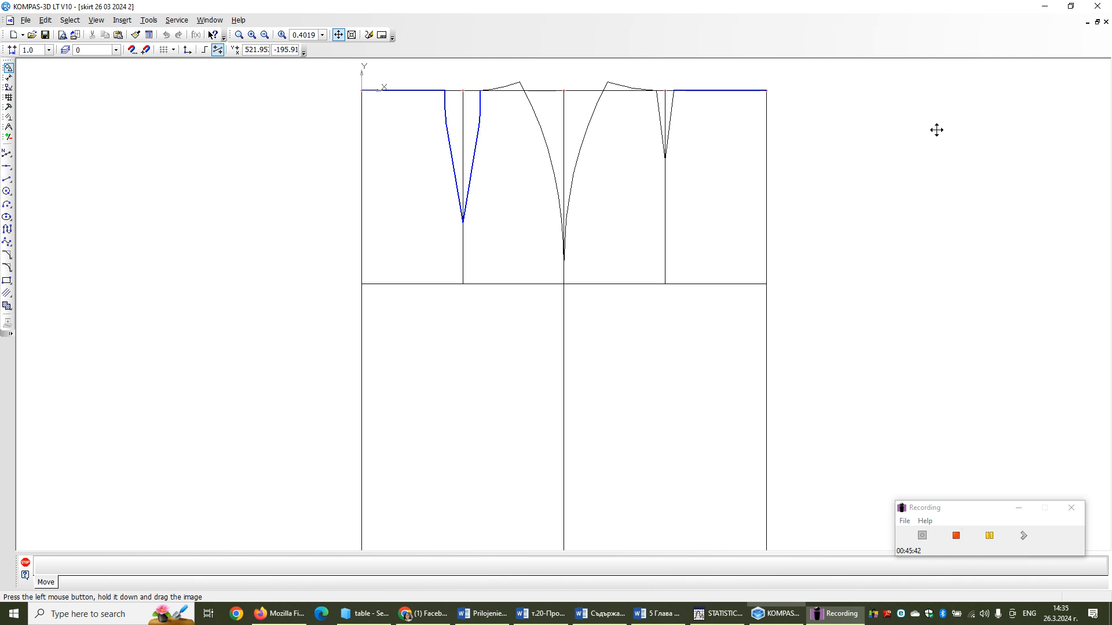
click(351, 38)
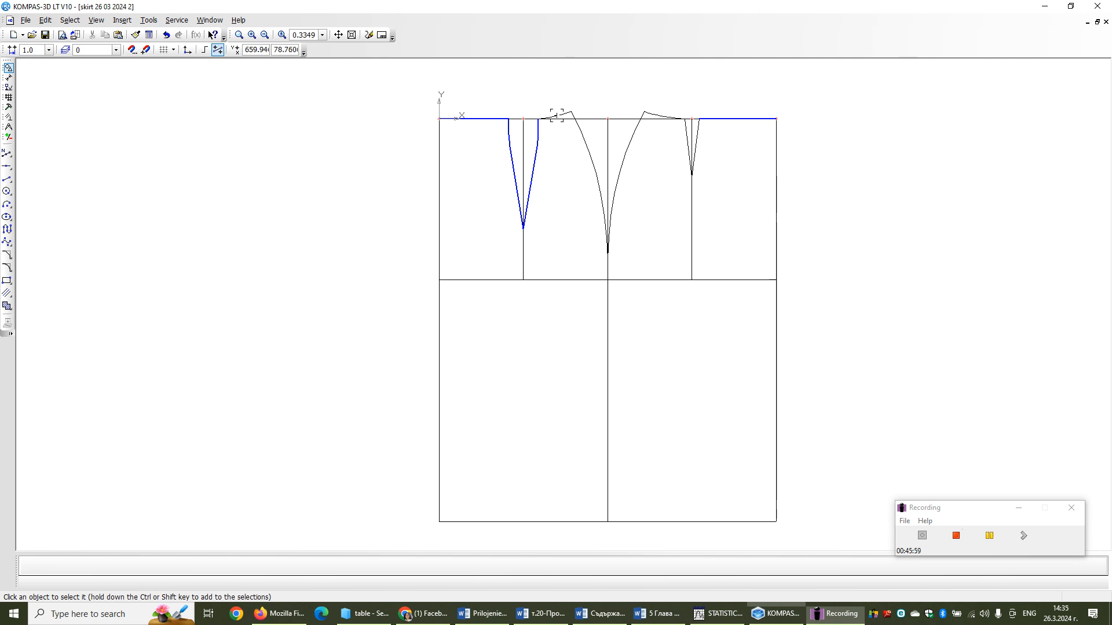
click(557, 113)
shift+click(665, 114)
shift+click(687, 142)
shift+click(697, 139)
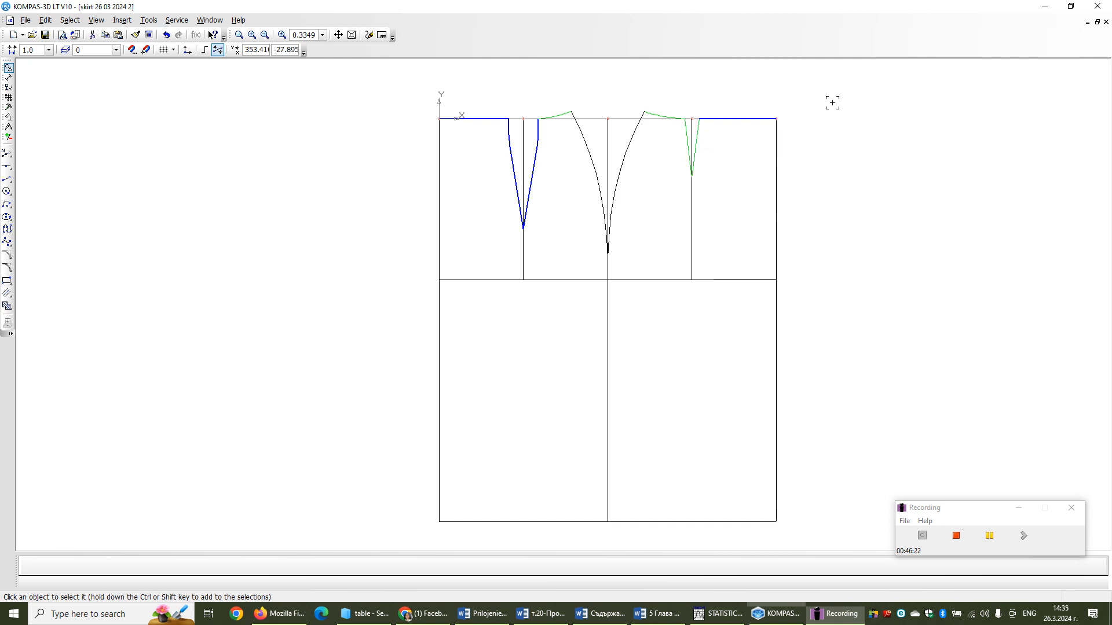
shift+click(588, 154)
shift+click(624, 152)
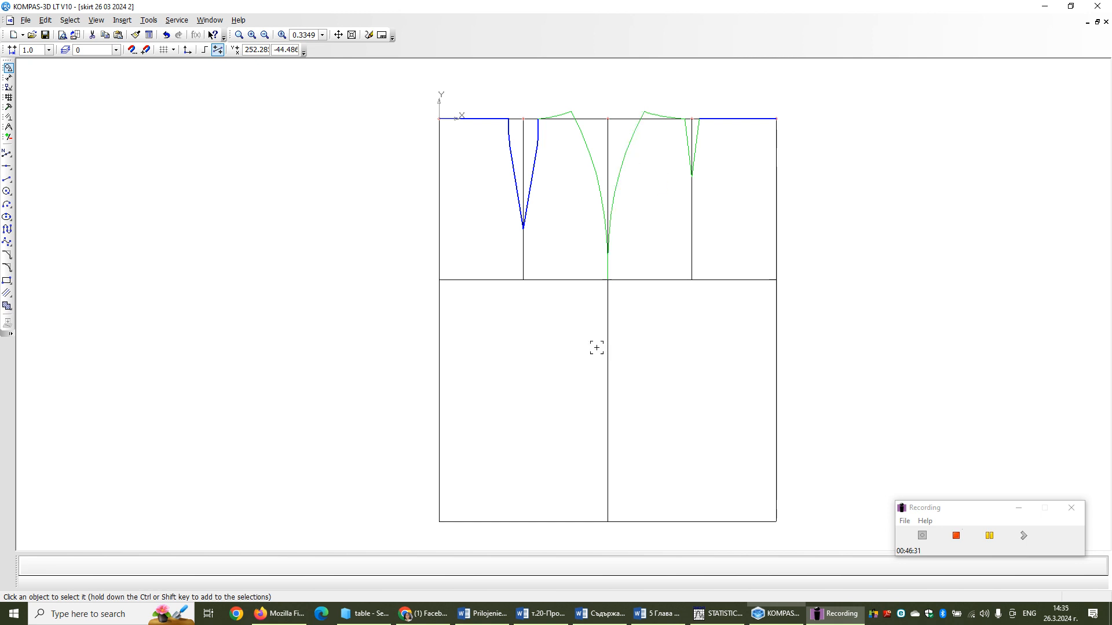
click(609, 394)
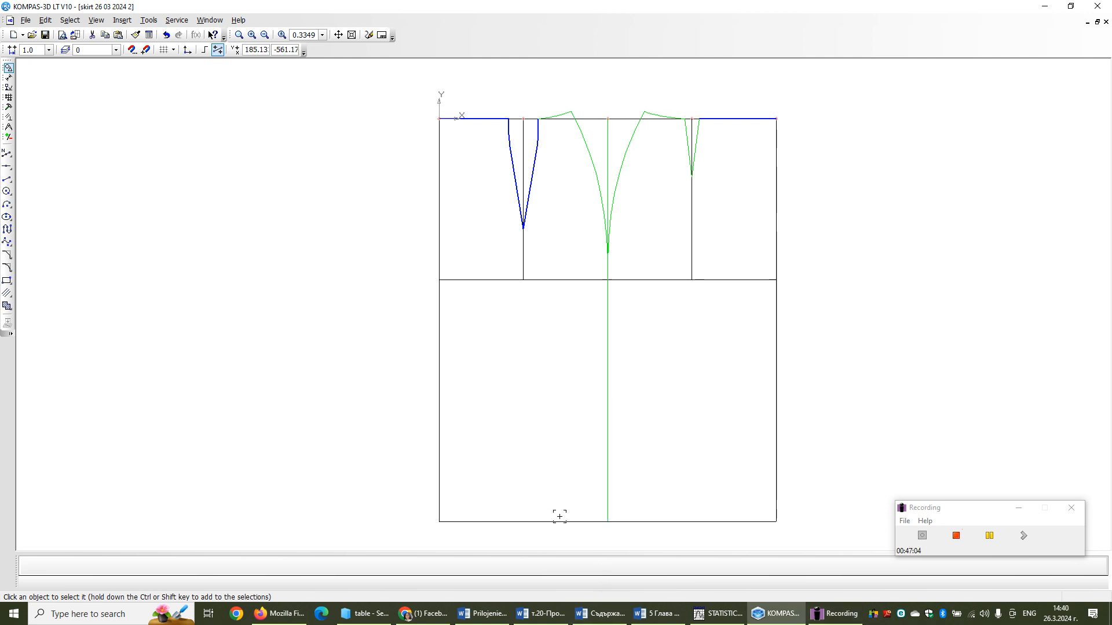
shift+click(558, 520)
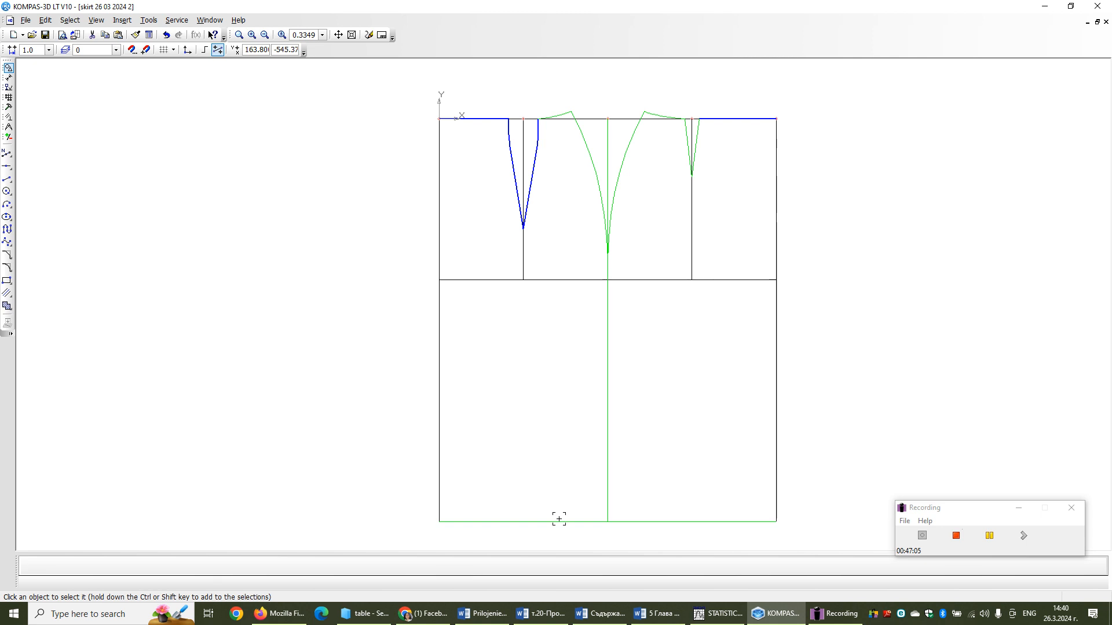
right_click(648, 468)
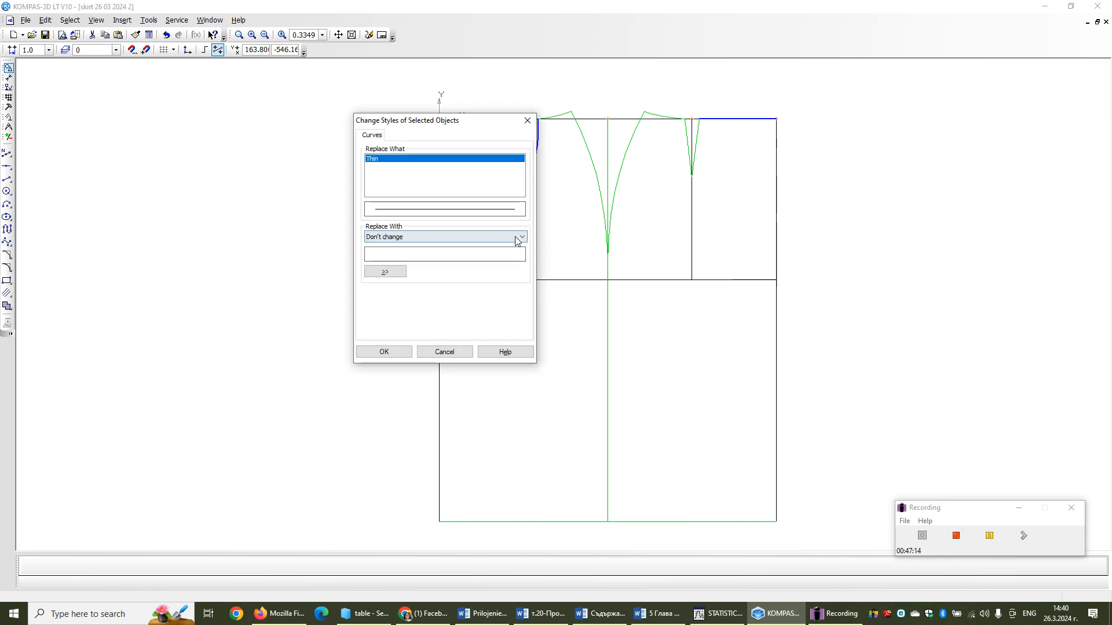
click(519, 237)
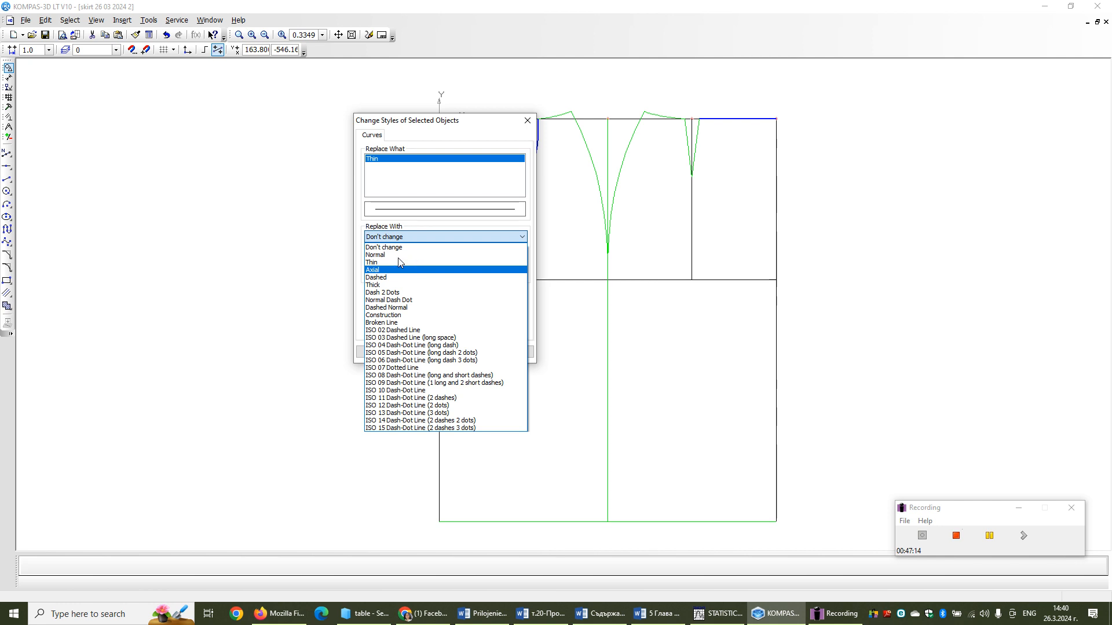
click(382, 255)
click(384, 351)
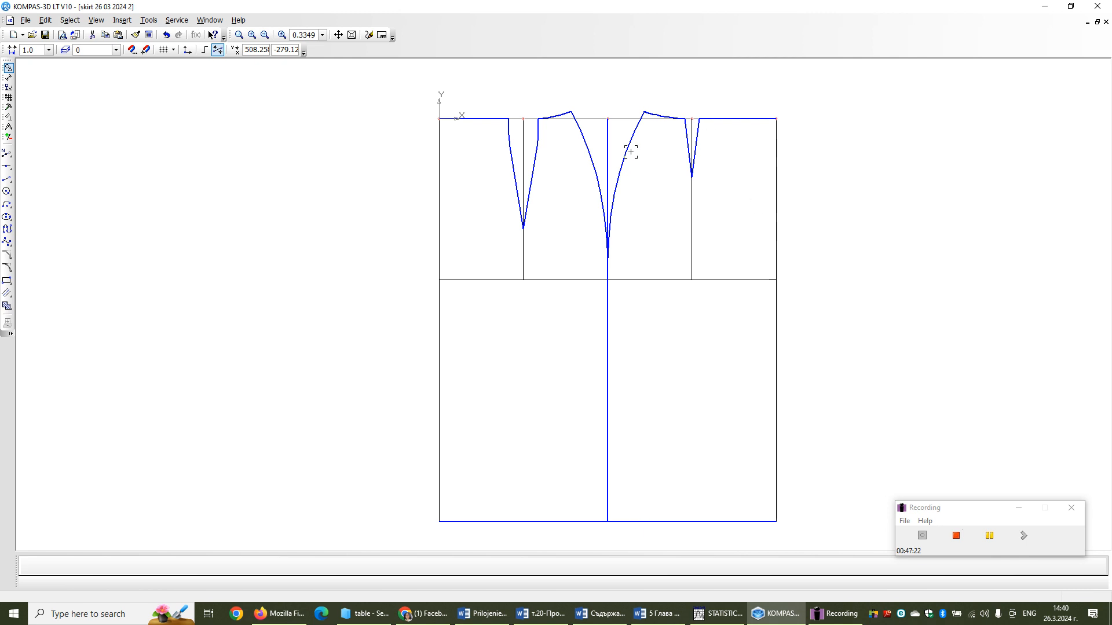
- Shorten the vertical centre line by moving its upper endpoint down to the horizontal hip line
click(607, 145)
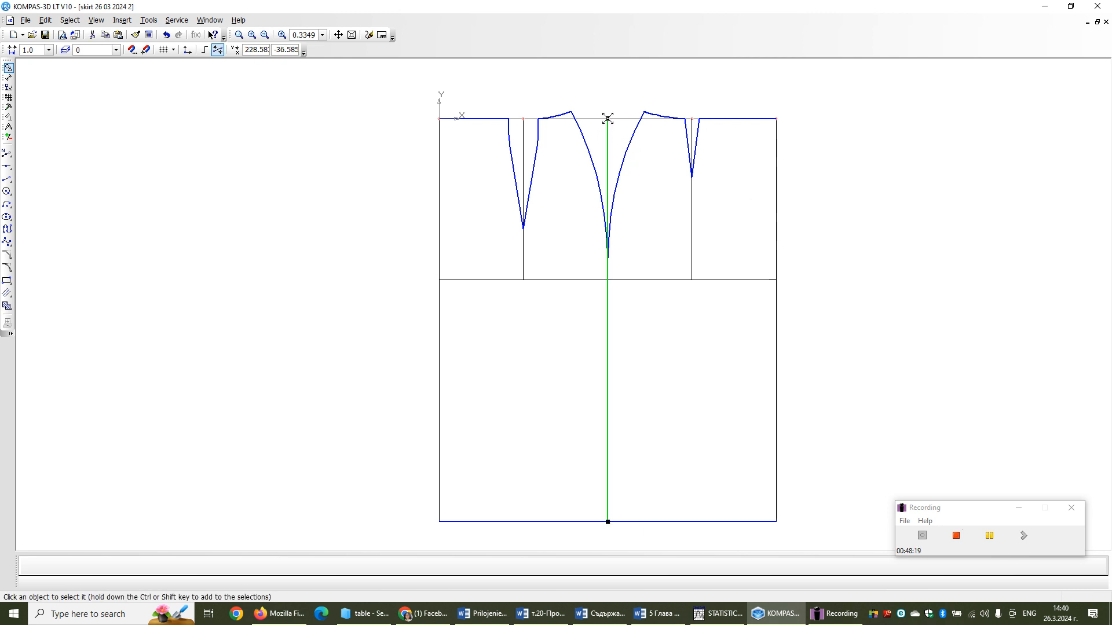
drag(608, 118, 607, 280)
click(862, 203)
scroll(868, 199, down, 1)
scroll(869, 193, up, 1)
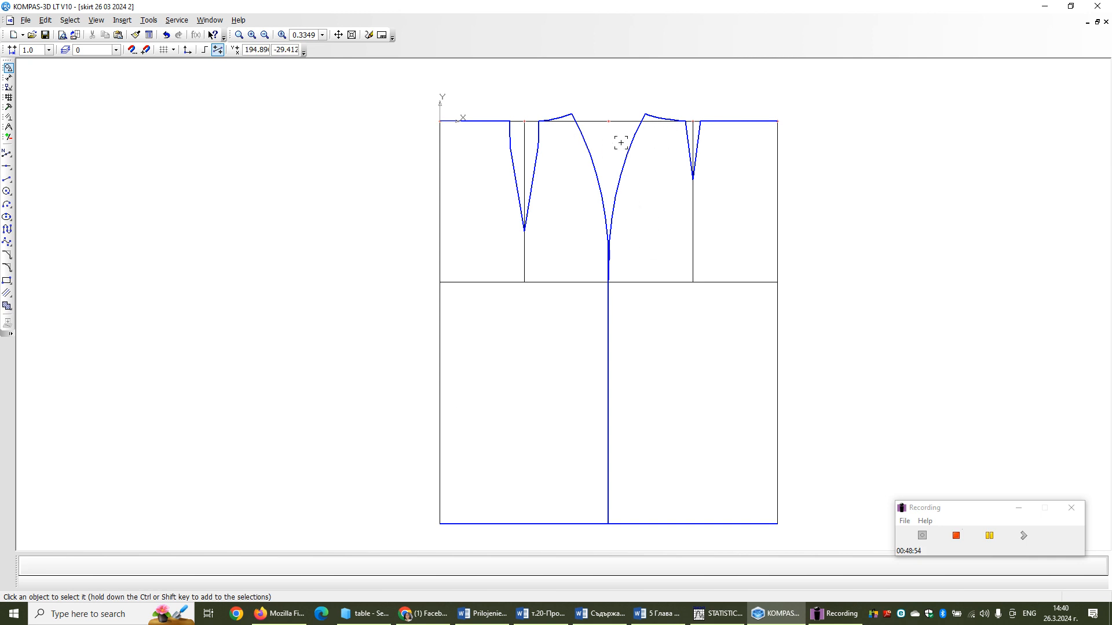
- Try mirroring the right half of the pattern about its right vertical edge with Symmetry, keeping the original objects
click(590, 82)
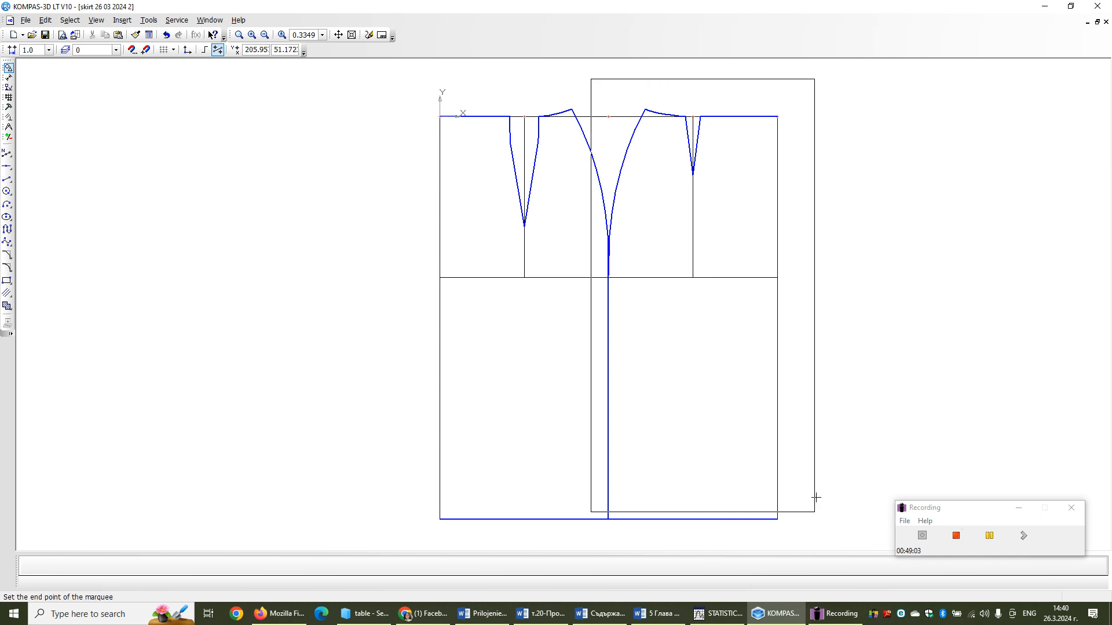
click(825, 535)
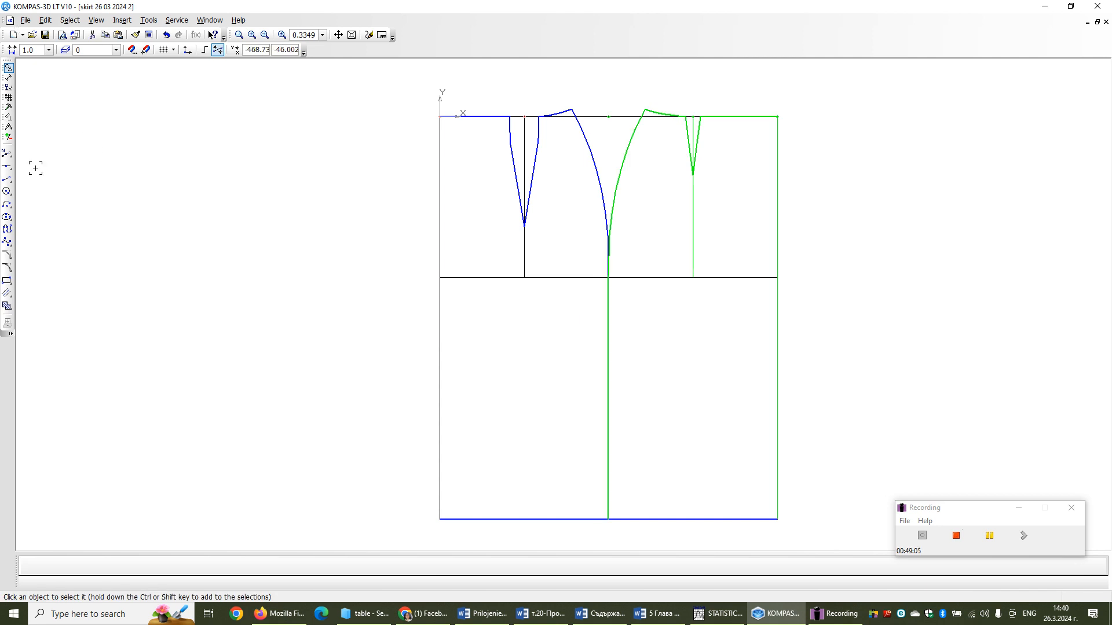
click(8, 127)
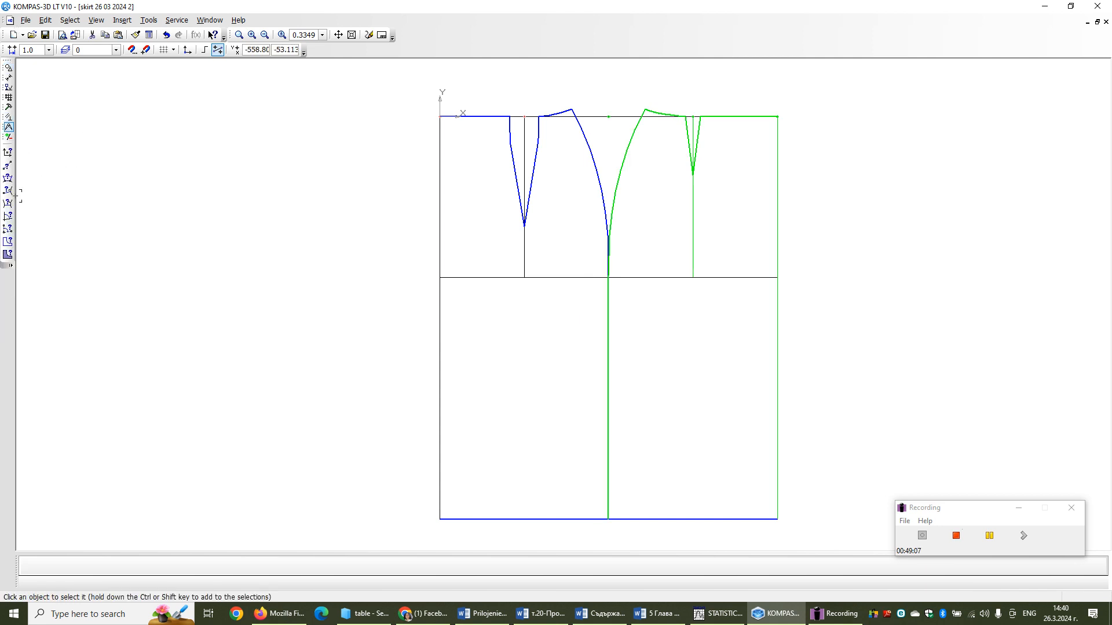
click(8, 107)
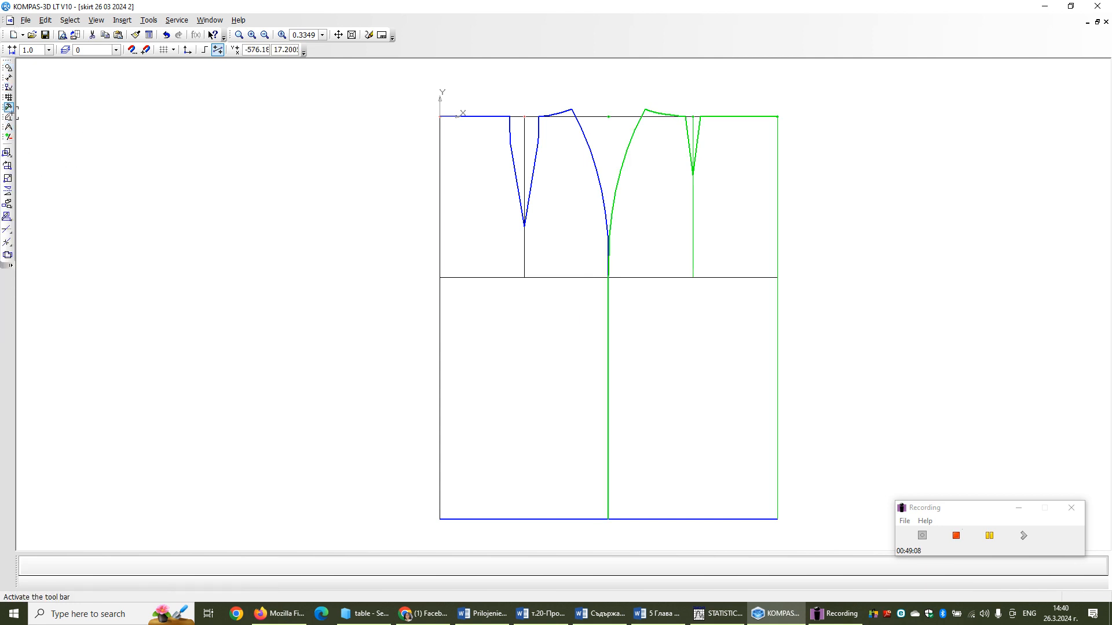
click(7, 190)
click(777, 179)
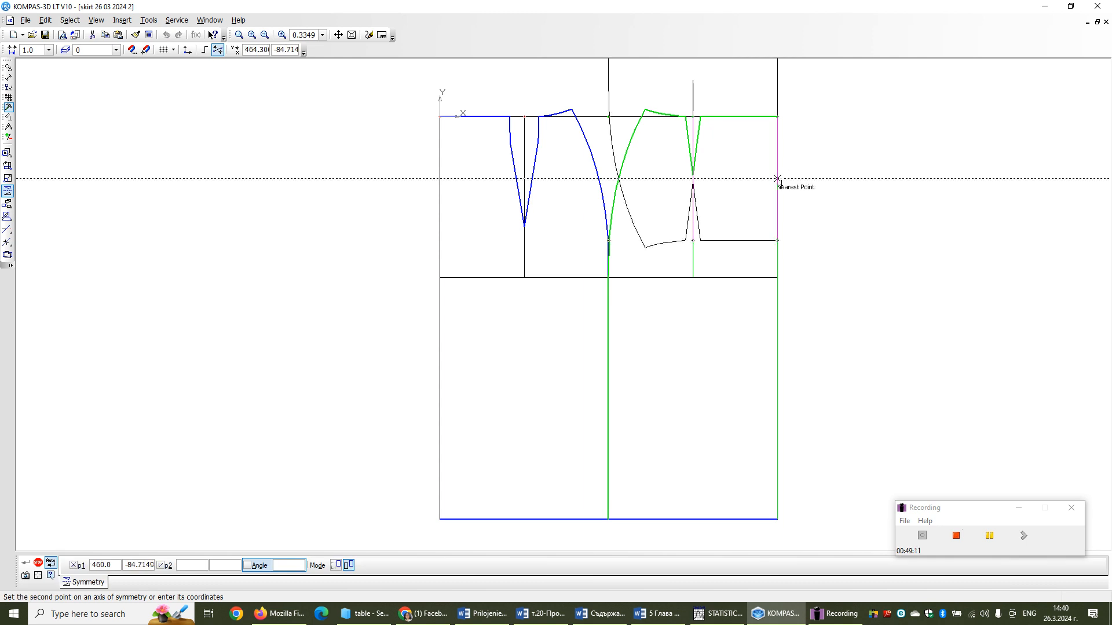
click(777, 396)
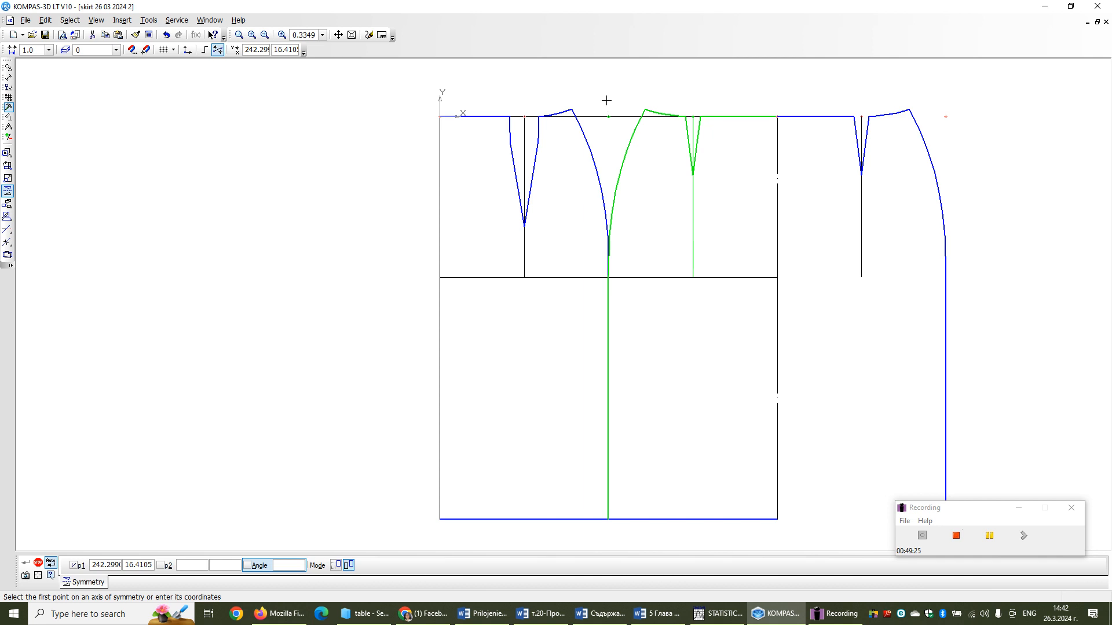
- Undo the mirrored copy of the right half, end the Symmetry command and clear the selection
click(167, 36)
click(179, 35)
scroll(649, 311, down, 2)
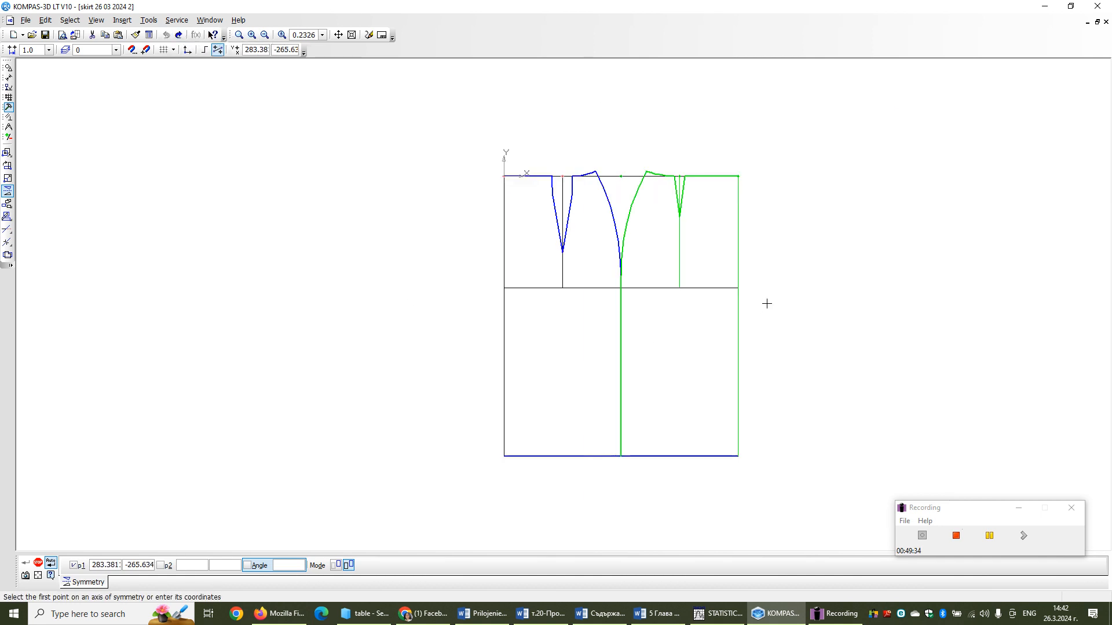
key(Escape)
key(Escape)
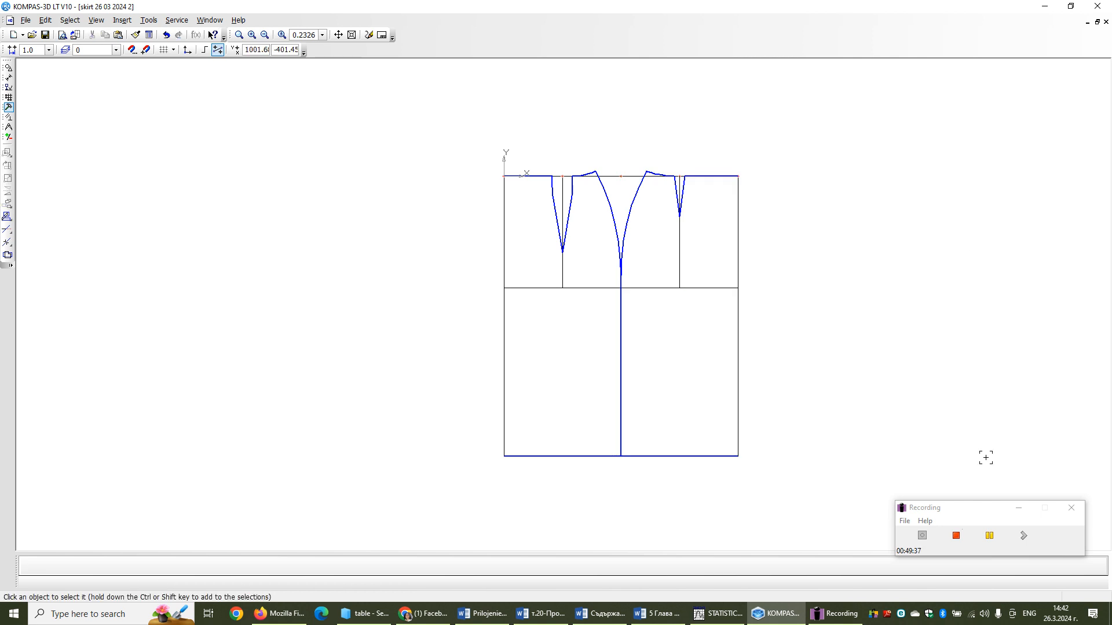